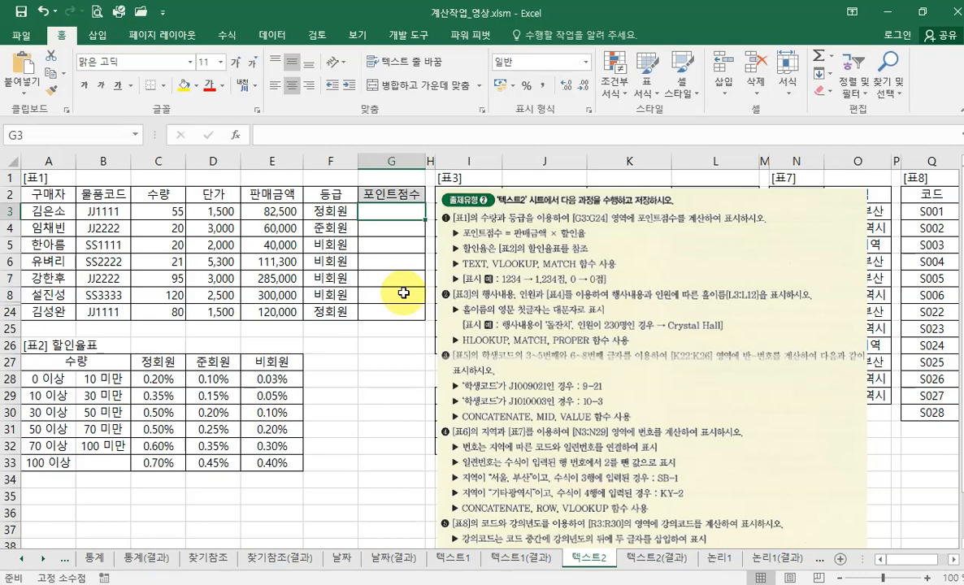
pyautogui.click(273, 212)
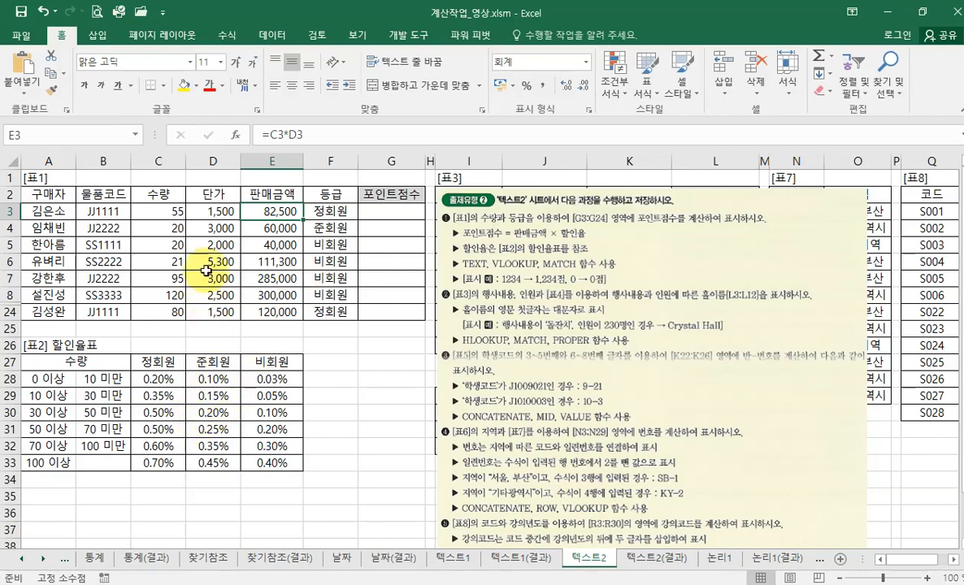
pyautogui.keyDown('ctrl'); pyautogui.click(163, 213); pyautogui.keyUp('ctrl')
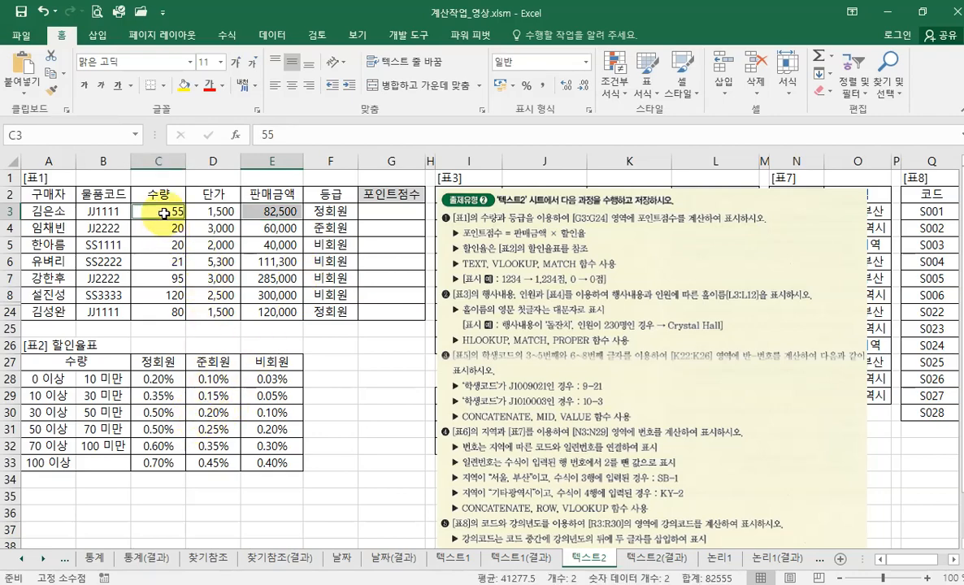
pyautogui.keyDown('ctrl'); pyautogui.click(339, 211); pyautogui.keyUp('ctrl')
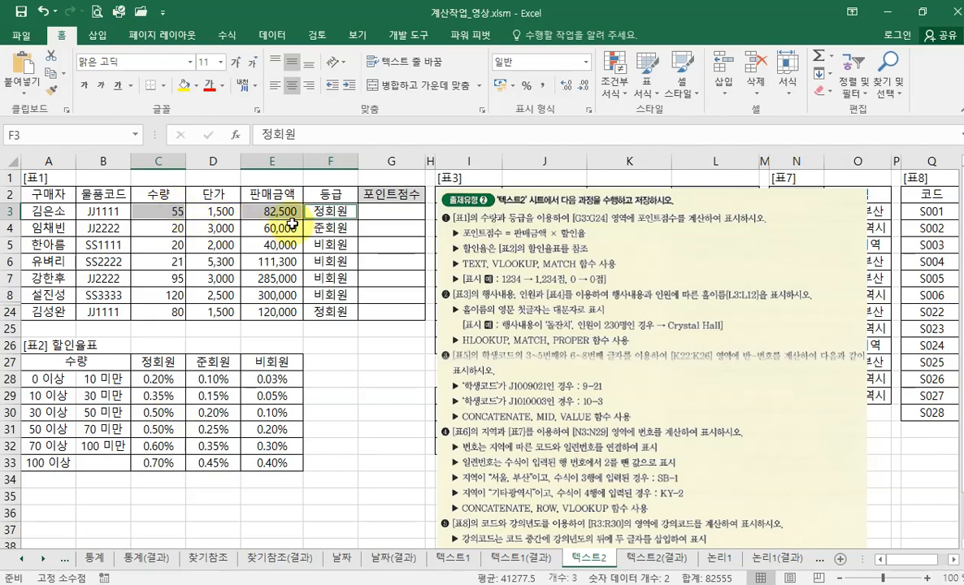
# - Start the point score formula in G3 with the sale amount in E3 and a multiplication sign, =E3*
pyautogui.click(378, 215)
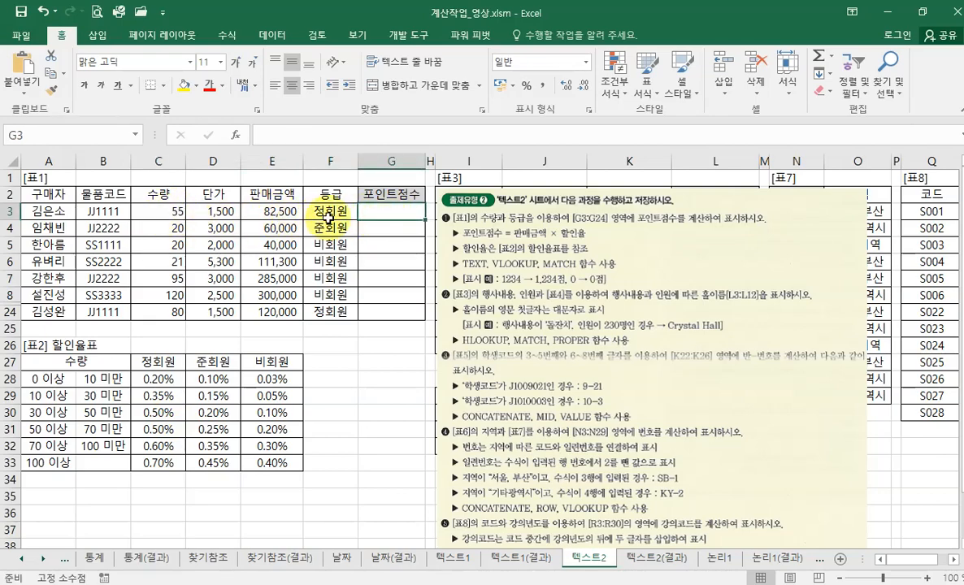
pyautogui.write('=')
pyautogui.click(269, 214)
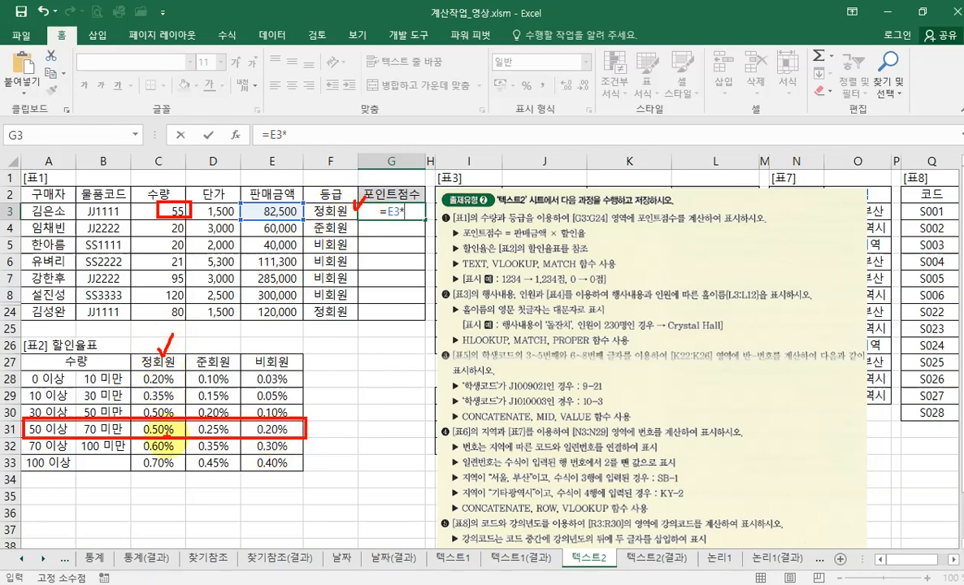
pyautogui.moveTo(166, 420)
pyautogui.mouseDown()
pyautogui.moveTo(169, 443)
pyautogui.moveTo(215, 358)
pyautogui.moveTo(341, 244)
pyautogui.moveTo(404, 218)
pyautogui.mouseUp()
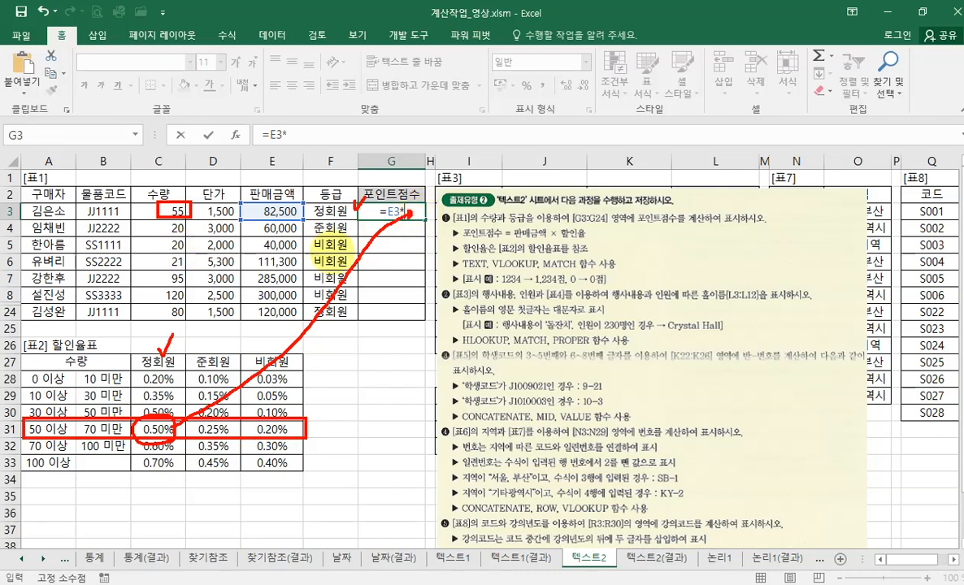
pyautogui.moveTo(256, 222); pyautogui.dragTo(301, 238)
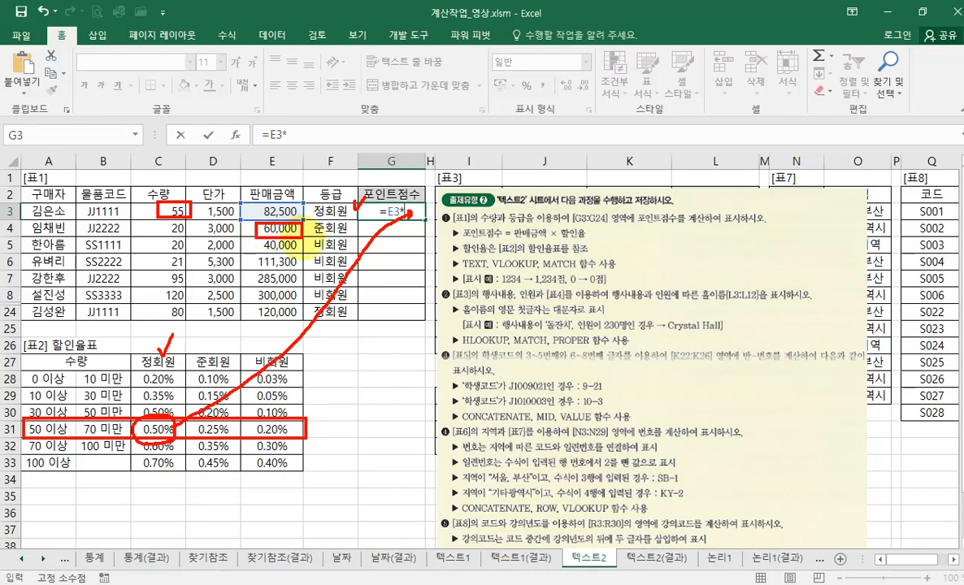
pyautogui.moveTo(161, 220); pyautogui.dragTo(193, 236)
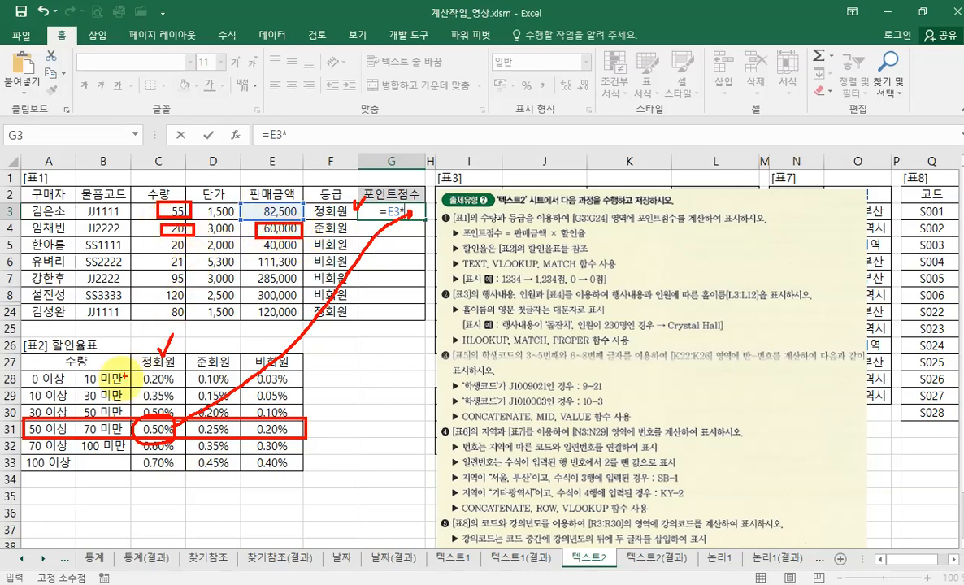
pyautogui.moveTo(25, 390); pyautogui.dragTo(305, 404)
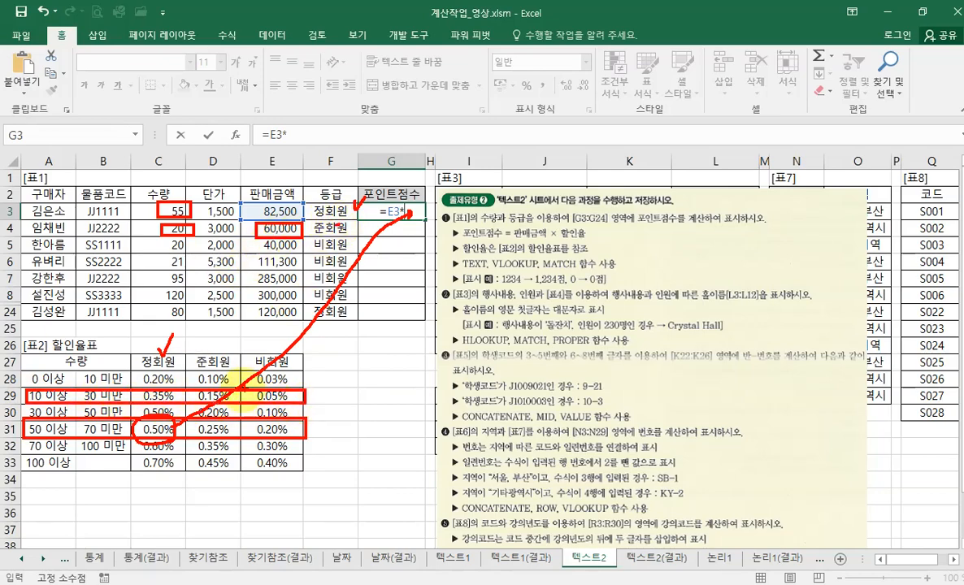
pyautogui.moveTo(206, 399); pyautogui.dragTo(408, 218)
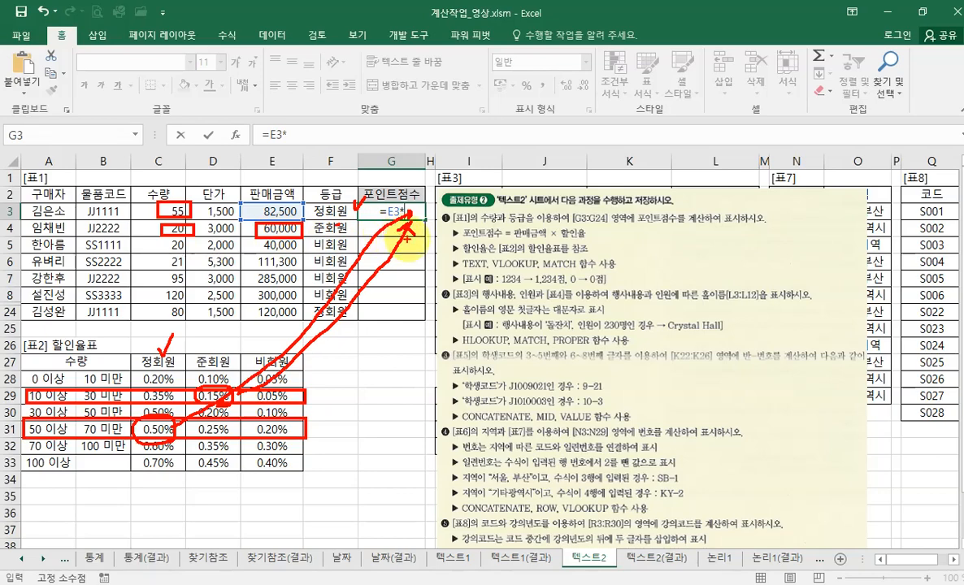
pyautogui.press('Escape')
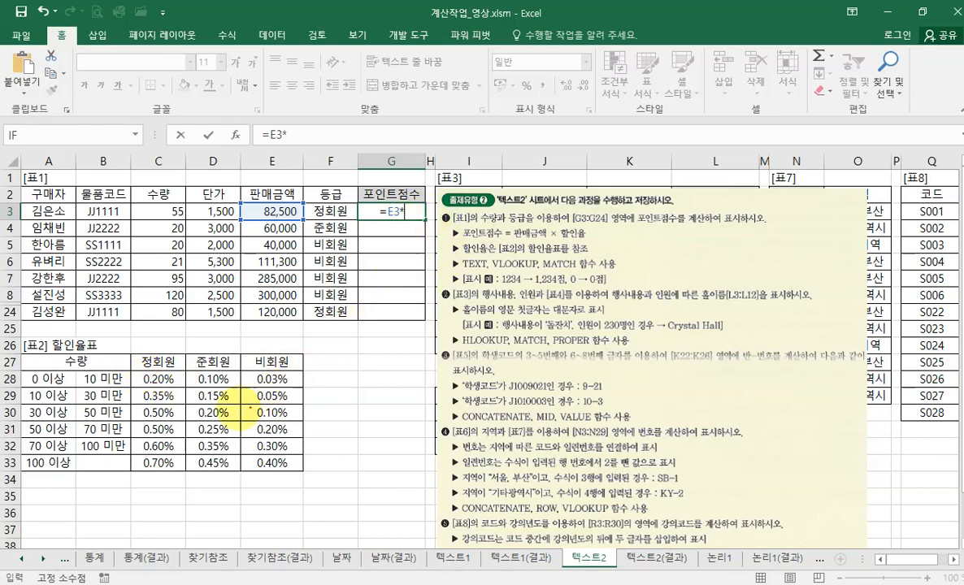
pyautogui.moveTo(135, 372)
pyautogui.mouseDown()
pyautogui.moveTo(282, 446)
pyautogui.moveTo(300, 476)
pyautogui.mouseUp()
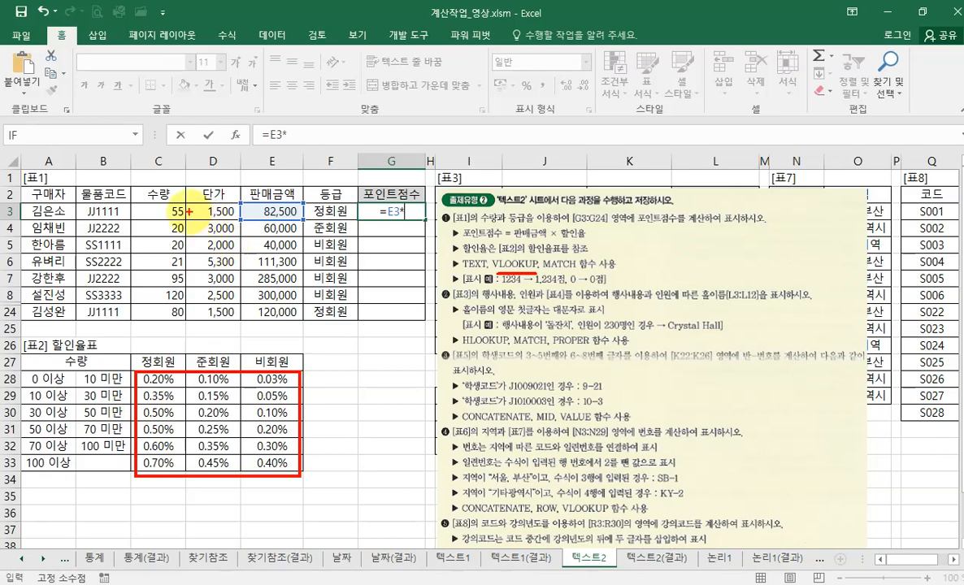
pyautogui.moveTo(189, 210)
pyautogui.mouseDown()
pyautogui.moveTo(162, 206)
pyautogui.moveTo(175, 215)
pyautogui.mouseUp()
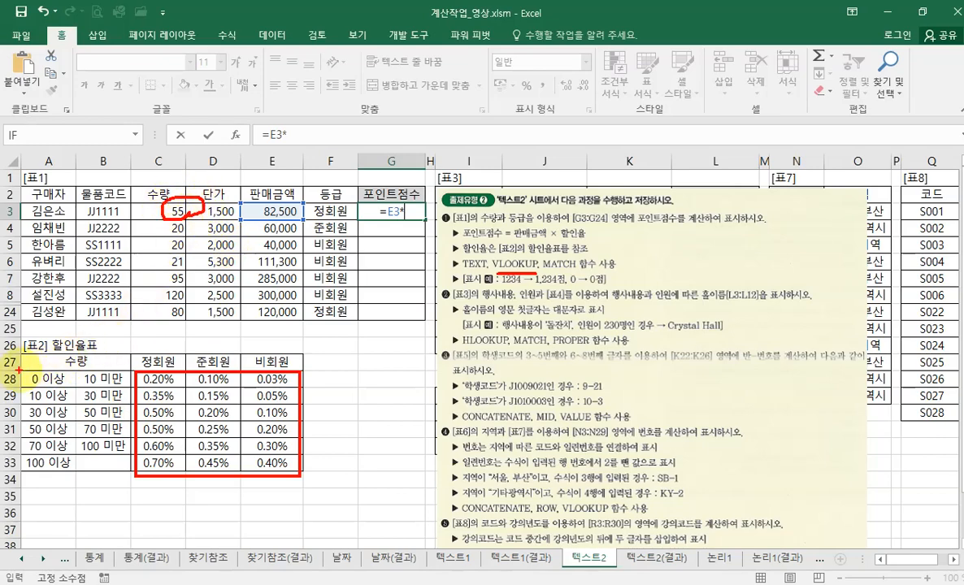
pyautogui.moveTo(18, 368)
pyautogui.mouseDown()
pyautogui.moveTo(271, 432)
pyautogui.moveTo(301, 470)
pyautogui.mouseUp()
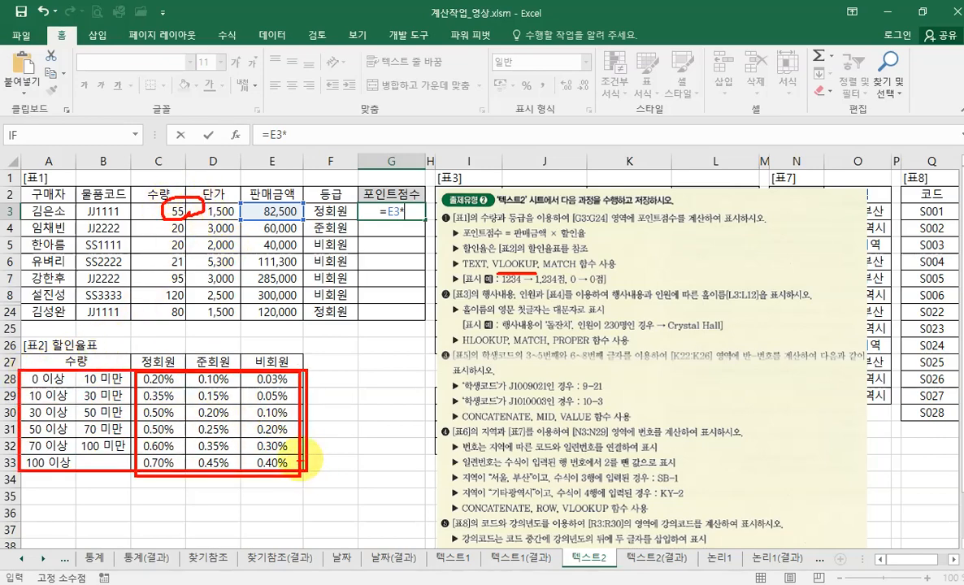
pyautogui.moveTo(47, 428); pyautogui.dragTo(63, 393)
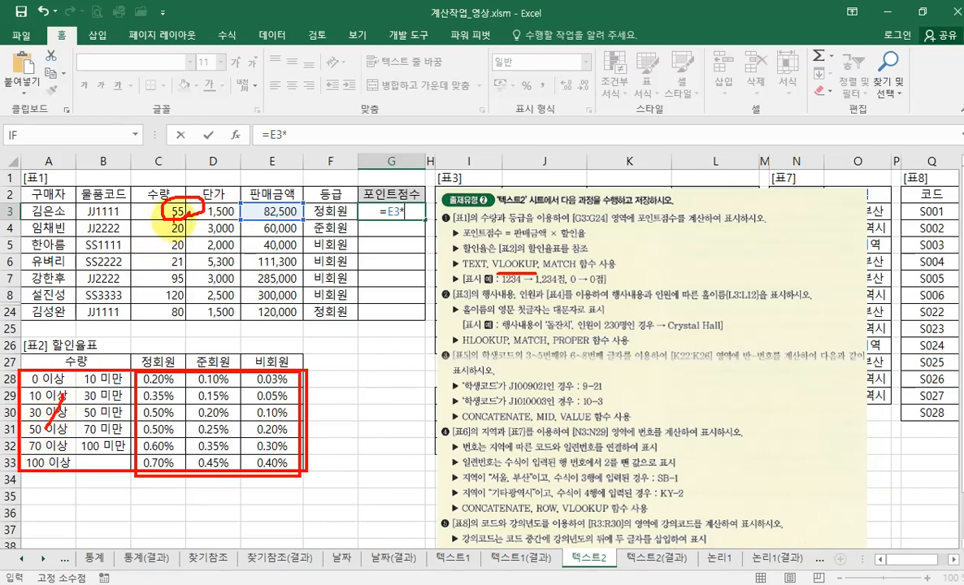
pyautogui.moveTo(163, 216)
pyautogui.mouseDown()
pyautogui.moveTo(195, 199)
pyautogui.moveTo(191, 216)
pyautogui.mouseUp()
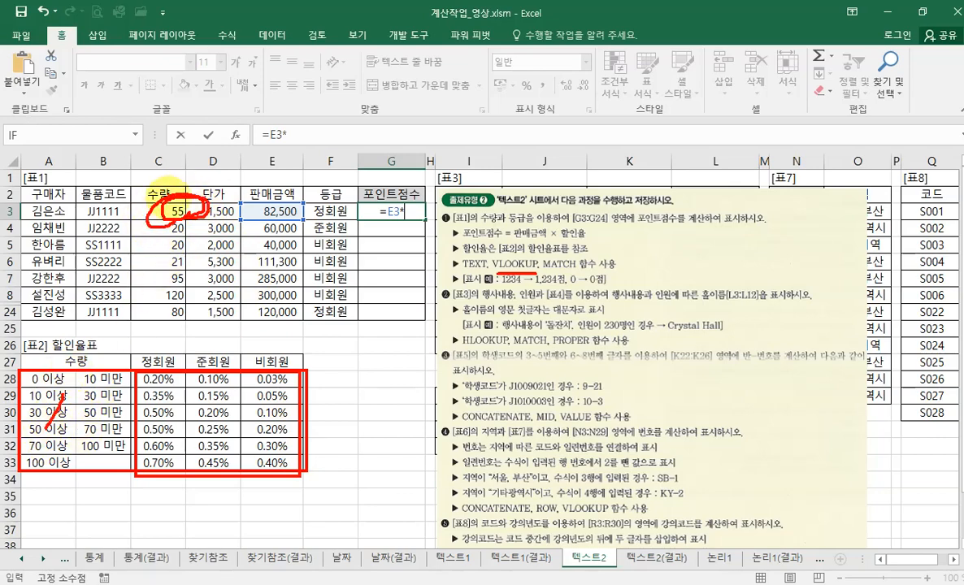
pyautogui.moveTo(51, 424)
pyautogui.mouseDown()
pyautogui.moveTo(68, 422)
pyautogui.moveTo(71, 441)
pyautogui.mouseUp()
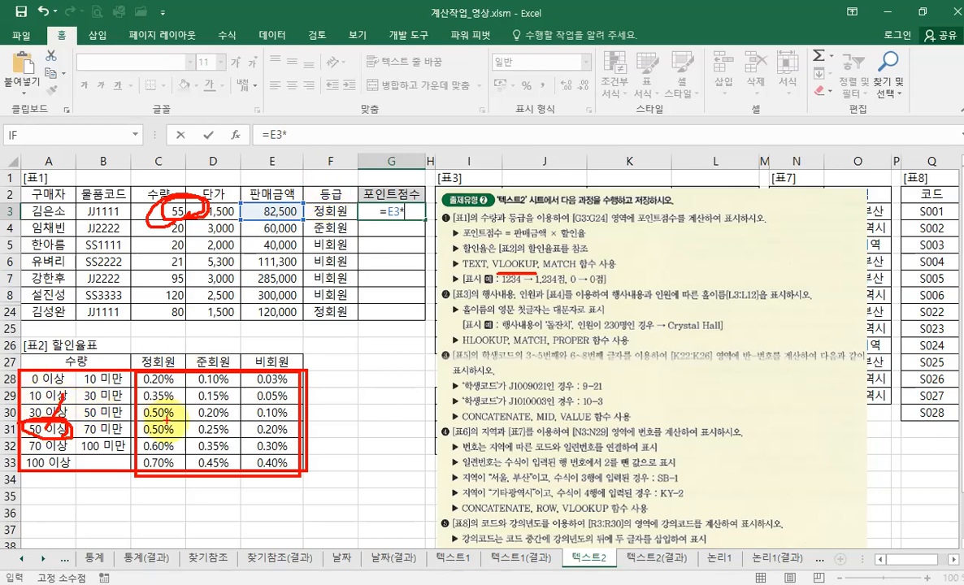
pyautogui.moveTo(157, 408)
pyautogui.mouseDown()
pyautogui.moveTo(173, 411)
pyautogui.moveTo(142, 452)
pyautogui.mouseUp()
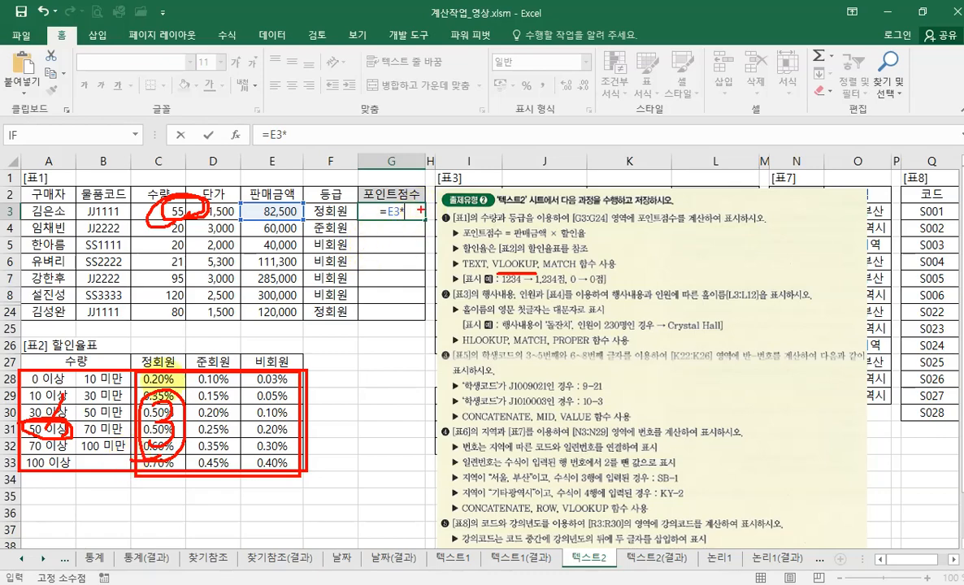
pyautogui.press('Escape')
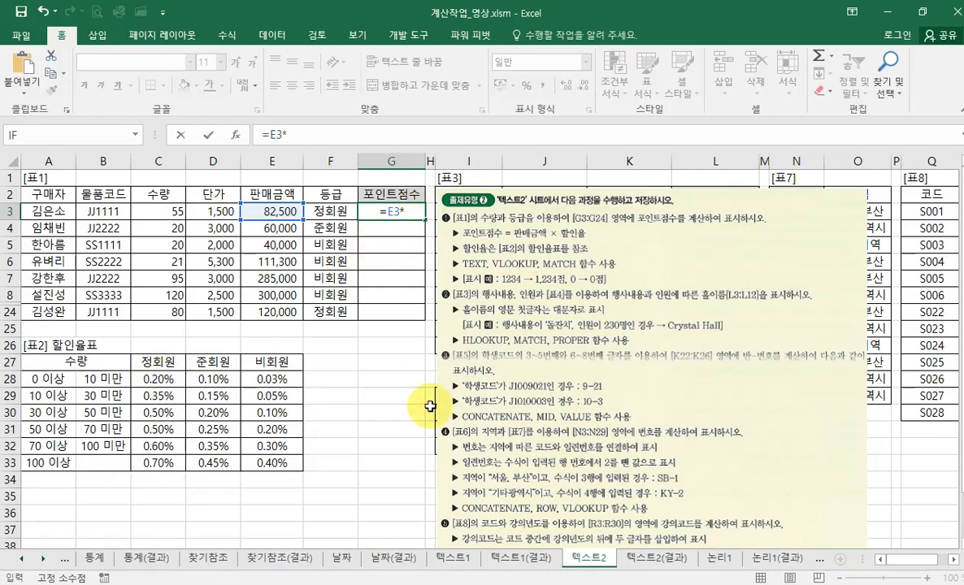
# - Add a VLOOKUP function to the G3 formula and set its lookup value to the quantity in C3
pyautogui.write('vl')
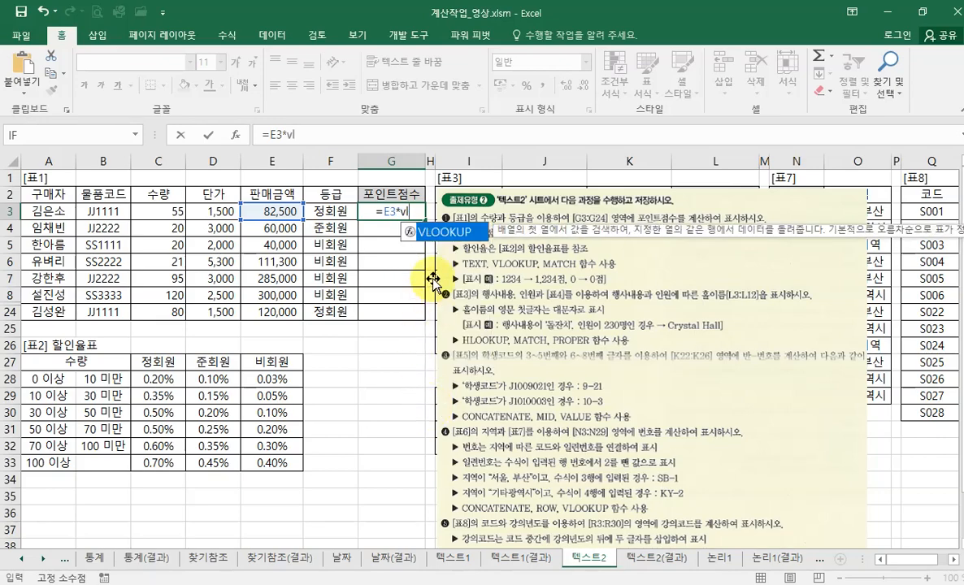
pyautogui.doubleClick(420, 231)
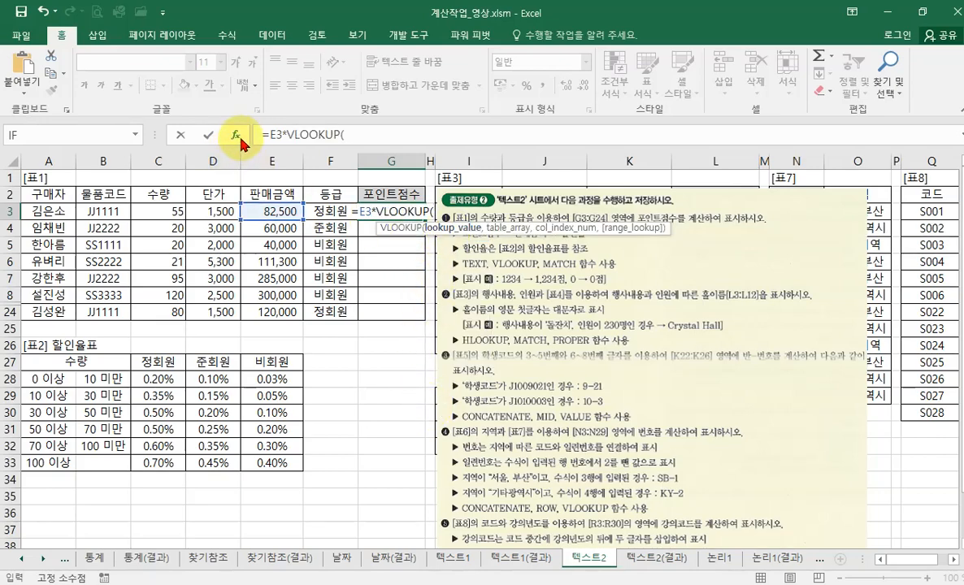
pyautogui.click(236, 134)
pyautogui.moveTo(462, 273); pyautogui.dragTo(455, 241)
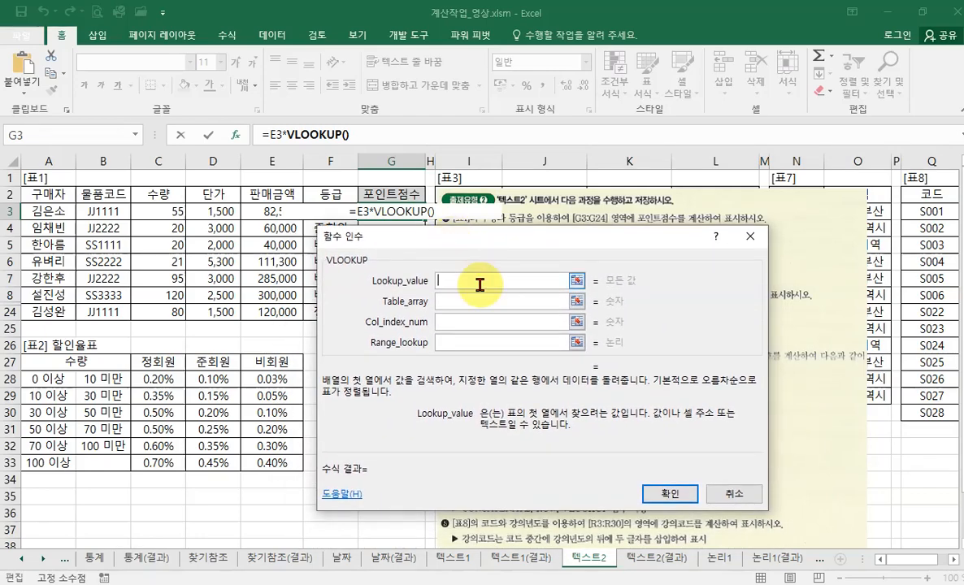
pyautogui.click(164, 213)
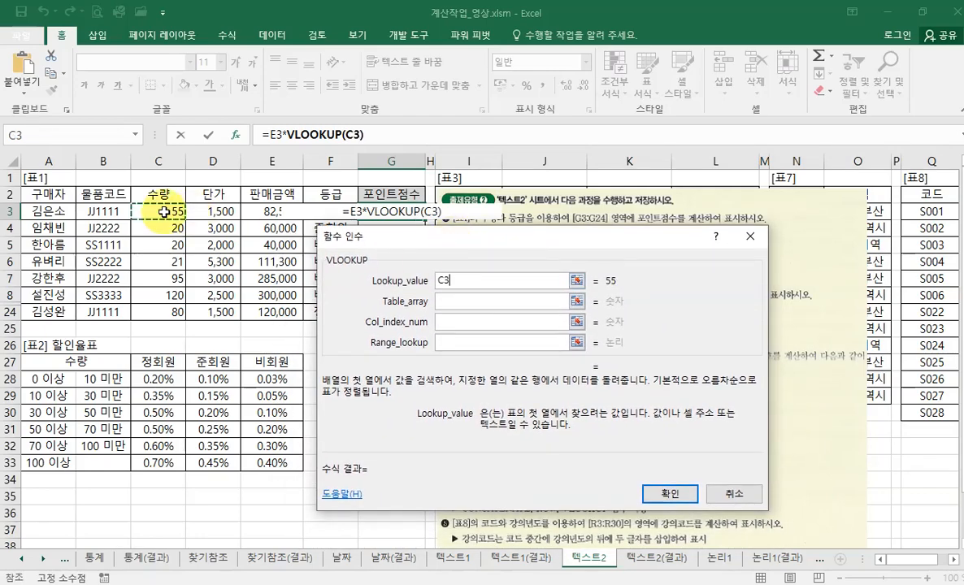
# - Set the VLOOKUP table array to the discount rate table as the absolute range $A$28:$E$33
pyautogui.click(445, 300)
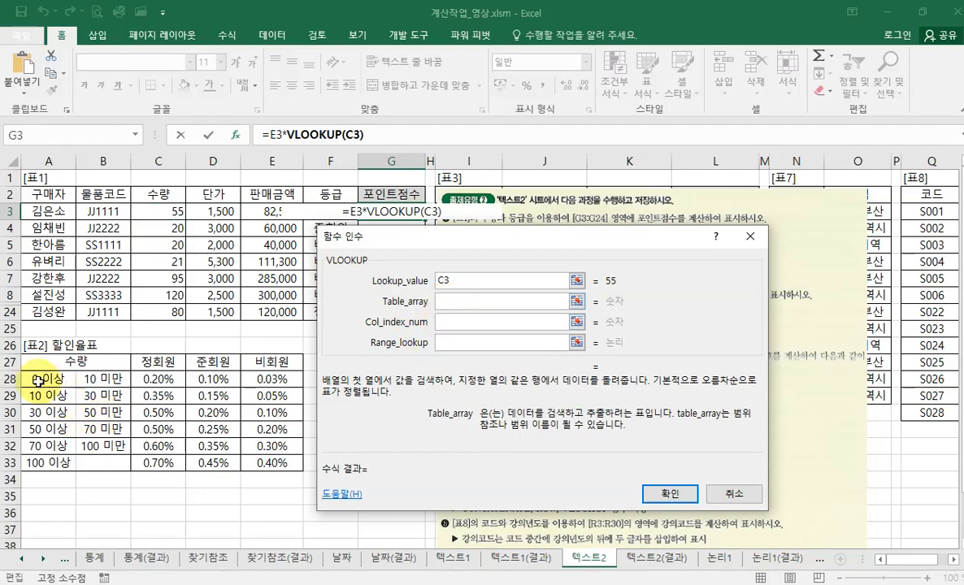
pyautogui.moveTo(37, 378); pyautogui.dragTo(272, 463)
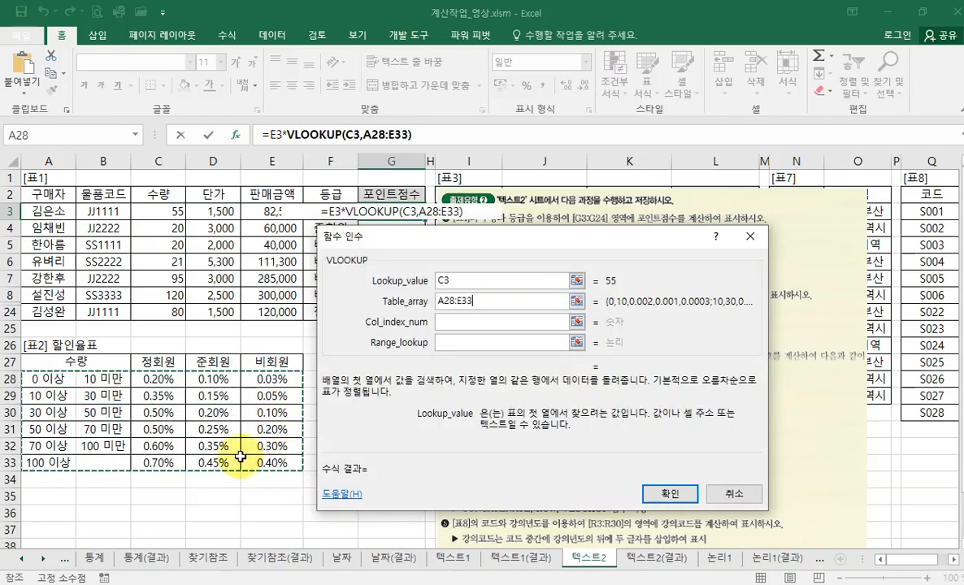
pyautogui.moveTo(407, 243); pyautogui.dragTo(410, 270)
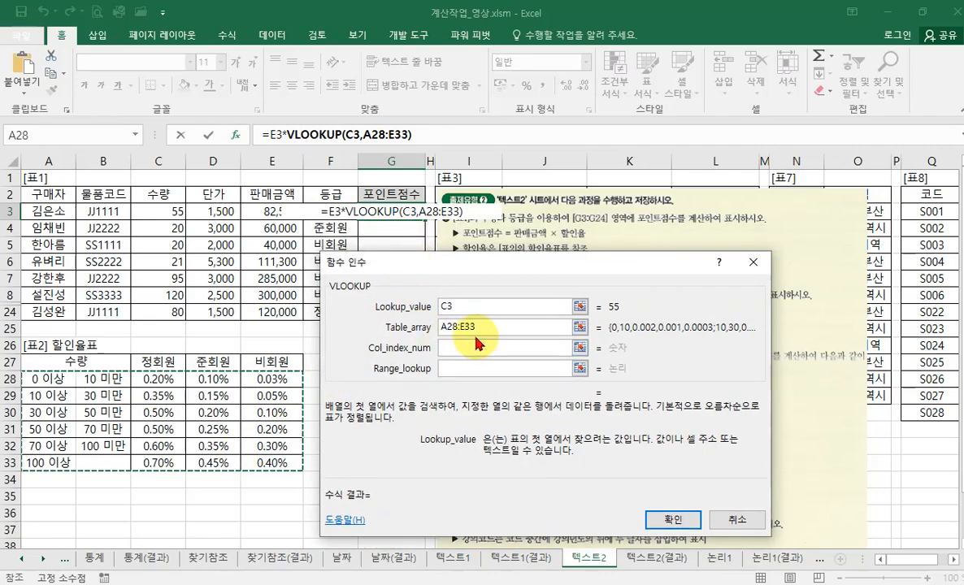
pyautogui.press('F4')
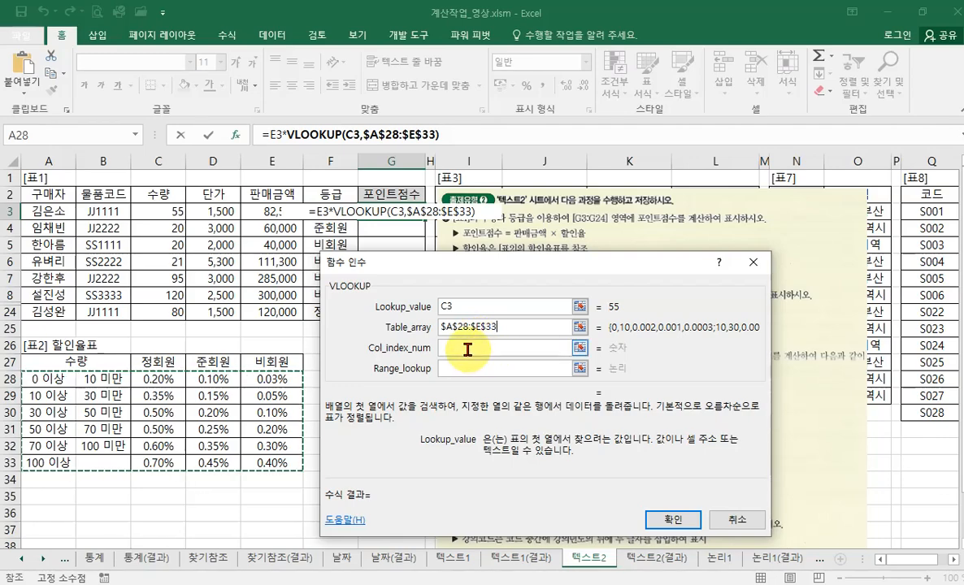
pyautogui.click(468, 350)
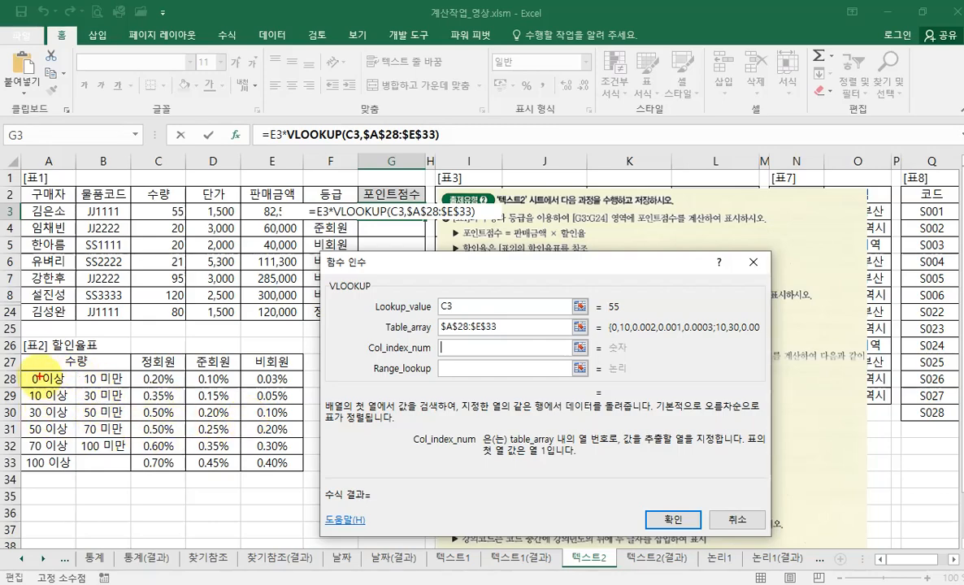
pyautogui.moveTo(21, 372)
pyautogui.mouseDown()
pyautogui.moveTo(272, 400)
pyautogui.moveTo(305, 475)
pyautogui.mouseUp()
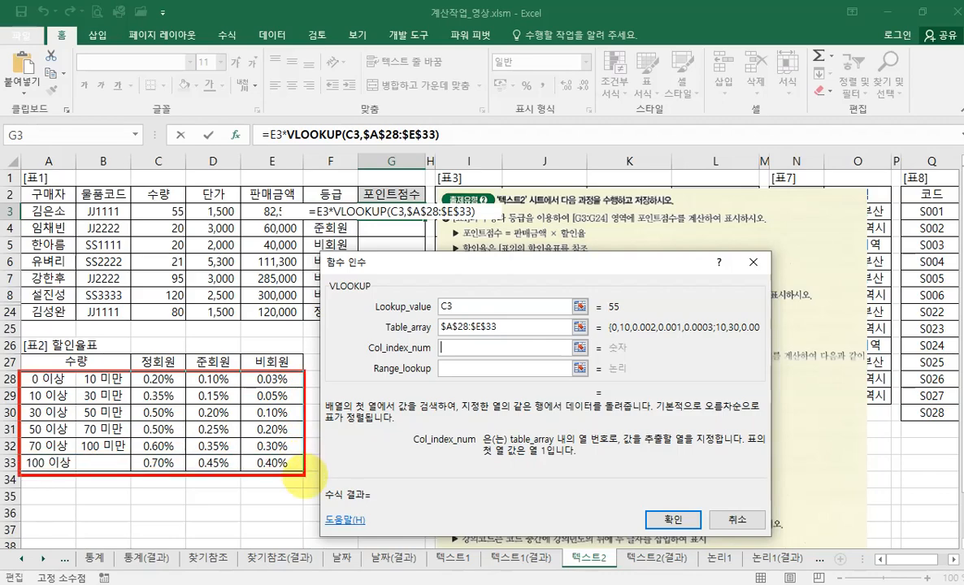
pyautogui.moveTo(51, 398); pyautogui.dragTo(33, 433)
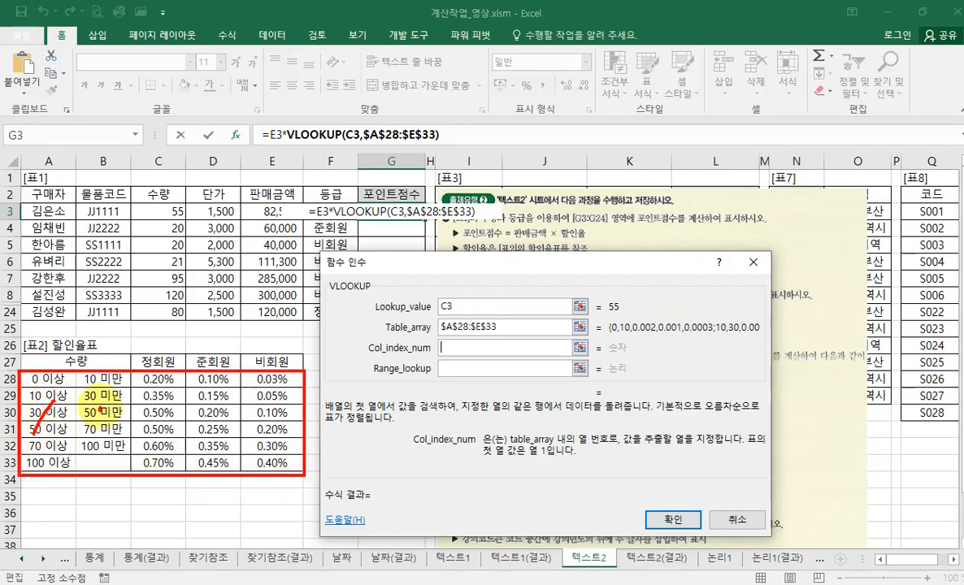
pyautogui.moveTo(91, 406)
pyautogui.mouseDown()
pyautogui.moveTo(157, 416)
pyautogui.moveTo(153, 435)
pyautogui.mouseUp()
pyautogui.moveTo(215, 406)
pyautogui.mouseDown()
pyautogui.moveTo(242, 428)
pyautogui.moveTo(222, 436)
pyautogui.mouseUp()
pyautogui.moveTo(273, 398)
pyautogui.mouseDown()
pyautogui.moveTo(268, 418)
pyautogui.moveTo(302, 407)
pyautogui.mouseUp()
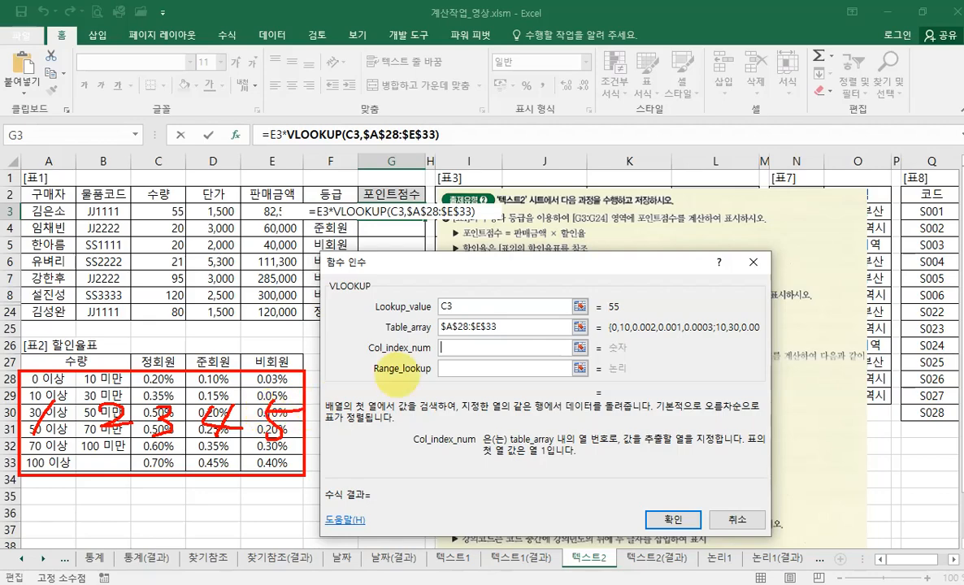
pyautogui.moveTo(146, 371)
pyautogui.mouseDown()
pyautogui.moveTo(177, 345)
pyautogui.moveTo(166, 368)
pyautogui.mouseUp()
pyautogui.moveTo(466, 343); pyautogui.dragTo(462, 360)
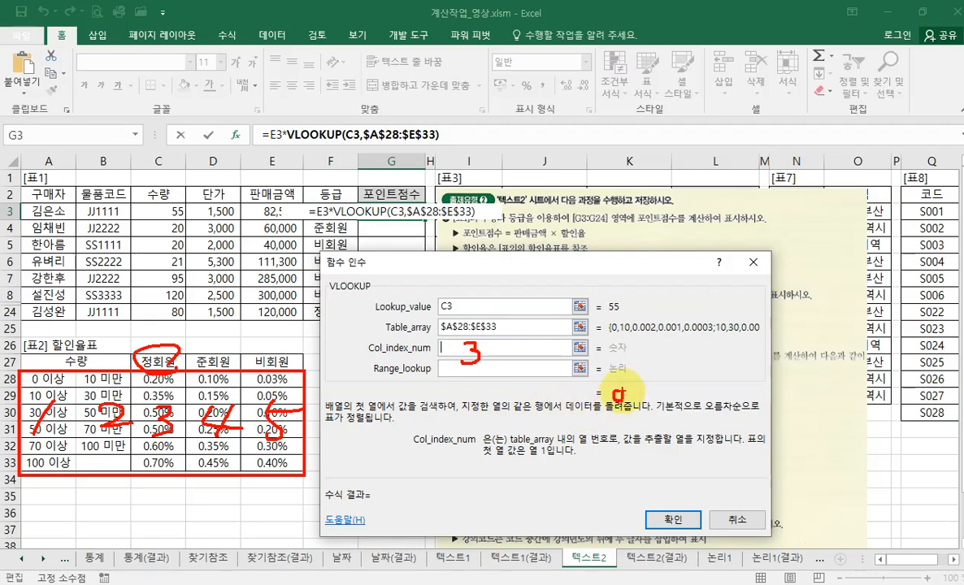
pyautogui.moveTo(635, 399); pyautogui.dragTo(660, 387)
pyautogui.moveTo(638, 421)
pyautogui.mouseDown()
pyautogui.moveTo(636, 372)
pyautogui.moveTo(624, 418)
pyautogui.mouseUp()
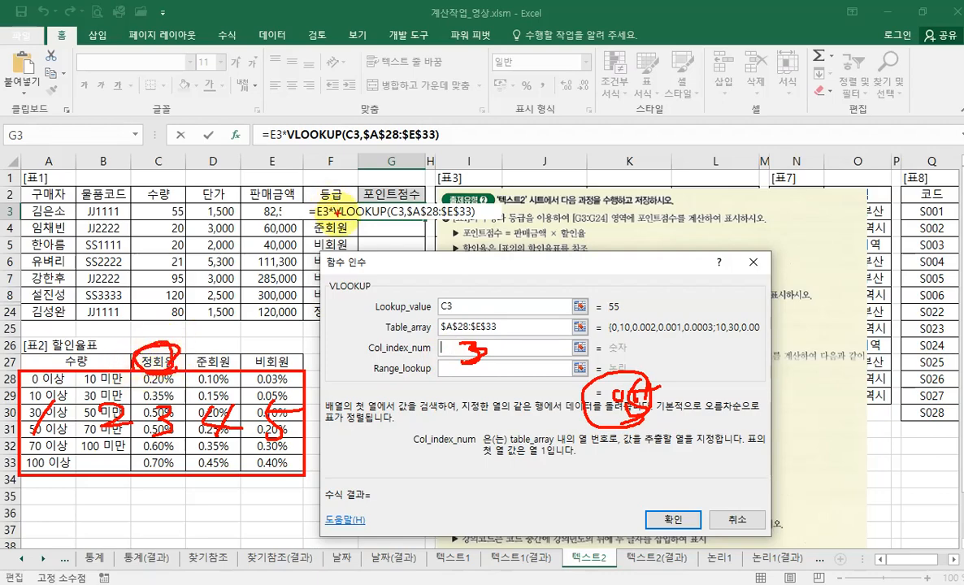
pyautogui.moveTo(333, 210)
pyautogui.mouseDown()
pyautogui.moveTo(346, 207)
pyautogui.moveTo(321, 200)
pyautogui.moveTo(236, 248)
pyautogui.moveTo(171, 329)
pyautogui.mouseUp()
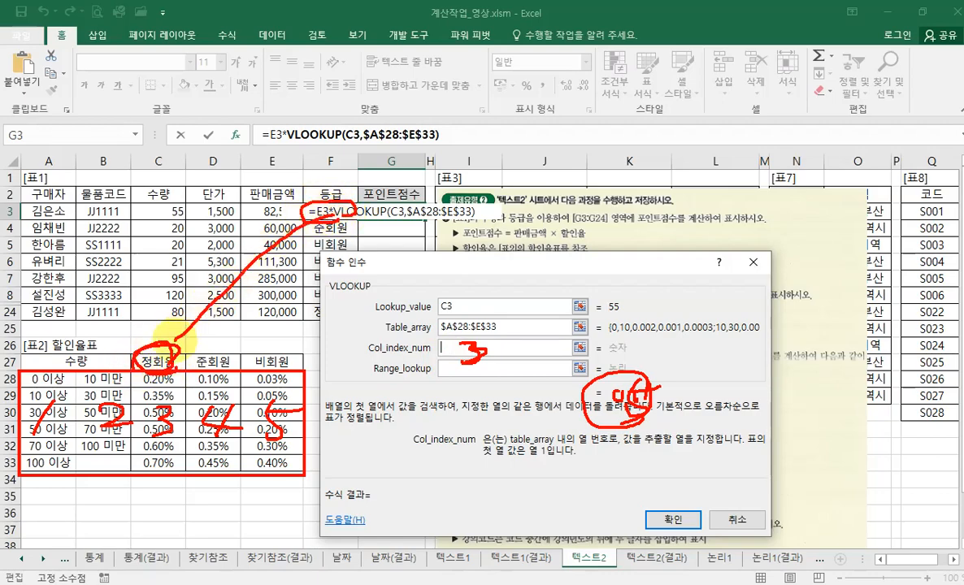
pyautogui.press('Escape')
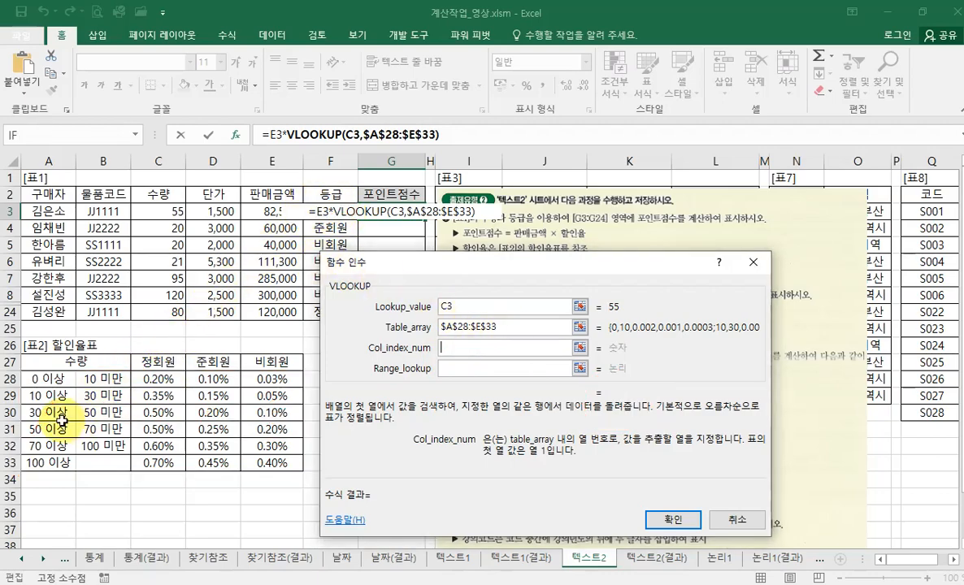
# - Nest a MATCH function in the VLOOKUP column index and set its lookup value to the grade in F3
pyautogui.write('m')
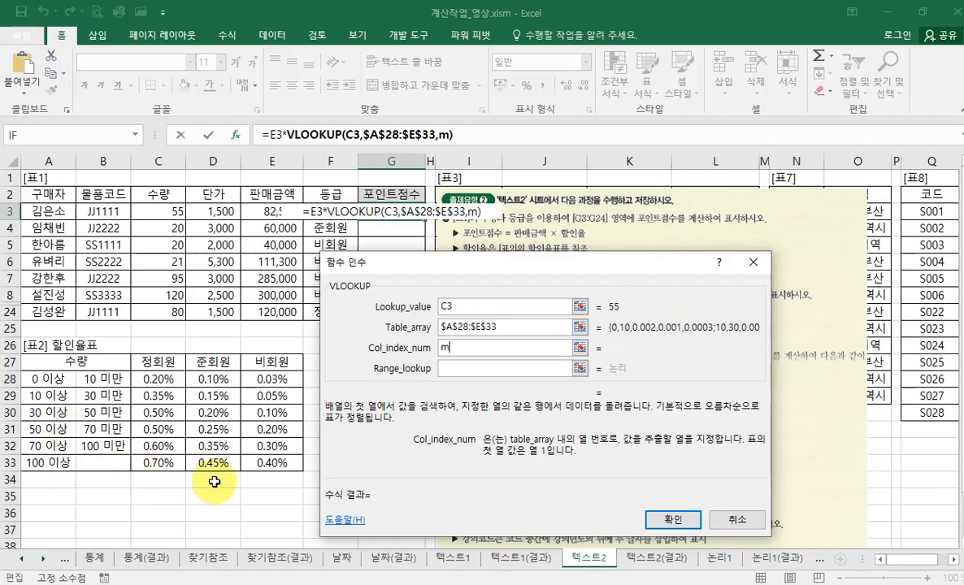
pyautogui.write('atch()')
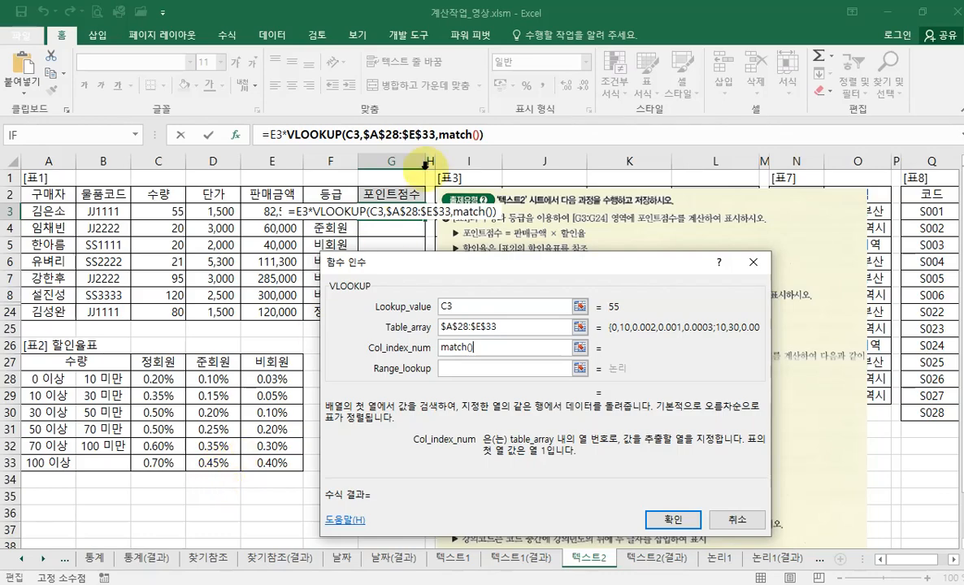
pyautogui.click(457, 138)
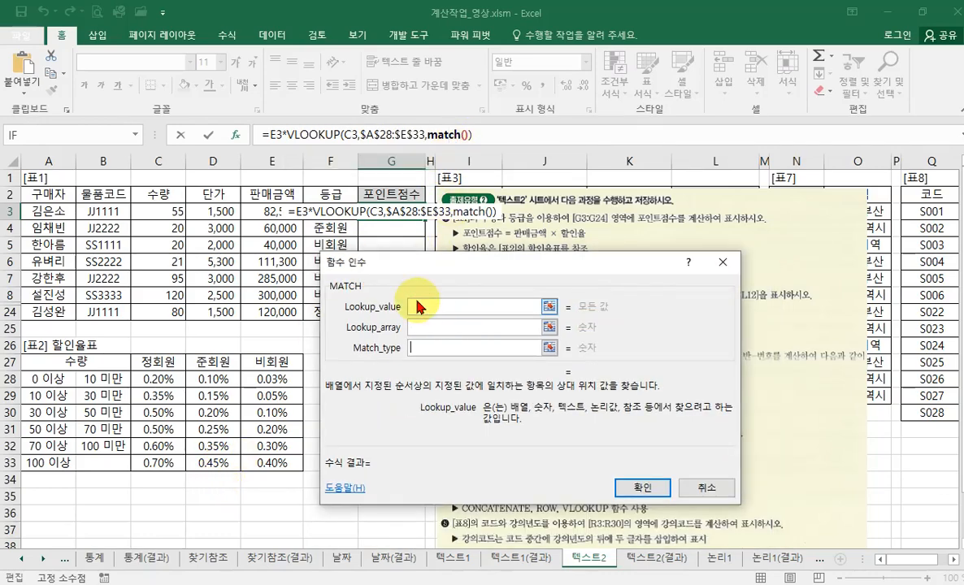
pyautogui.click(330, 213)
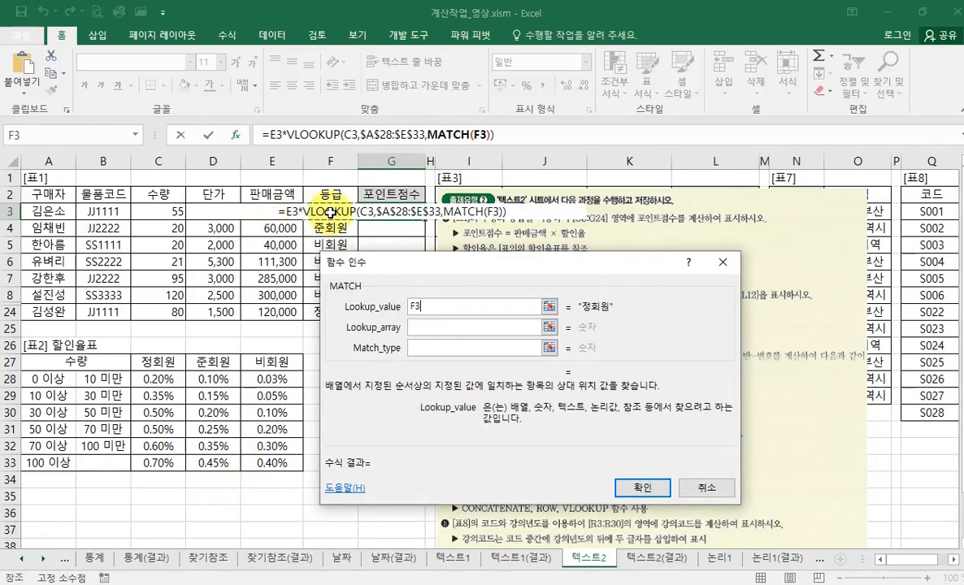
# - Set the MATCH lookup array to the absolute range $C$27:$E$27 with match type 0, and return to the VLOOKUP arguments
pyautogui.click(424, 327)
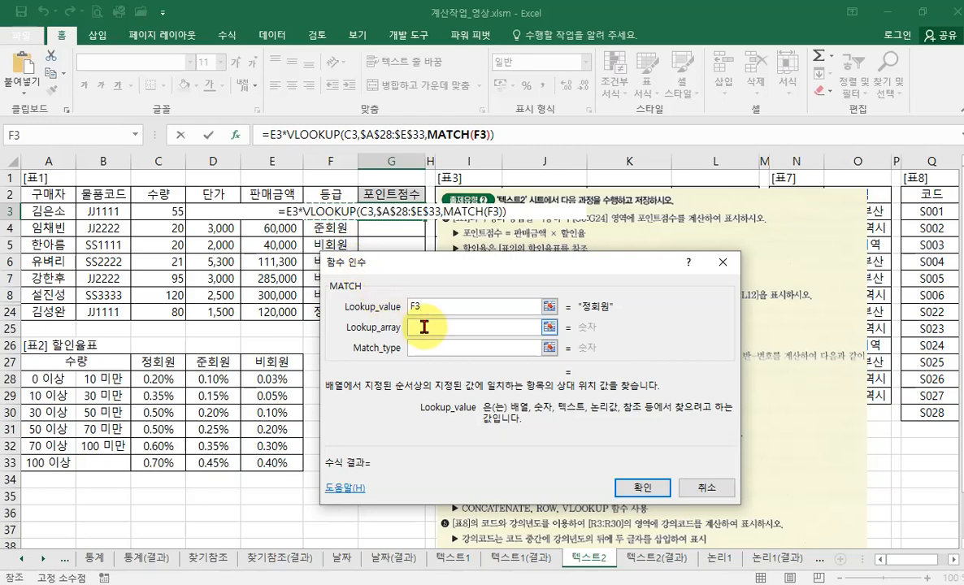
pyautogui.click(159, 362)
pyautogui.moveTo(159, 362); pyautogui.dragTo(280, 367)
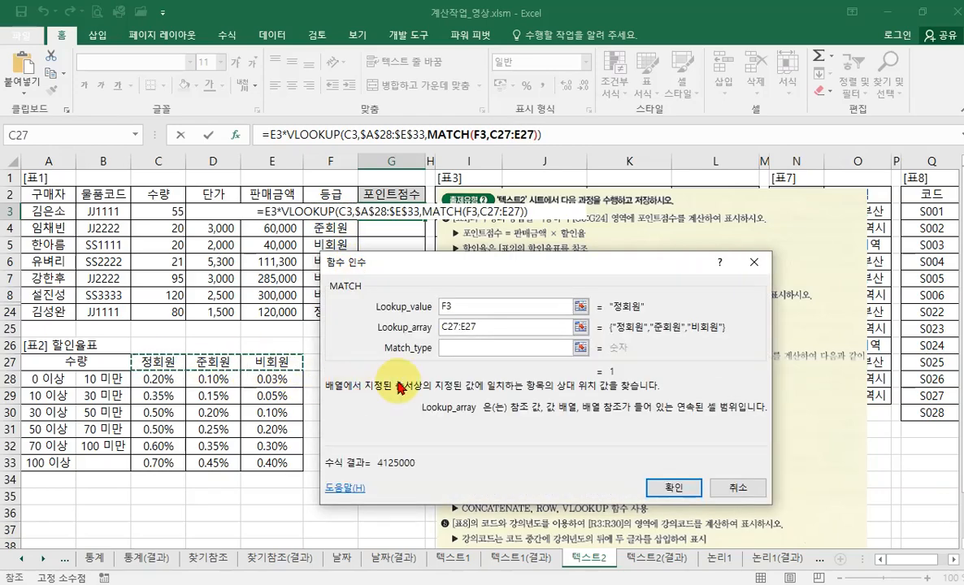
pyautogui.press('F4')
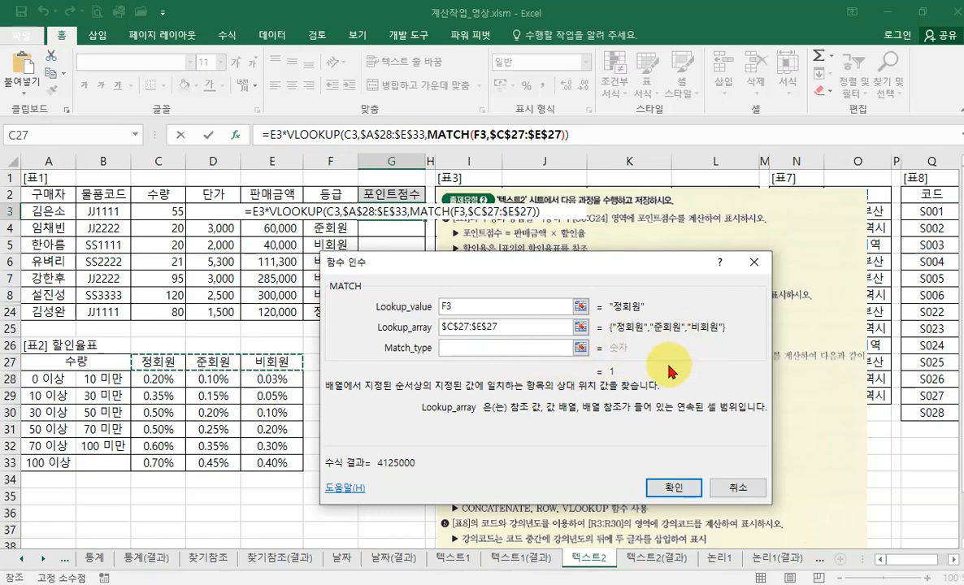
pyautogui.click(469, 348)
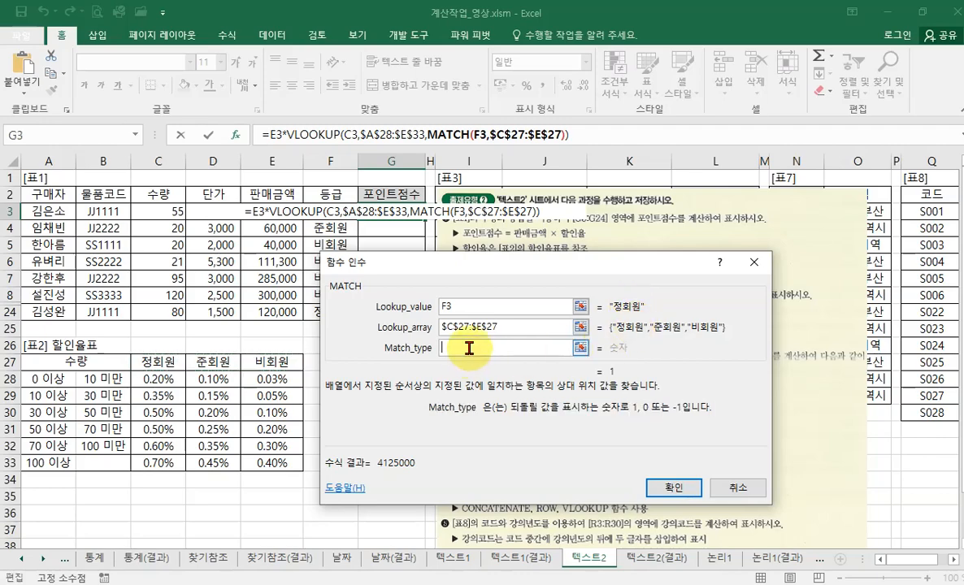
pyautogui.write('0')
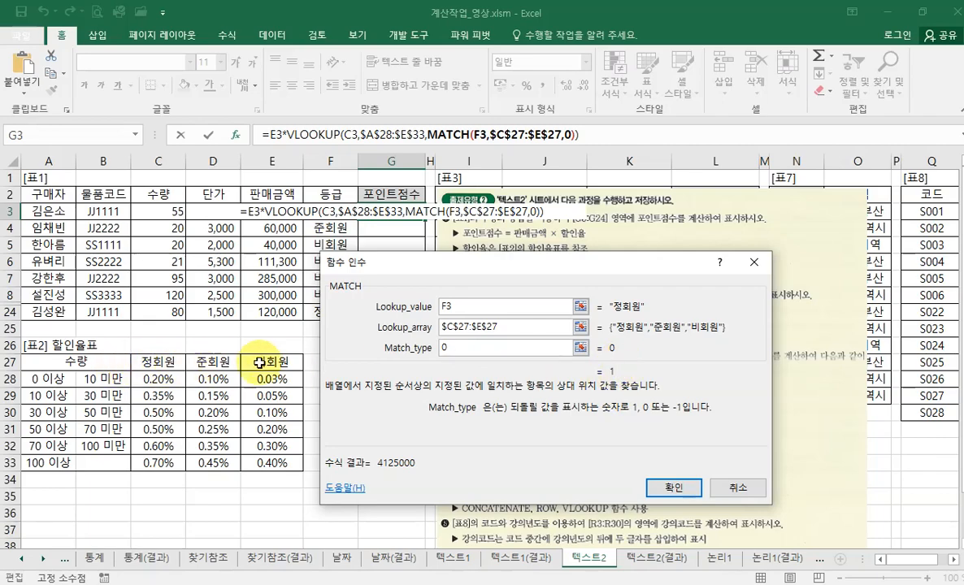
pyautogui.click(301, 134)
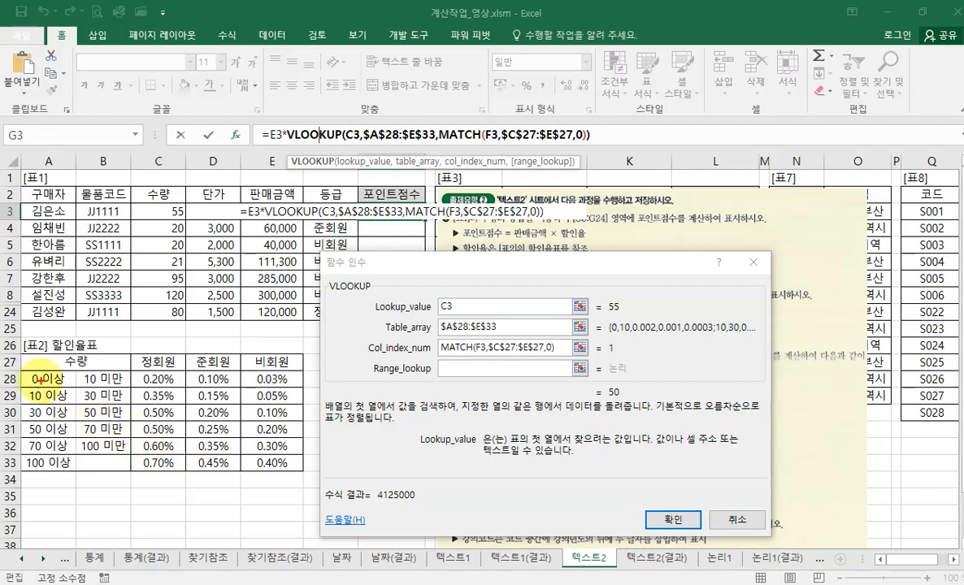
pyautogui.moveTo(26, 374)
pyautogui.mouseDown()
pyautogui.moveTo(298, 465)
pyautogui.moveTo(301, 480)
pyautogui.mouseUp()
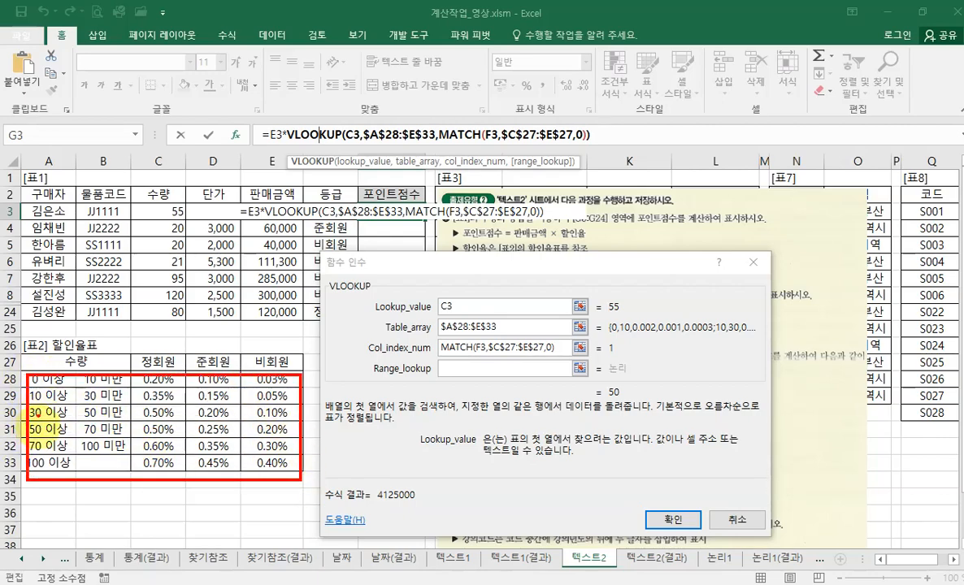
pyautogui.moveTo(39, 417)
pyautogui.mouseDown()
pyautogui.moveTo(39, 437)
pyautogui.moveTo(23, 439)
pyautogui.moveTo(49, 440)
pyautogui.mouseUp()
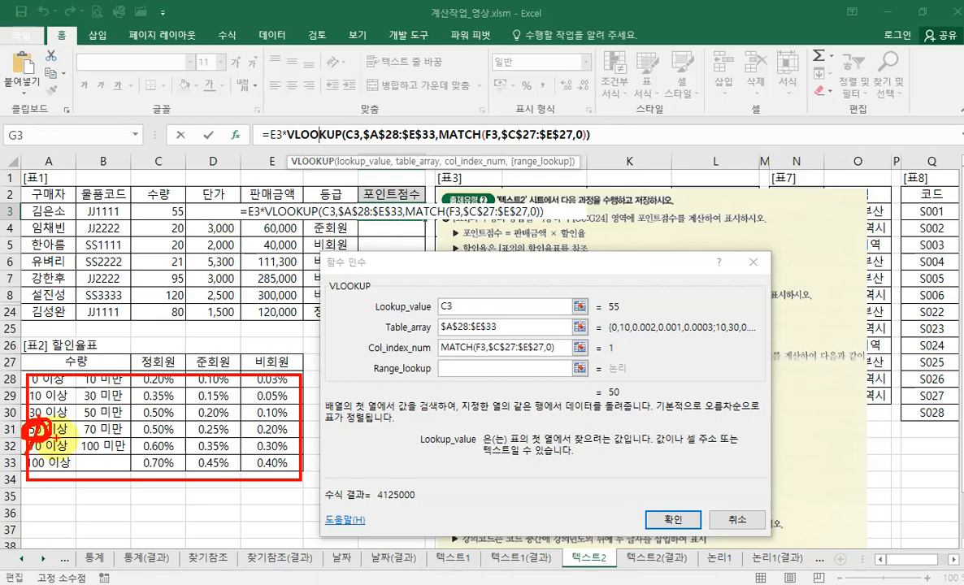
pyautogui.moveTo(132, 438)
pyautogui.mouseDown()
pyautogui.moveTo(169, 424)
pyautogui.moveTo(160, 439)
pyautogui.mouseUp()
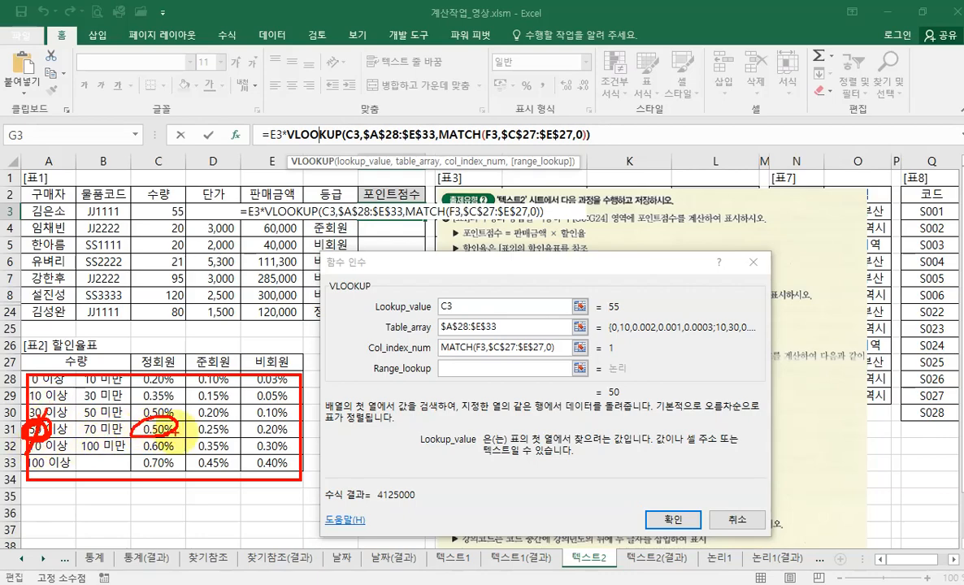
pyautogui.moveTo(61, 421)
pyautogui.mouseDown()
pyautogui.moveTo(104, 391)
pyautogui.moveTo(151, 396)
pyautogui.mouseUp()
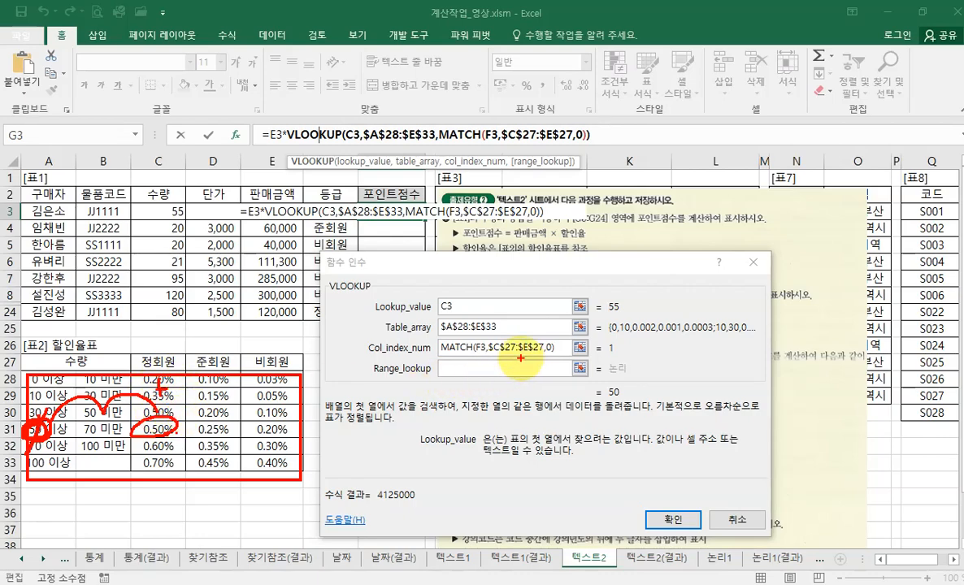
pyautogui.moveTo(557, 348); pyautogui.dragTo(561, 353)
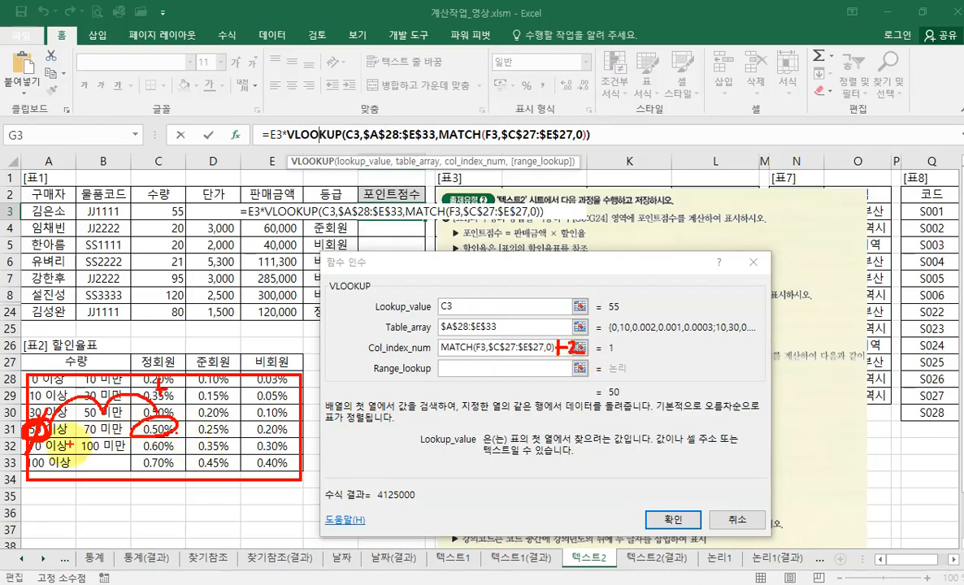
pyautogui.moveTo(32, 448)
pyautogui.mouseDown()
pyautogui.moveTo(169, 427)
pyautogui.moveTo(162, 447)
pyautogui.mouseUp()
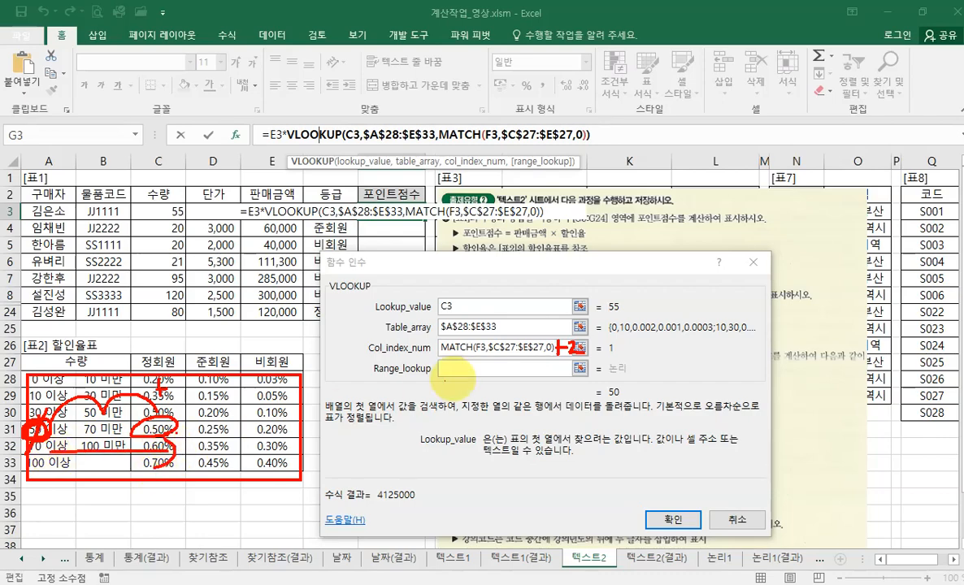
pyautogui.press('Escape')
pyautogui.moveTo(565, 347); pyautogui.dragTo(161, 439)
# - Add +2 after the MATCH function in the VLOOKUP column index and enter the formula in G3
pyautogui.click(560, 348)
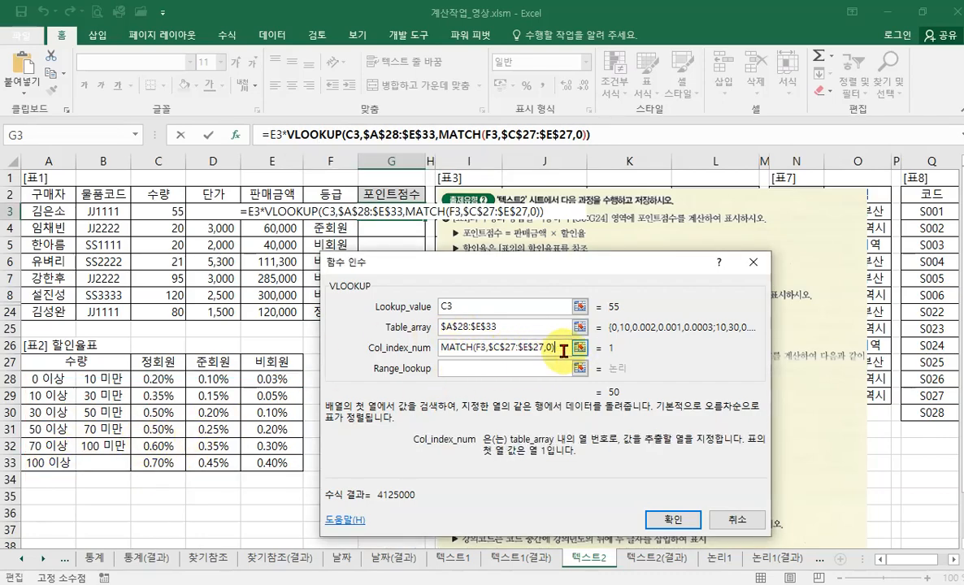
pyautogui.write('+2')
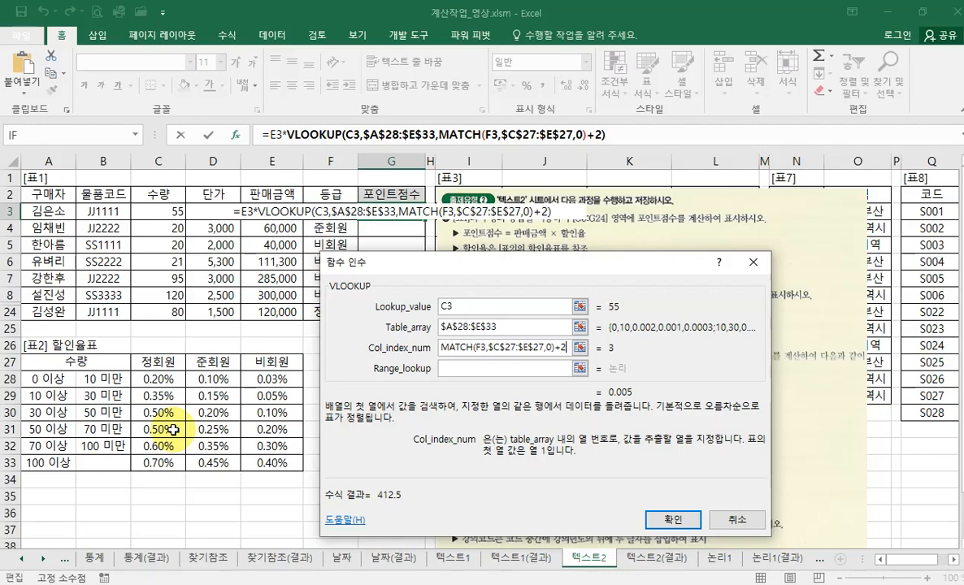
pyautogui.click(682, 525)
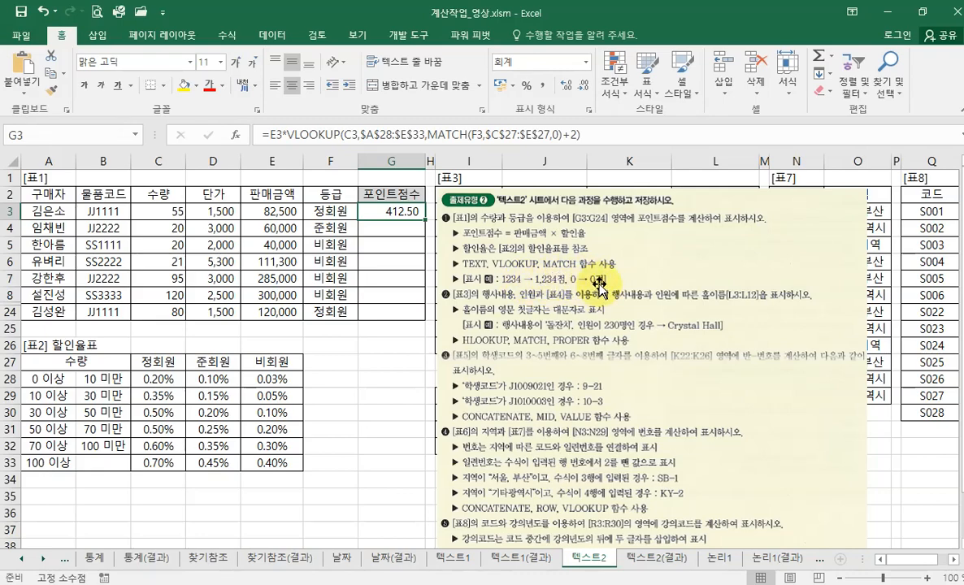
# - Wrap the G3 formula's E3*VLOOKUP expression in a TEXT function and open its function arguments
pyautogui.click(269, 134)
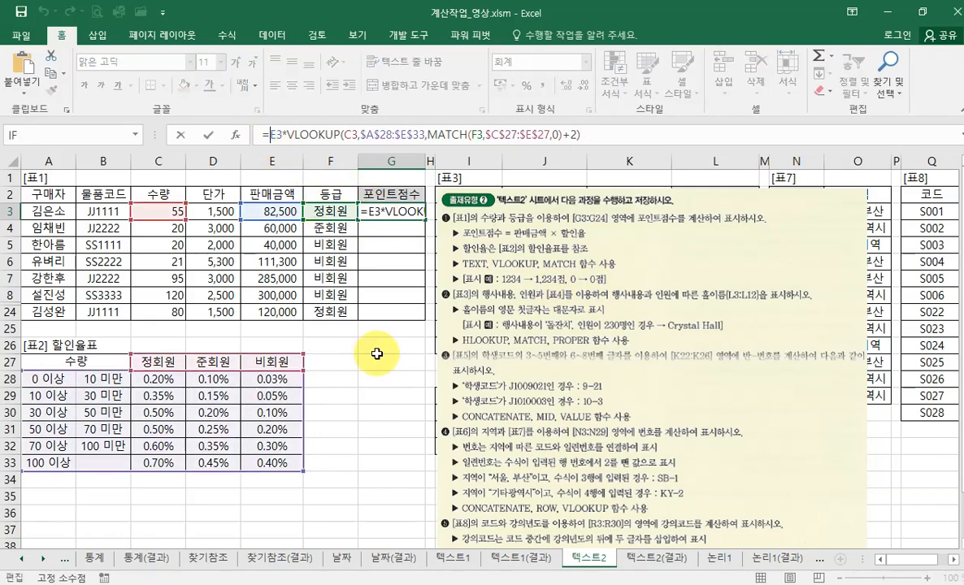
pyautogui.write('text')
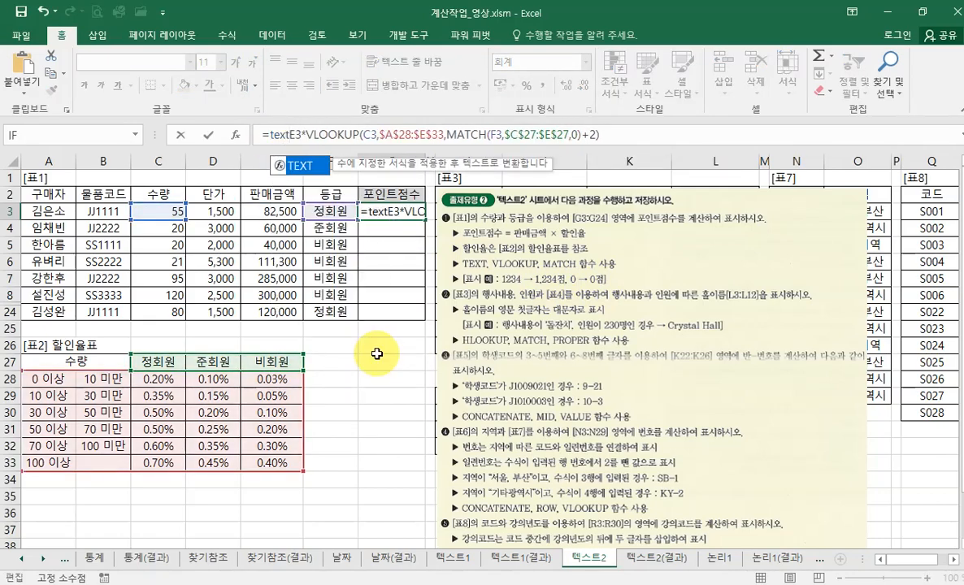
pyautogui.write('(')
pyautogui.press('BackSpace')
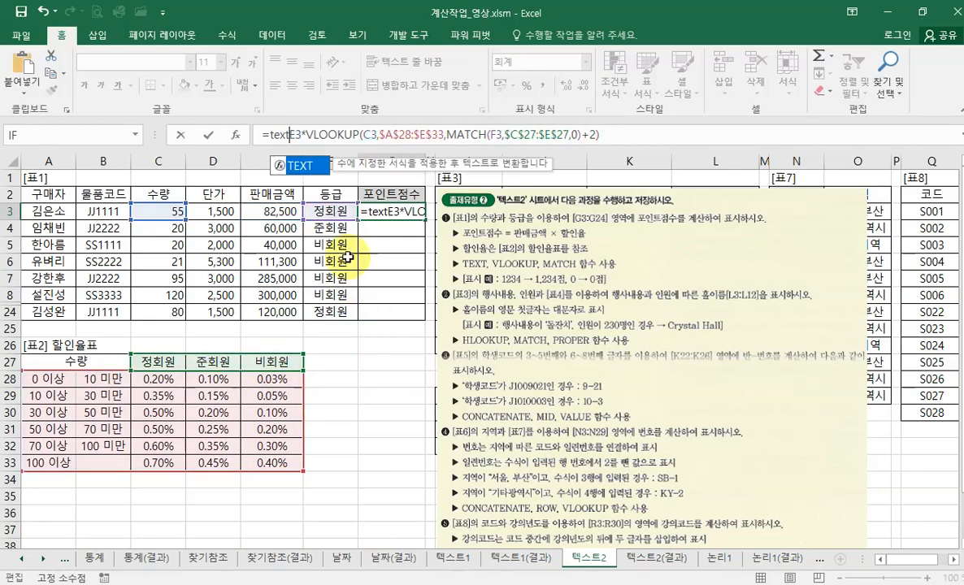
pyautogui.doubleClick(308, 164)
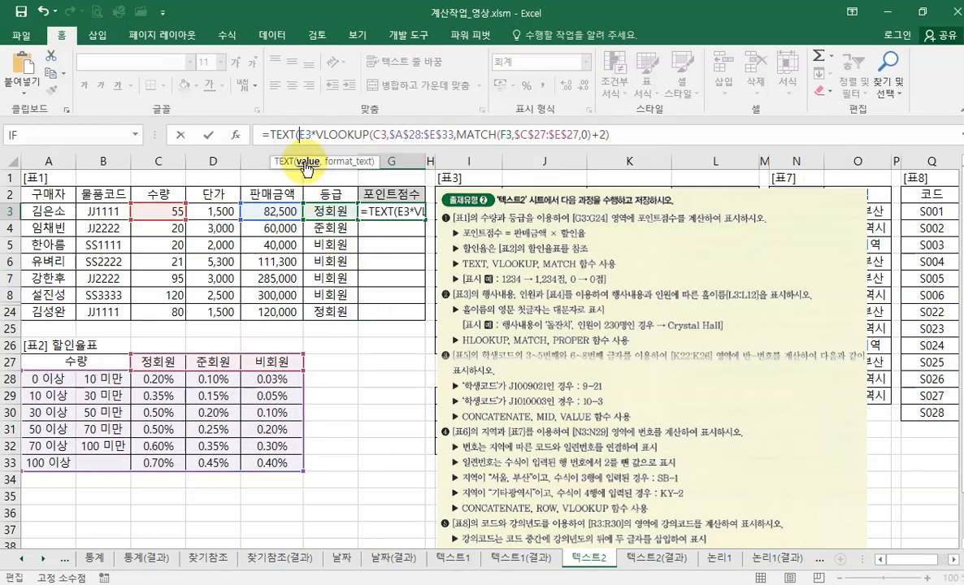
pyautogui.click(234, 135)
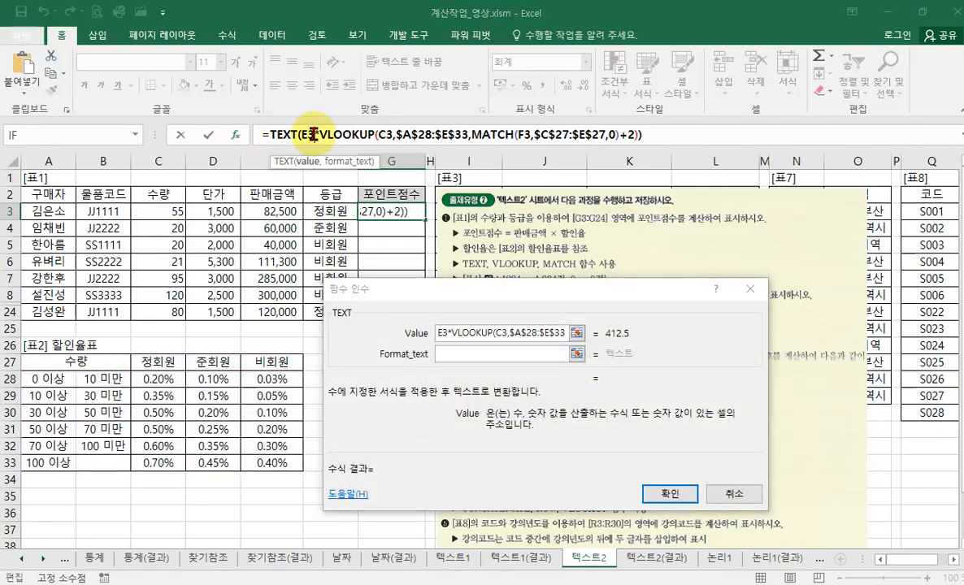
# - Set the TEXT format to "#,##0점" and fill the G3 formula down through G24
pyautogui.click(454, 356)
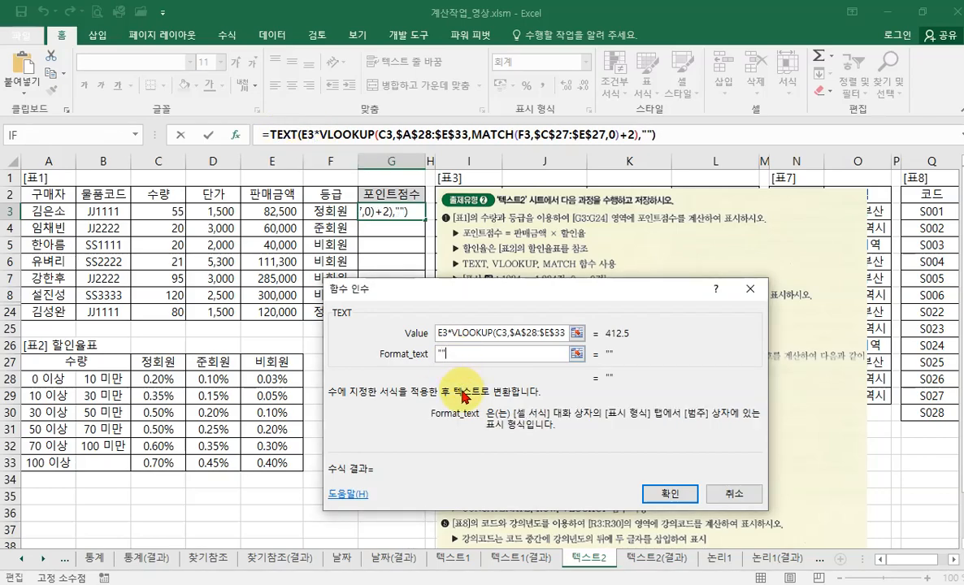
pyautogui.write('"#,##"')
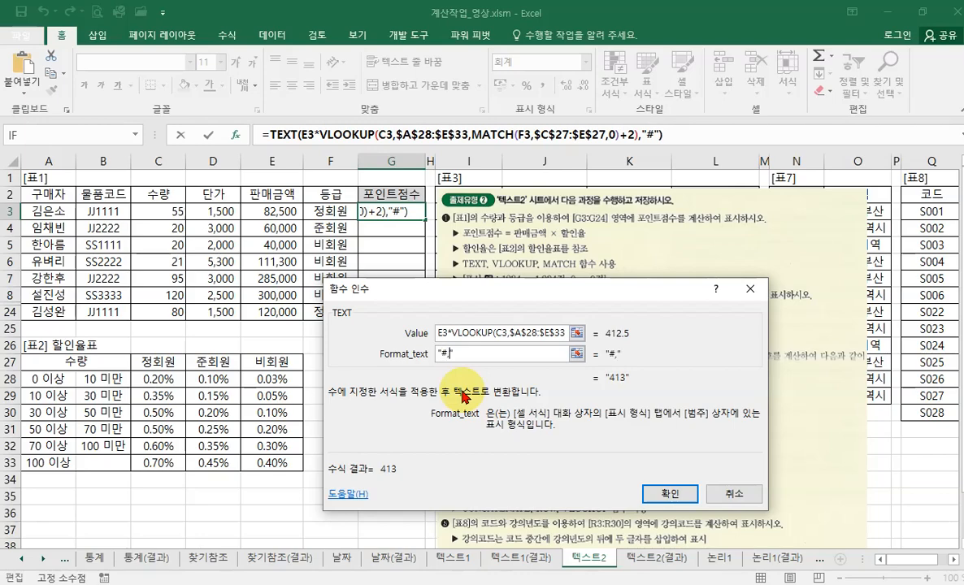
pyautogui.write('0')
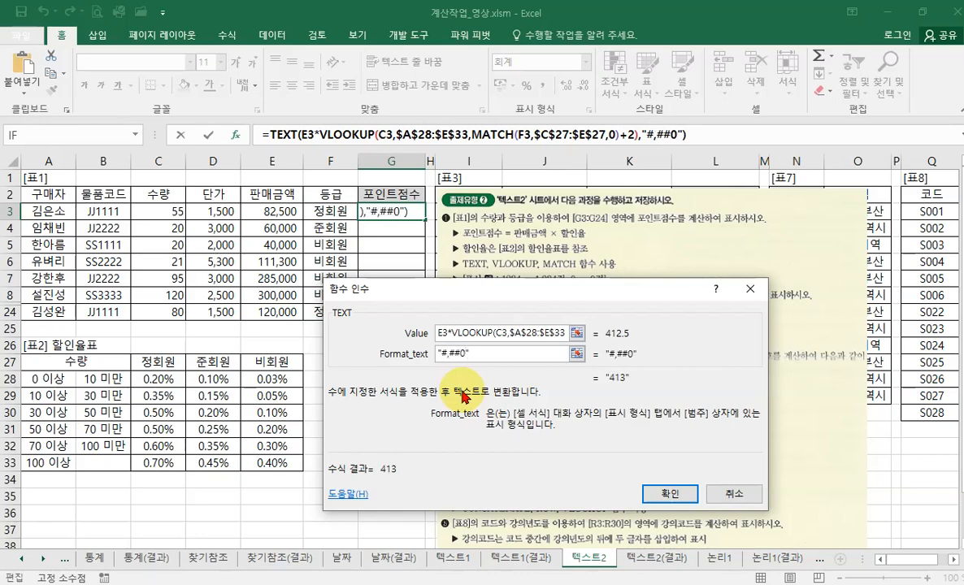
pyautogui.write('ㅈ')
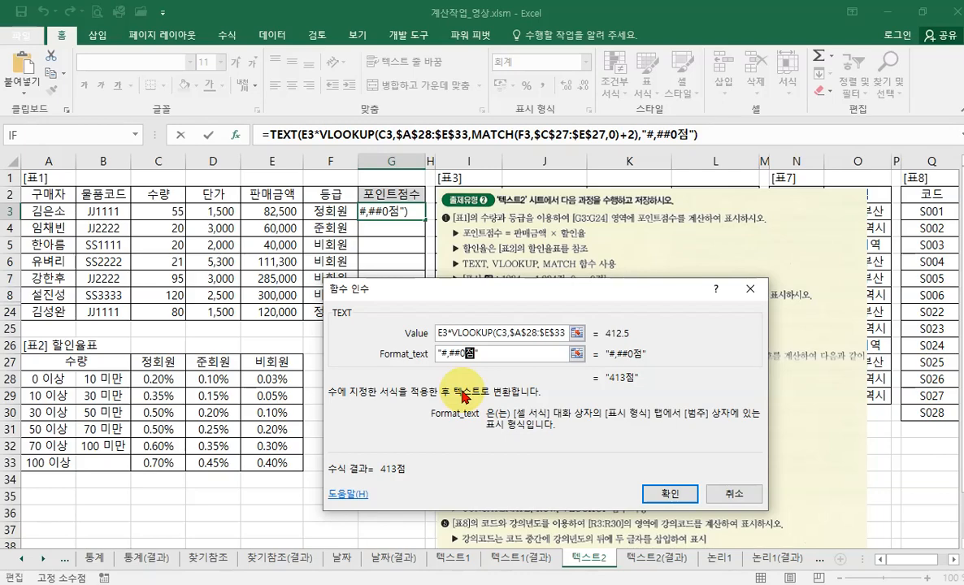
pyautogui.press('Return')
pyautogui.doubleClick(424, 219)
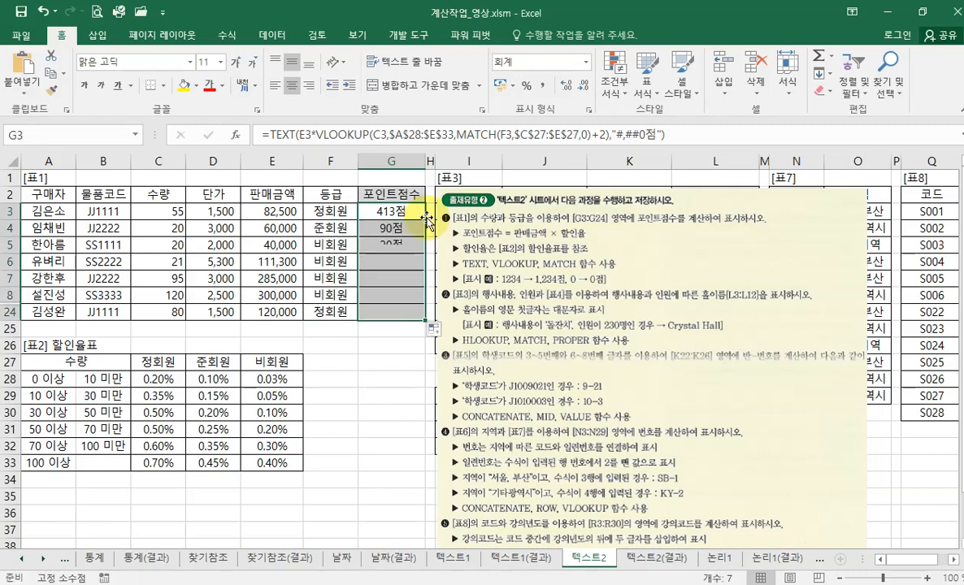
pyautogui.click(415, 213)
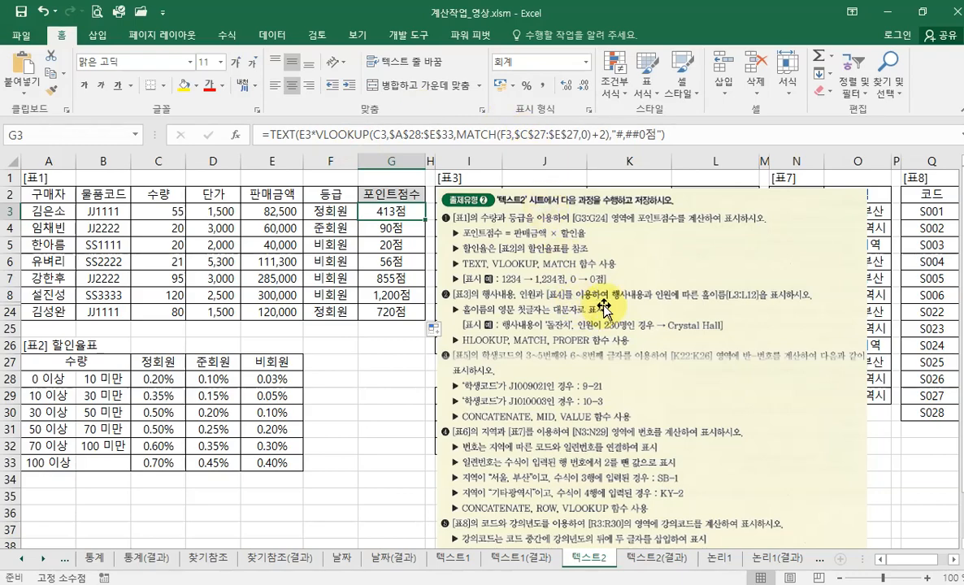
# - Move the instruction picture off the [표3] table and unhide the rows between 8 and 24
pyautogui.moveTo(555, 309); pyautogui.dragTo(802, 313)
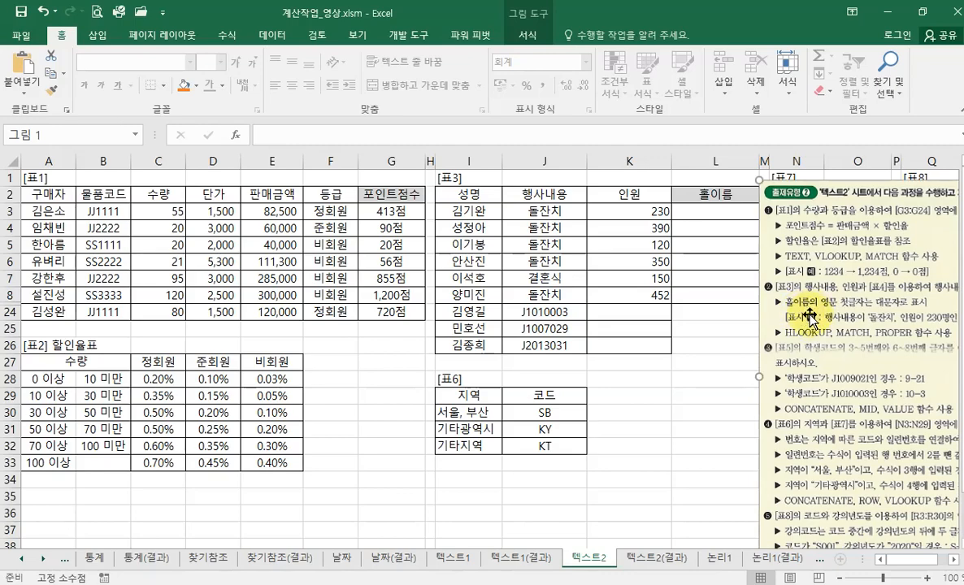
pyautogui.click(954, 561)
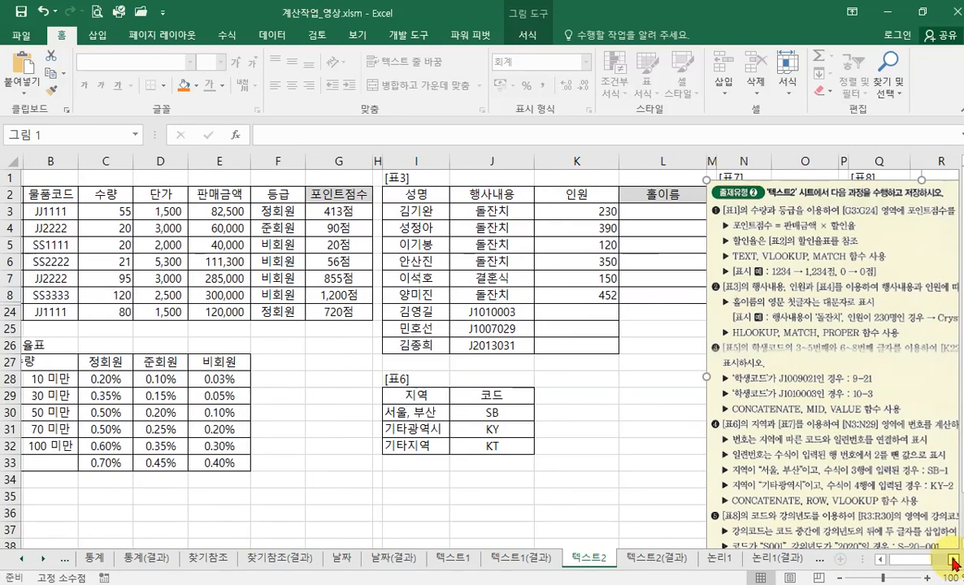
pyautogui.moveTo(7, 295); pyautogui.dragTo(8, 311)
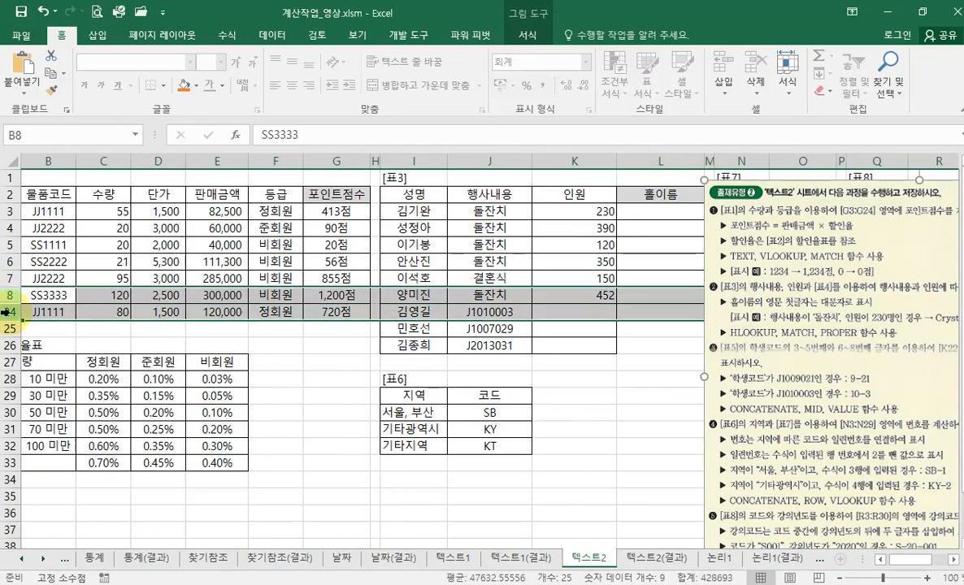
pyautogui.rightClick(8, 312)
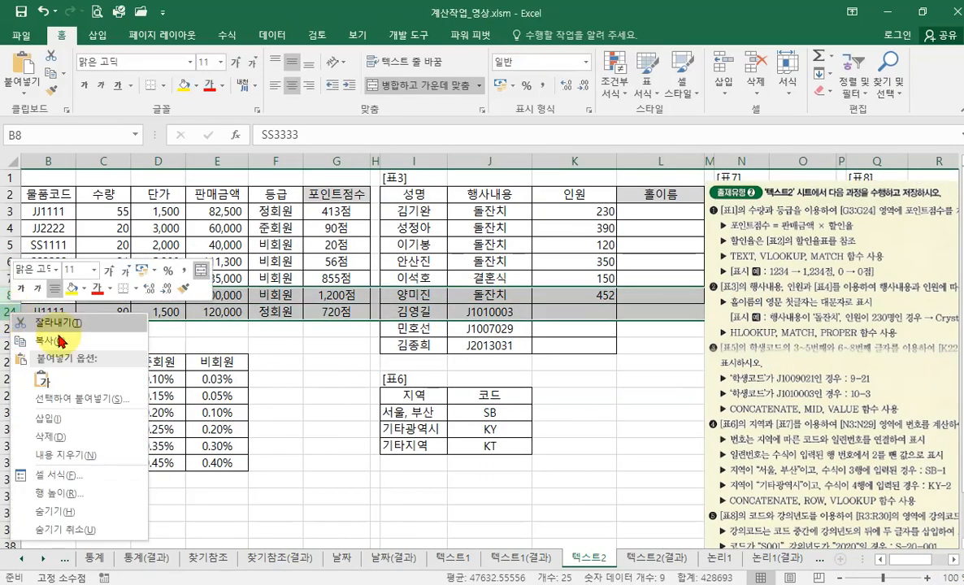
pyautogui.click(82, 529)
# - Shift the instruction picture slightly to the right so that it starts in column N, clear of the 홀이름 column
pyautogui.click(651, 313)
pyautogui.moveTo(756, 330); pyautogui.dragTo(775, 330)
pyautogui.click(954, 560)
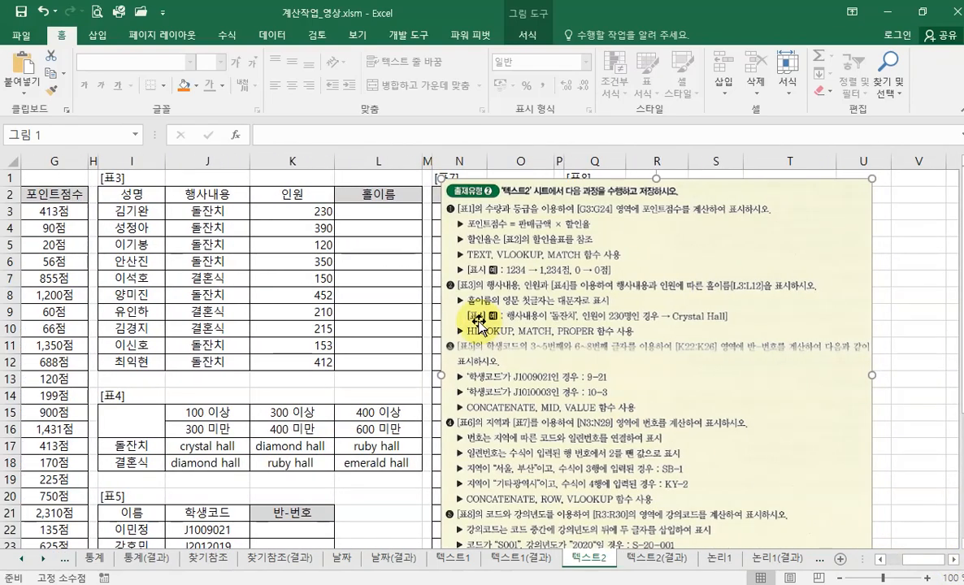
# - Check the 행사내용 and 인원 entries in [표3] and select the first 홀이름 cell, L3
pyautogui.click(218, 213)
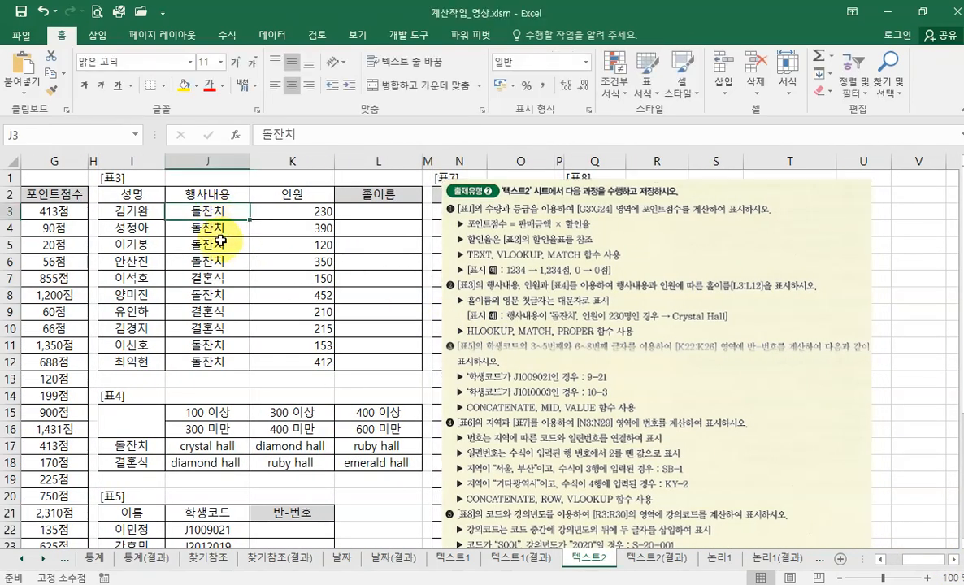
pyautogui.click(221, 279)
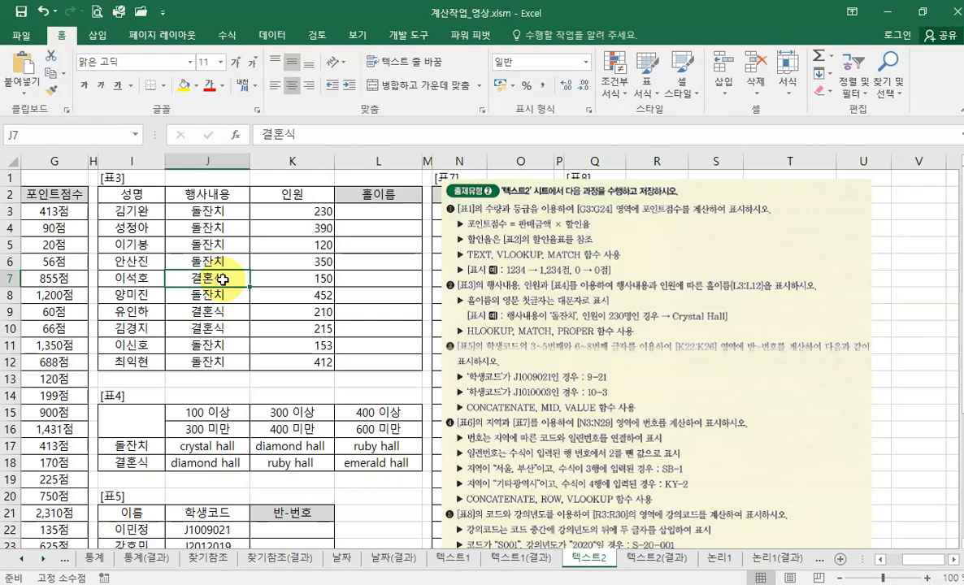
pyautogui.click(301, 214)
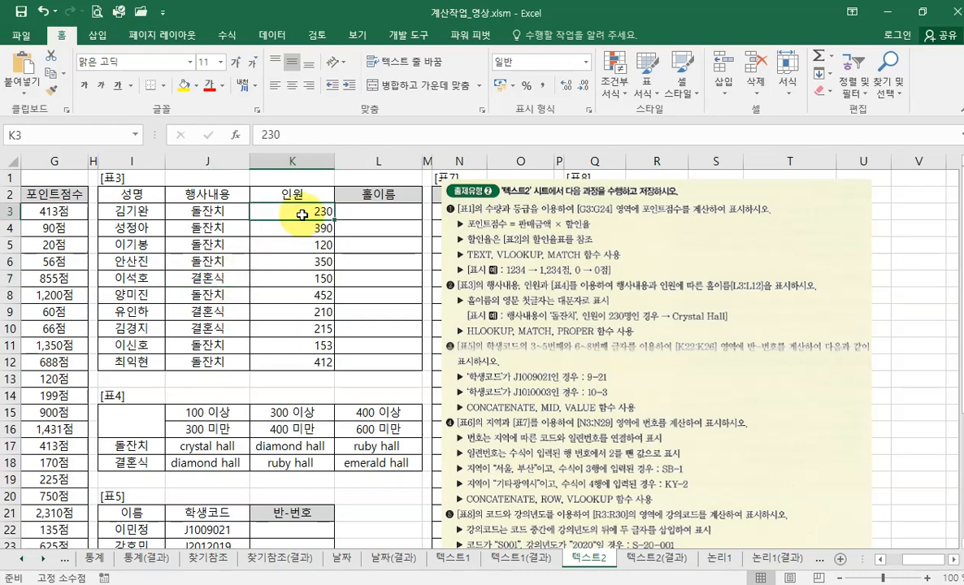
pyautogui.click(354, 210)
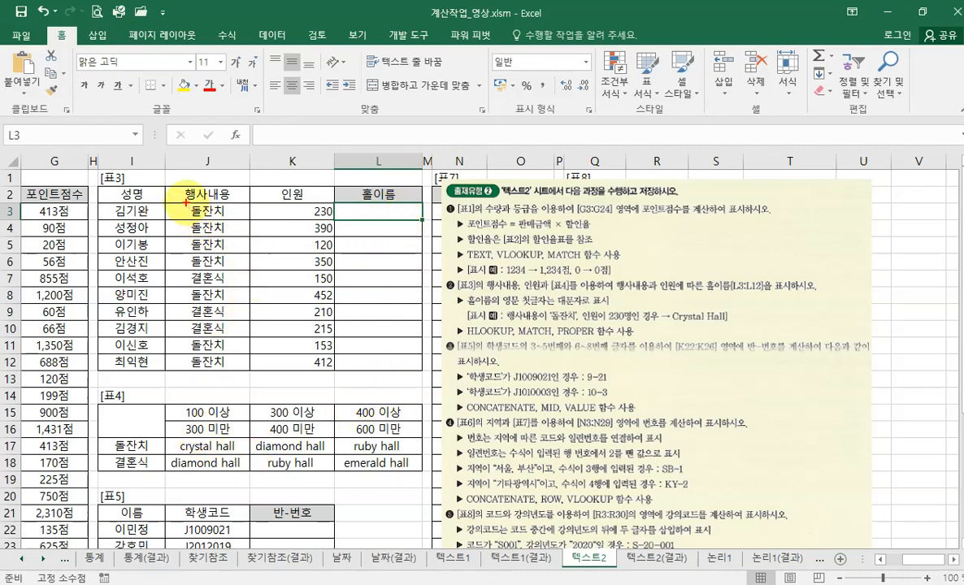
# - Examine how each 행사내용 and 인원 pair in [표3] maps to a hall name in [표4], and which lookup function the instructions require
pyautogui.moveTo(186, 203); pyautogui.dragTo(229, 219)
pyautogui.moveTo(301, 202)
pyautogui.mouseDown()
pyautogui.moveTo(329, 208)
pyautogui.moveTo(301, 204)
pyautogui.mouseUp()
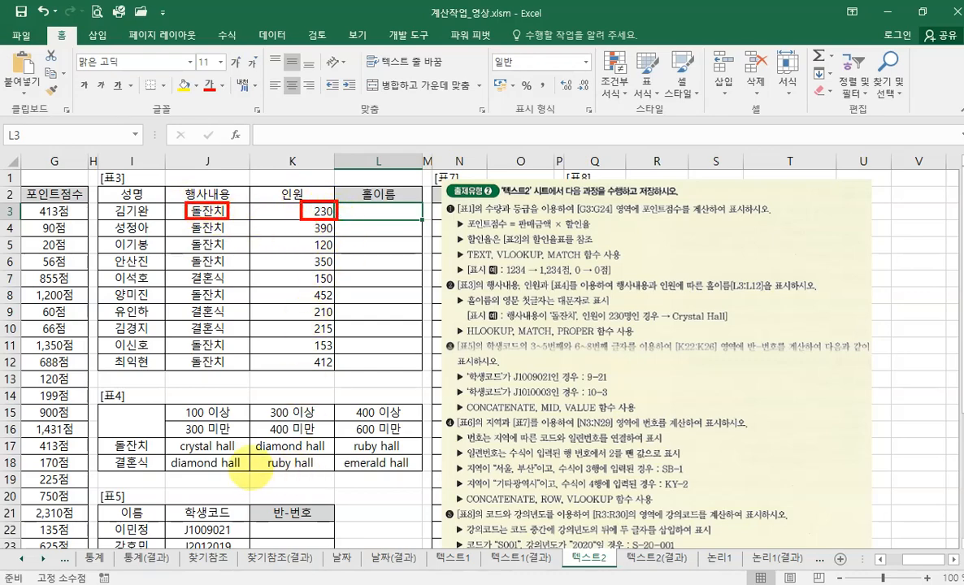
pyautogui.moveTo(167, 437); pyautogui.dragTo(418, 474)
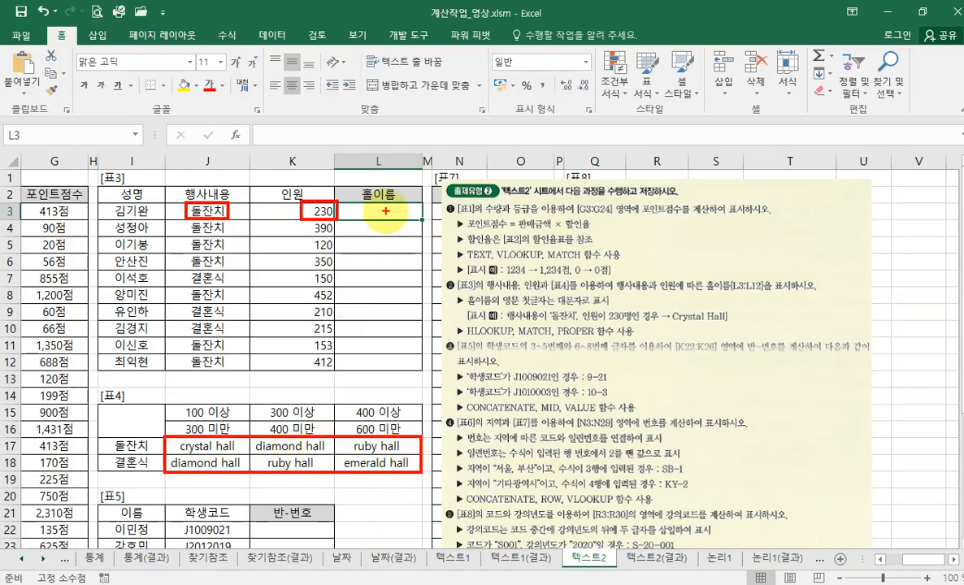
pyautogui.moveTo(385, 212); pyautogui.dragTo(393, 206)
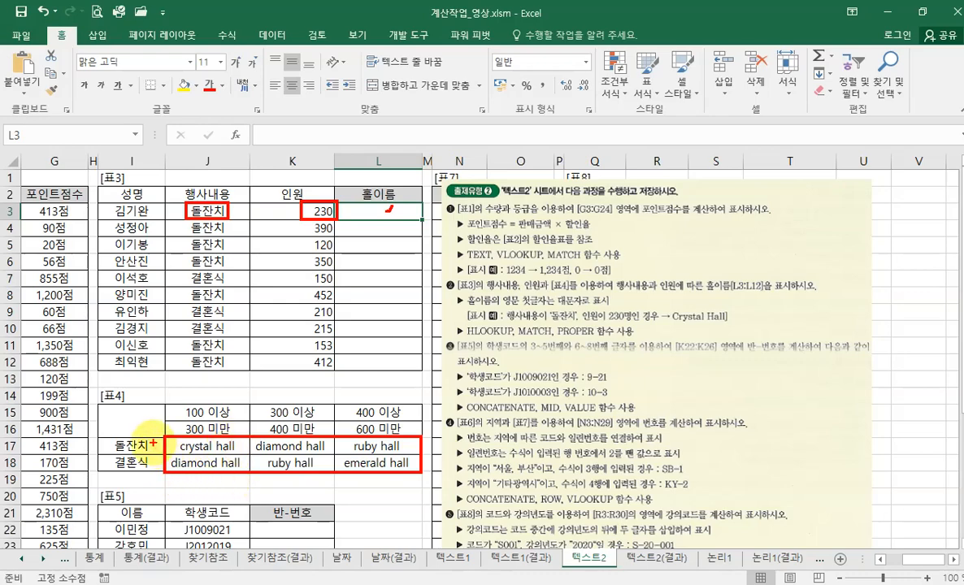
pyautogui.moveTo(155, 436)
pyautogui.mouseDown()
pyautogui.moveTo(163, 460)
pyautogui.moveTo(252, 460)
pyautogui.mouseUp()
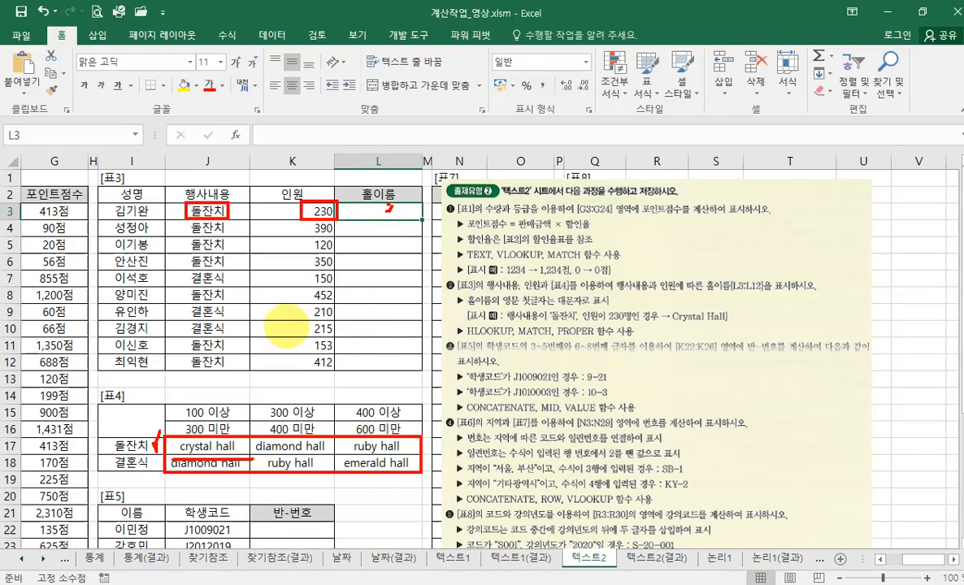
pyautogui.moveTo(184, 275)
pyautogui.mouseDown()
pyautogui.moveTo(201, 272)
pyautogui.moveTo(183, 280)
pyautogui.moveTo(194, 268)
pyautogui.mouseUp()
pyautogui.moveTo(329, 262)
pyautogui.mouseDown()
pyautogui.moveTo(317, 269)
pyautogui.moveTo(349, 276)
pyautogui.moveTo(342, 297)
pyautogui.mouseUp()
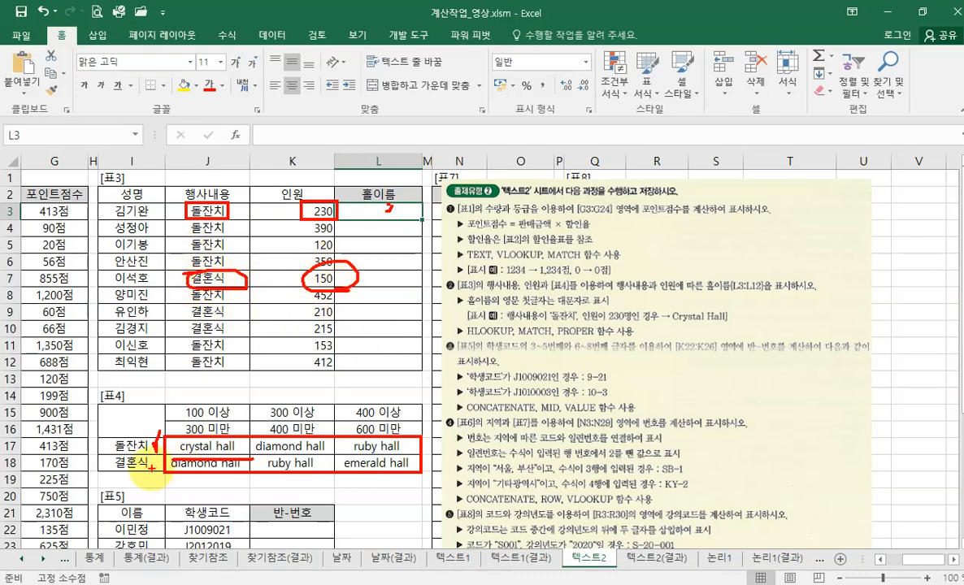
pyautogui.moveTo(151, 469)
pyautogui.mouseDown()
pyautogui.moveTo(108, 463)
pyautogui.moveTo(152, 465)
pyautogui.mouseUp()
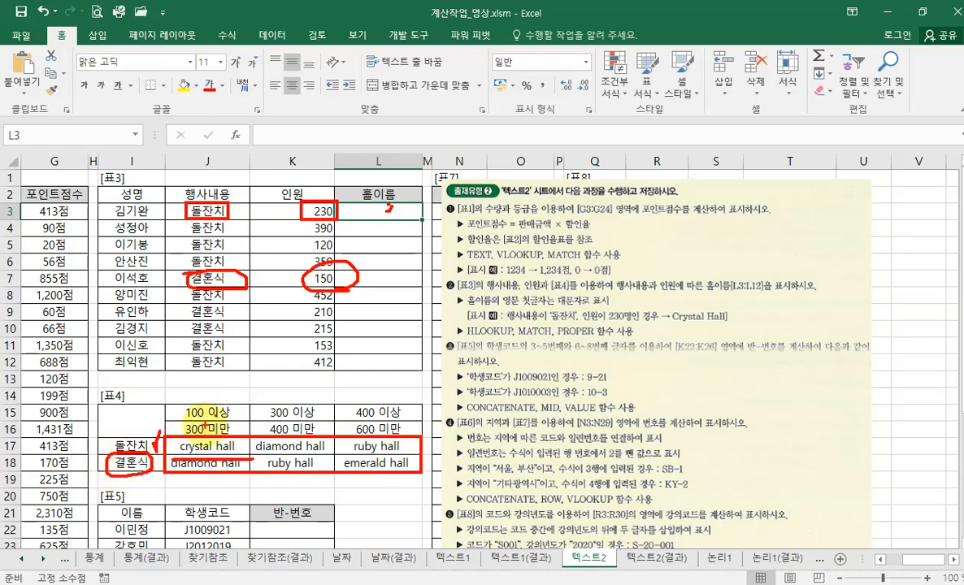
pyautogui.moveTo(226, 476); pyautogui.dragTo(175, 479)
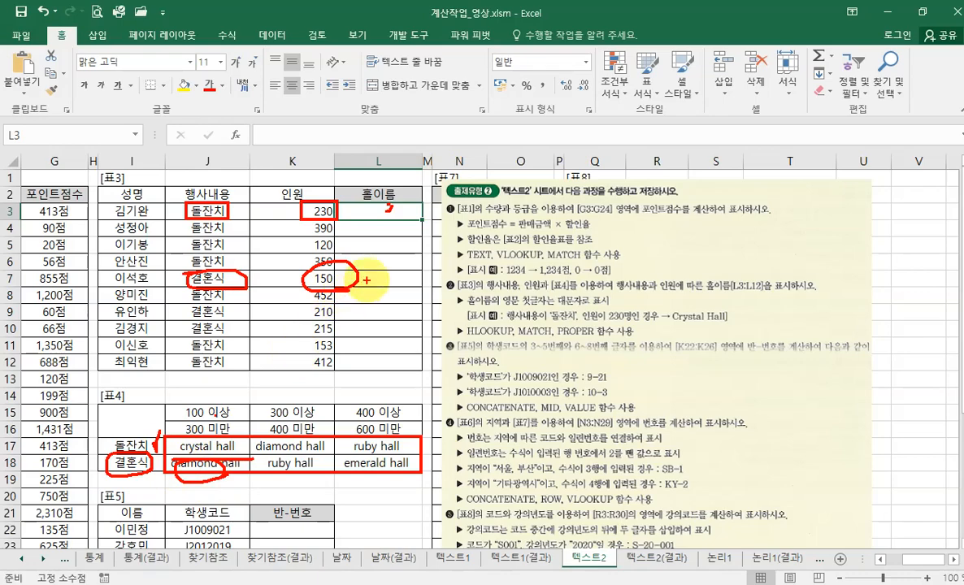
pyautogui.moveTo(367, 280); pyautogui.dragTo(387, 269)
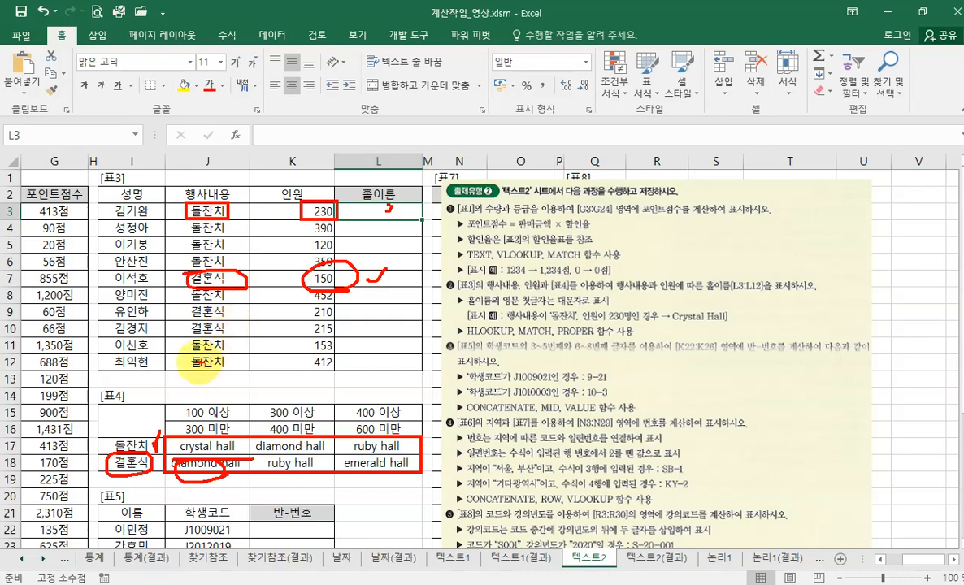
pyautogui.moveTo(196, 354)
pyautogui.mouseDown()
pyautogui.moveTo(210, 376)
pyautogui.moveTo(225, 355)
pyautogui.mouseUp()
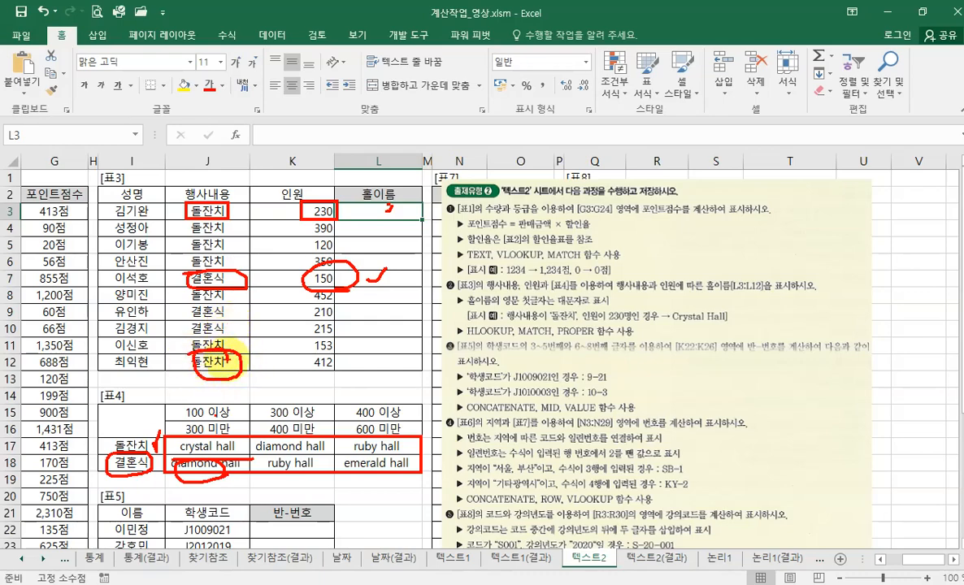
pyautogui.moveTo(344, 363)
pyautogui.mouseDown()
pyautogui.moveTo(301, 373)
pyautogui.moveTo(328, 377)
pyautogui.mouseUp()
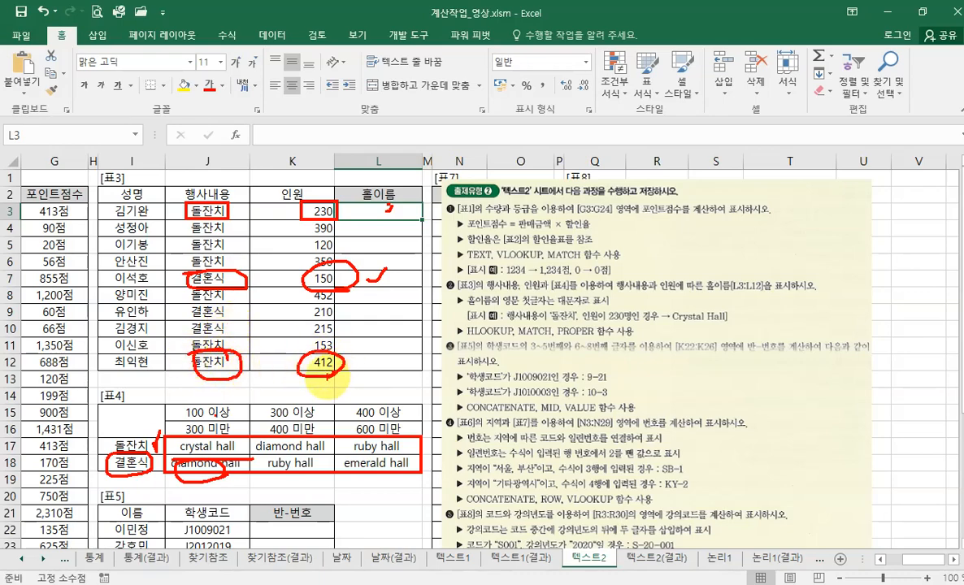
pyautogui.moveTo(113, 434)
pyautogui.mouseDown()
pyautogui.moveTo(121, 448)
pyautogui.moveTo(130, 431)
pyautogui.mouseUp()
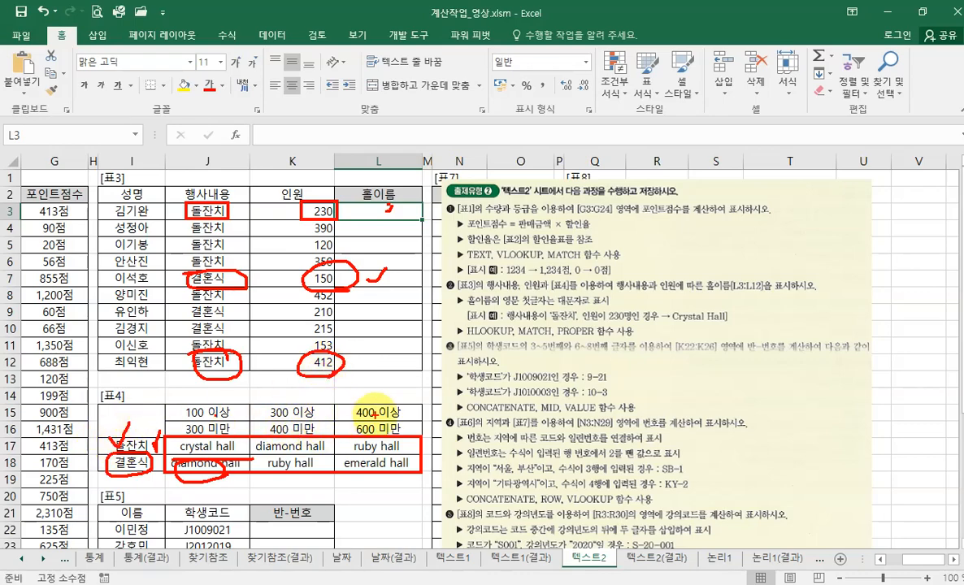
pyautogui.moveTo(381, 395)
pyautogui.mouseDown()
pyautogui.moveTo(410, 411)
pyautogui.moveTo(382, 393)
pyautogui.mouseUp()
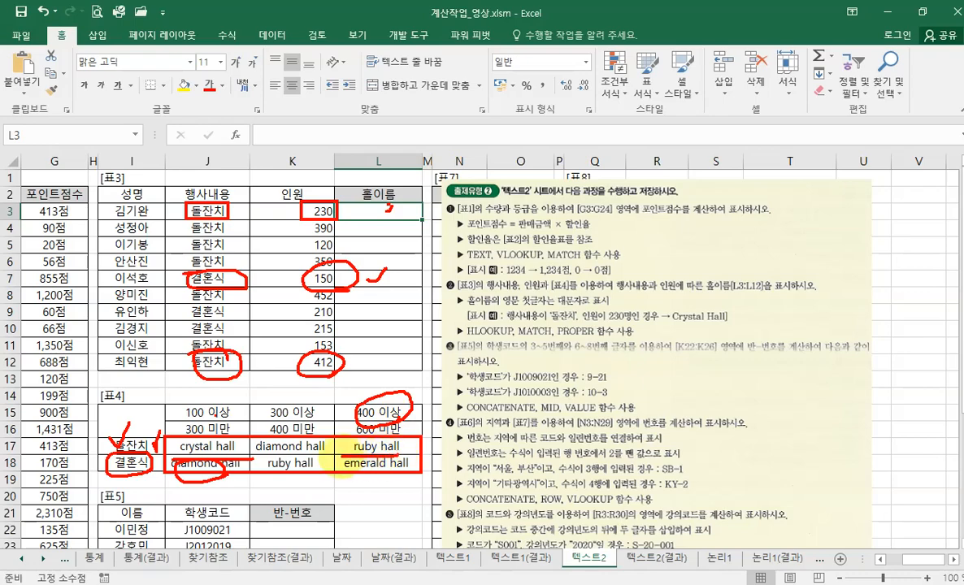
pyautogui.moveTo(382, 445); pyautogui.dragTo(406, 463)
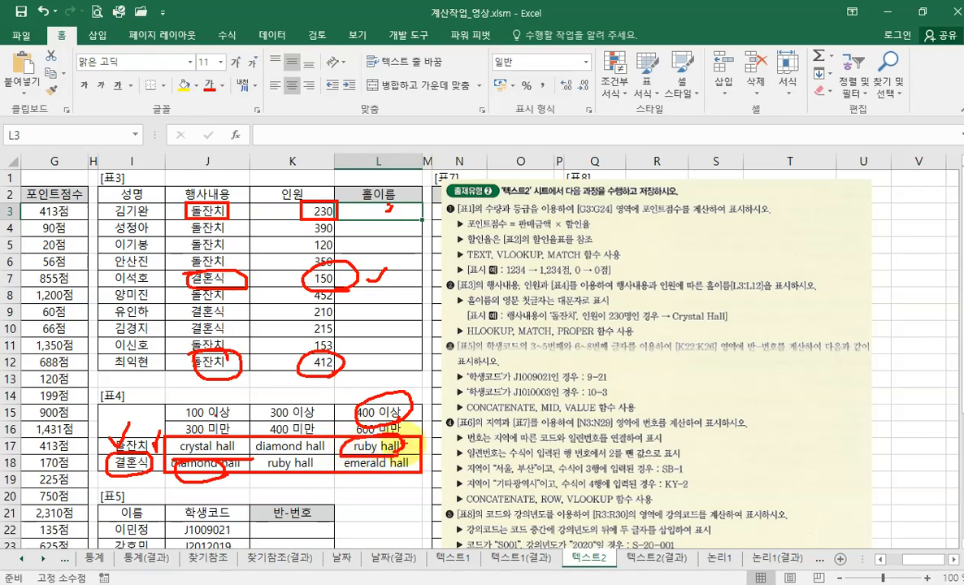
pyautogui.moveTo(168, 439)
pyautogui.mouseDown()
pyautogui.moveTo(351, 446)
pyautogui.moveTo(417, 470)
pyautogui.mouseUp()
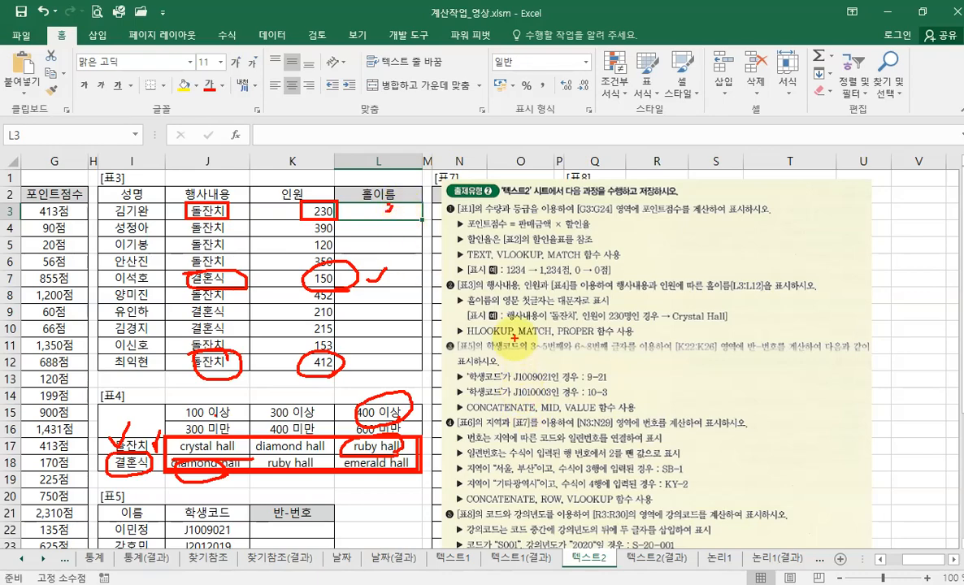
pyautogui.moveTo(469, 334); pyautogui.dragTo(521, 333)
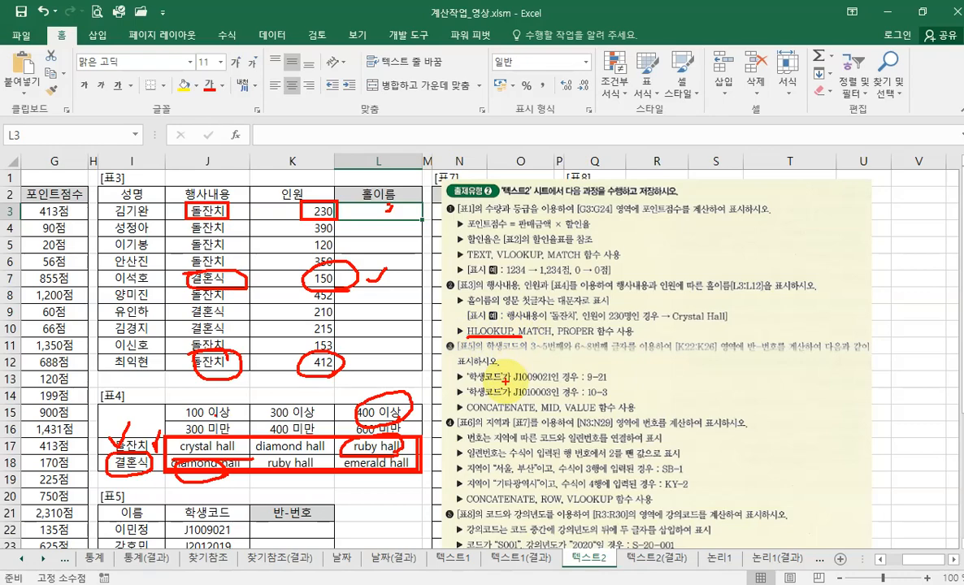
pyautogui.press('Escape')
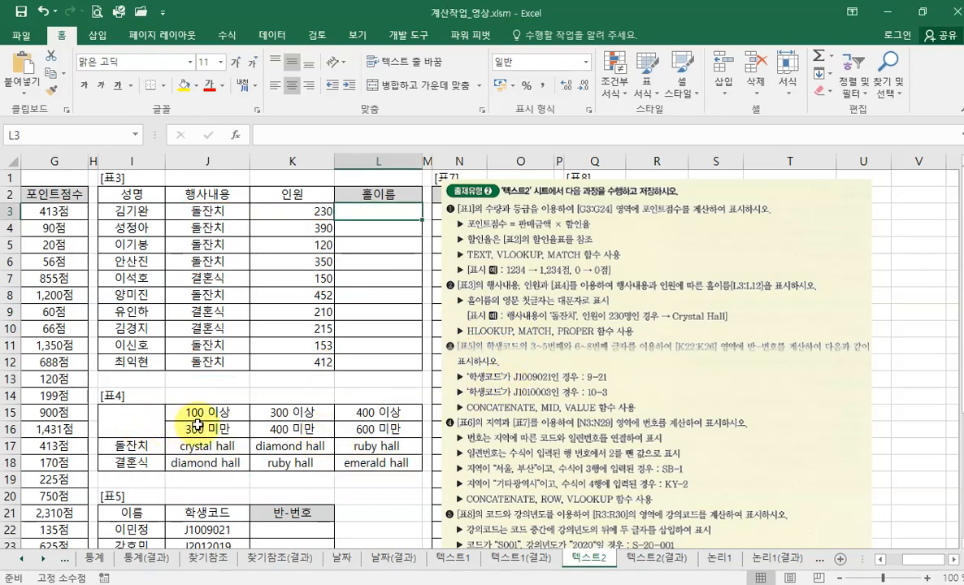
# - Examine J15:L18 of [표4] as the HLOOKUP range and how the 행사내용 position from MATCH plus 2 gives the row number
pyautogui.moveTo(159, 402); pyautogui.dragTo(420, 476)
pyautogui.moveTo(324, 201)
pyautogui.mouseDown()
pyautogui.moveTo(307, 218)
pyautogui.moveTo(329, 198)
pyautogui.mouseUp()
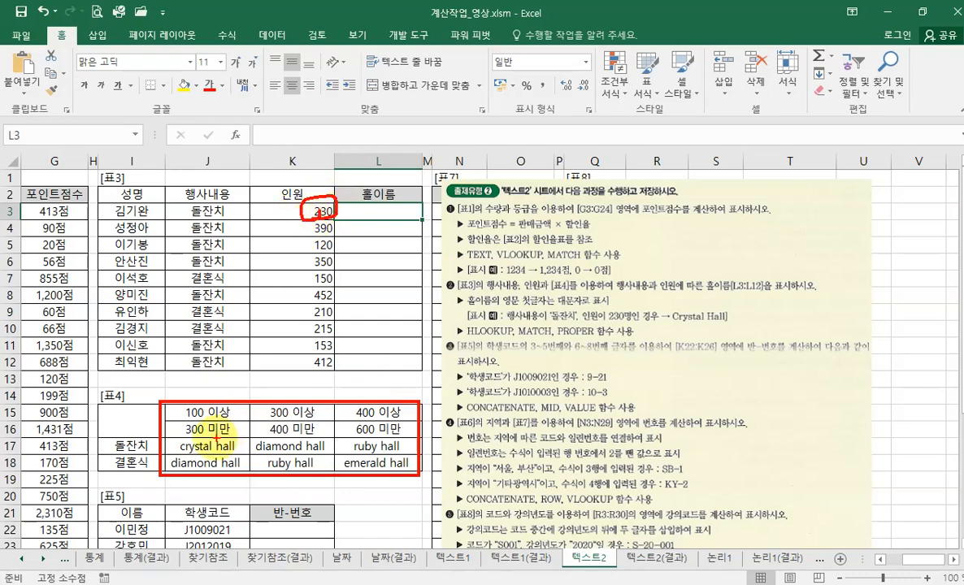
pyautogui.moveTo(218, 414); pyautogui.dragTo(231, 428)
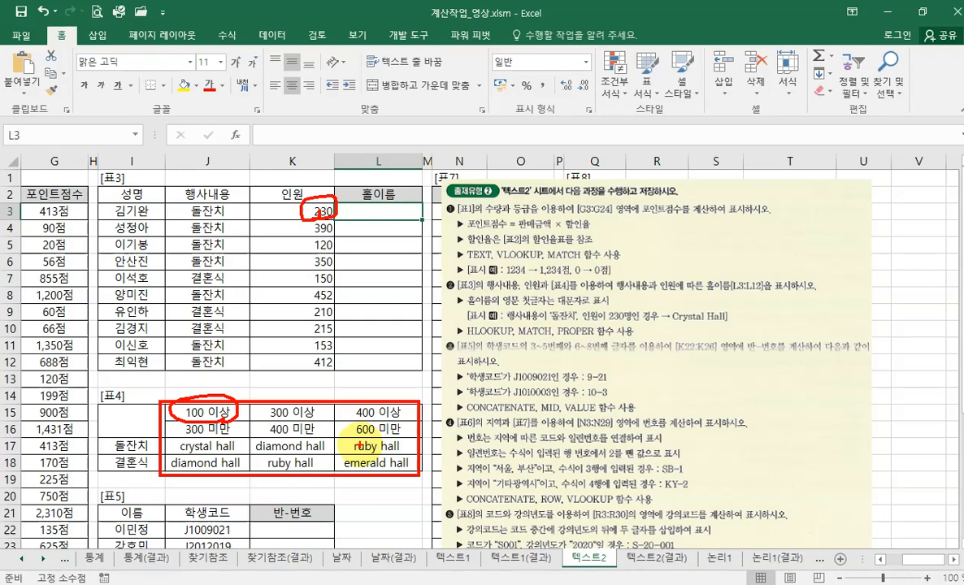
pyautogui.moveTo(425, 464); pyautogui.dragTo(458, 464)
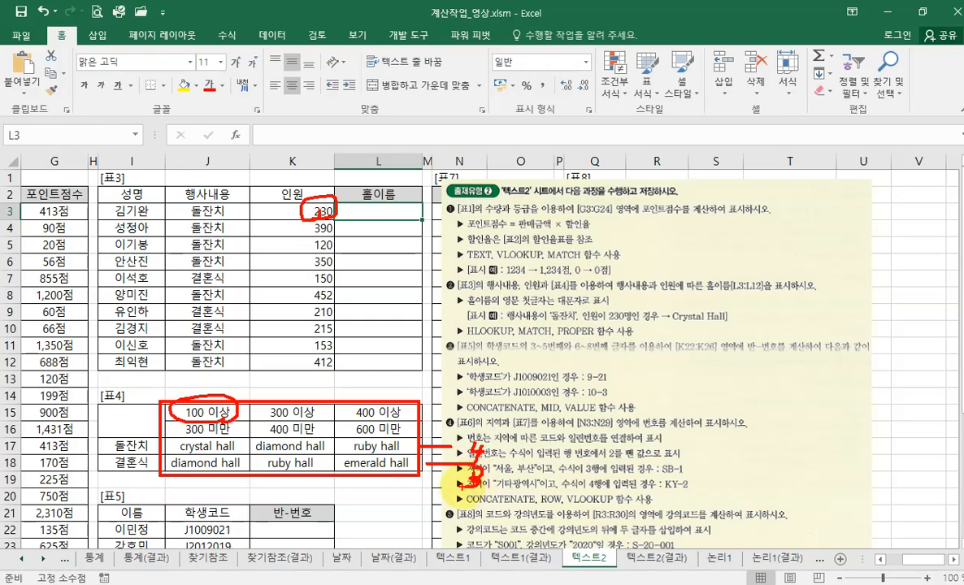
pyautogui.moveTo(140, 440)
pyautogui.mouseDown()
pyautogui.moveTo(127, 455)
pyautogui.moveTo(144, 437)
pyautogui.mouseUp()
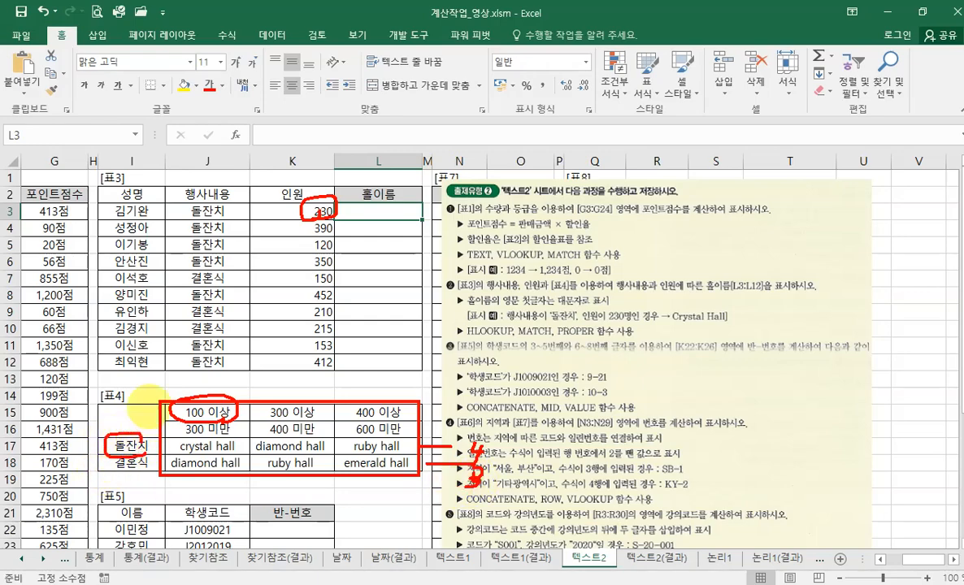
pyautogui.moveTo(231, 217); pyautogui.dragTo(230, 207)
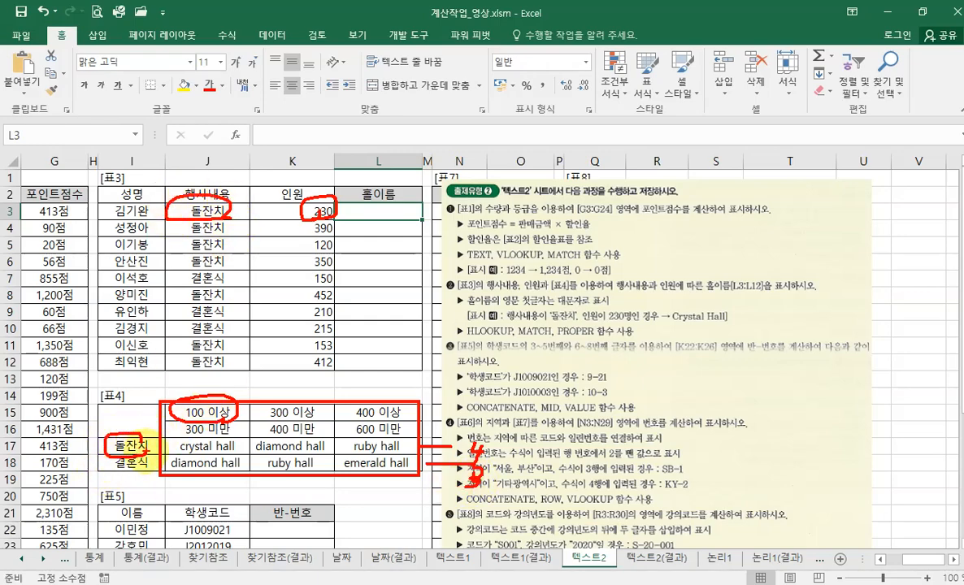
pyautogui.moveTo(107, 437); pyautogui.dragTo(160, 466)
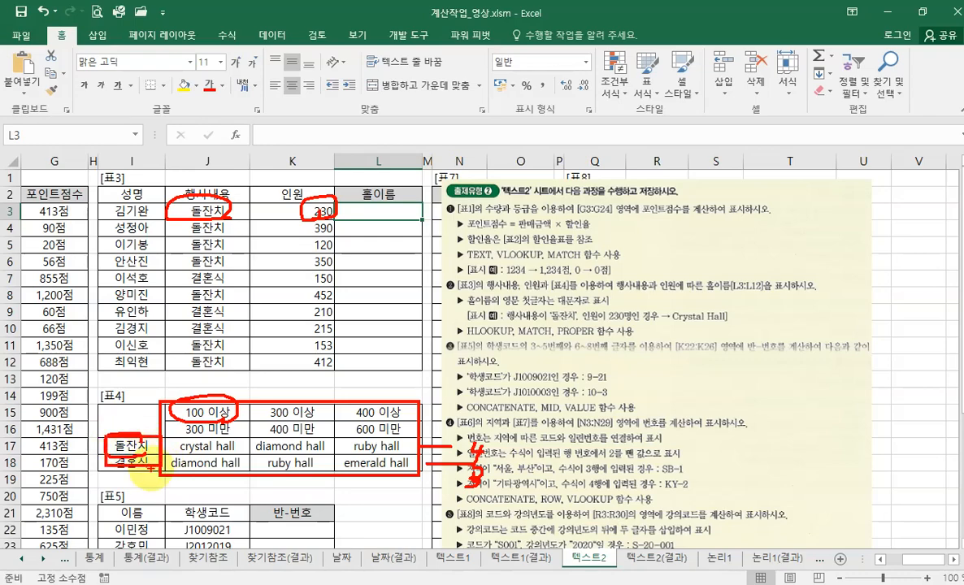
pyautogui.moveTo(265, 408); pyautogui.dragTo(317, 408)
pyautogui.click(294, 430)
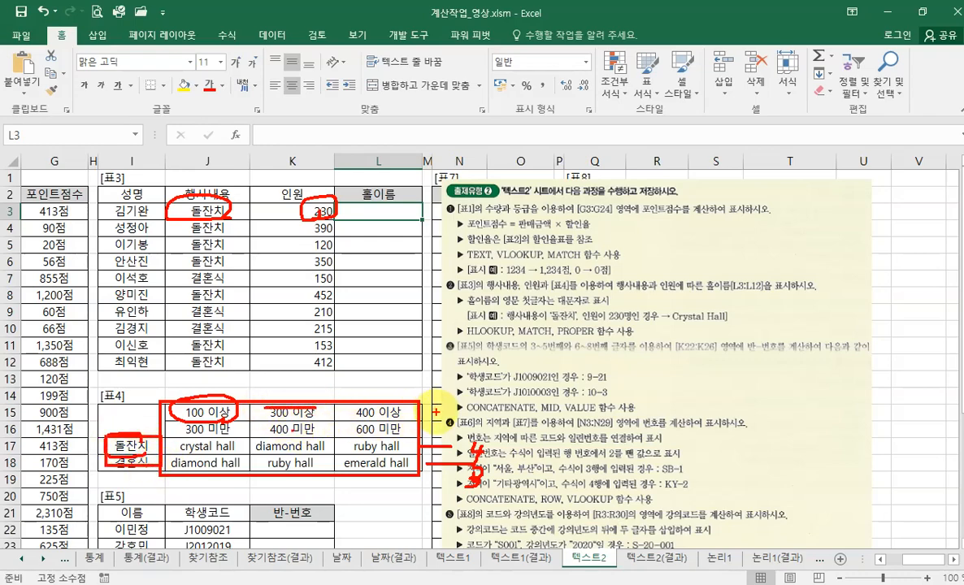
pyautogui.moveTo(424, 411); pyautogui.dragTo(439, 423)
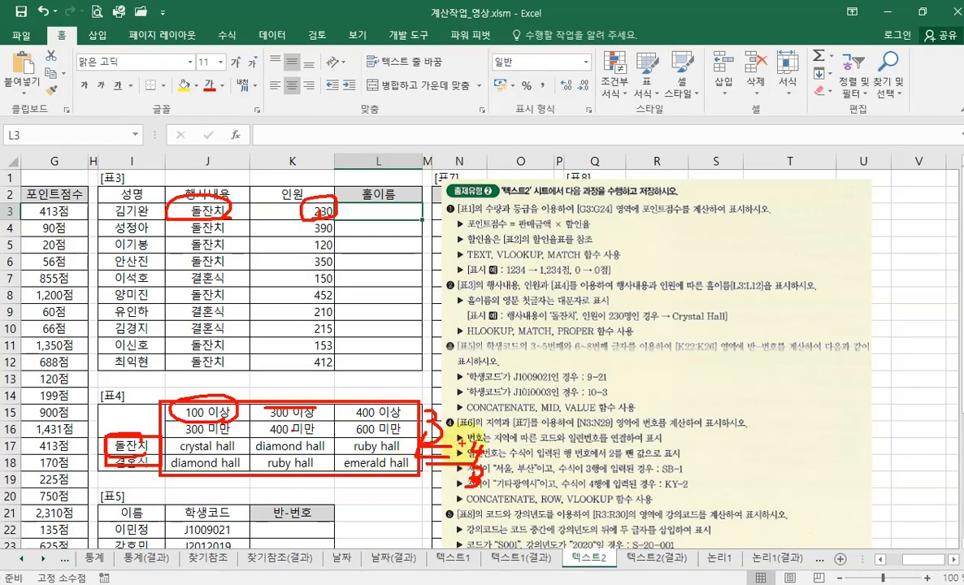
pyautogui.moveTo(509, 433); pyautogui.dragTo(488, 452)
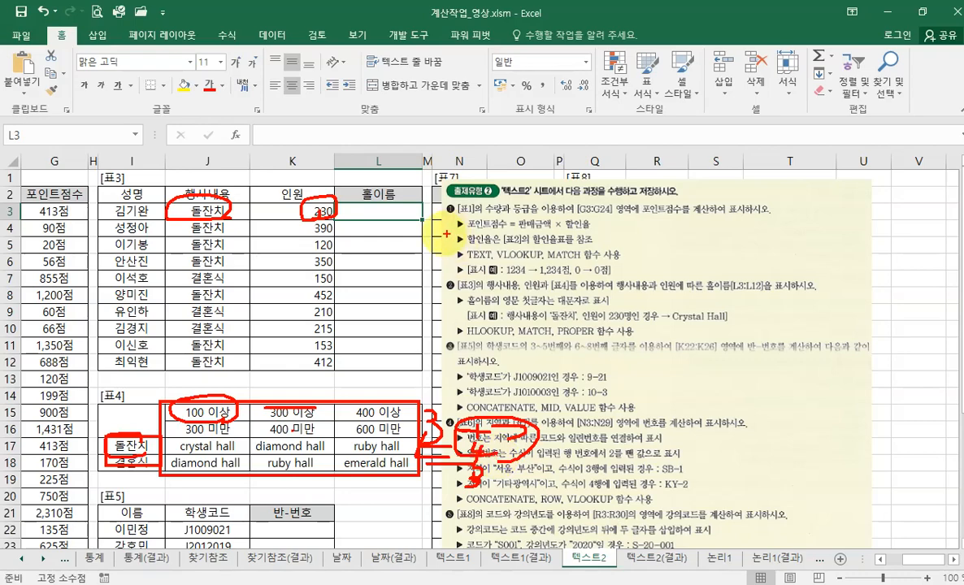
pyautogui.press('Escape')
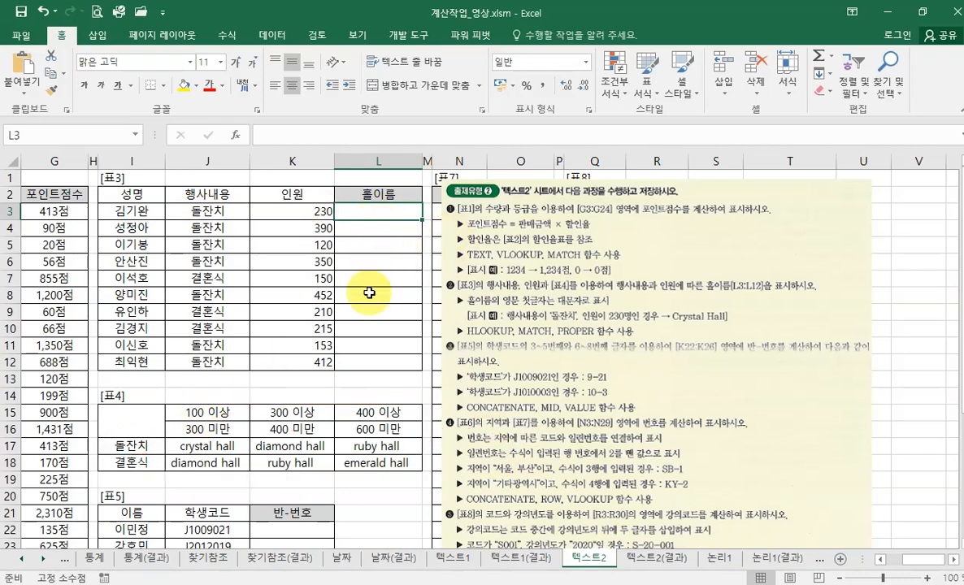
# - Start an HLOOKUP formula in L3 and open its function arguments
pyautogui.write('=')
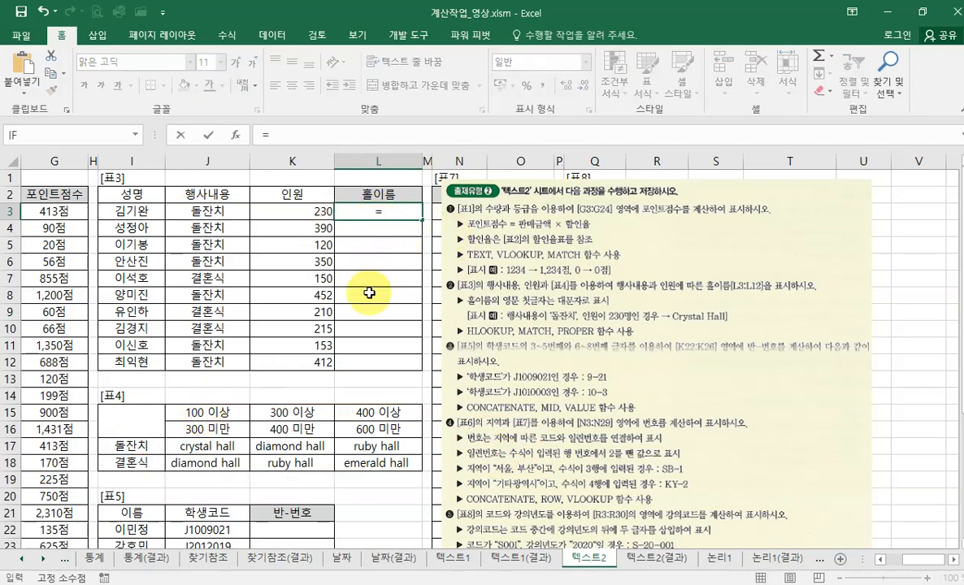
pyautogui.write('ho')
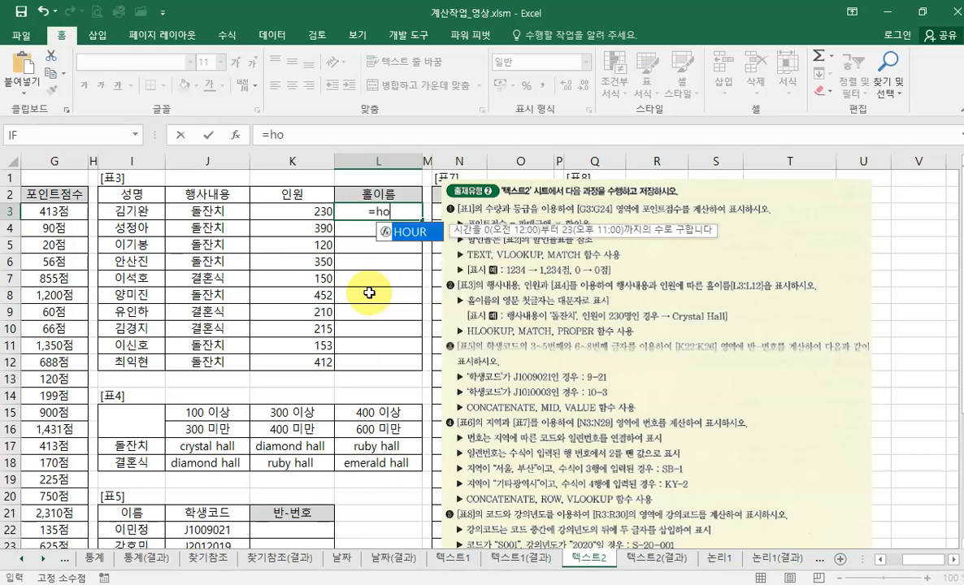
pyautogui.press('BackSpace')
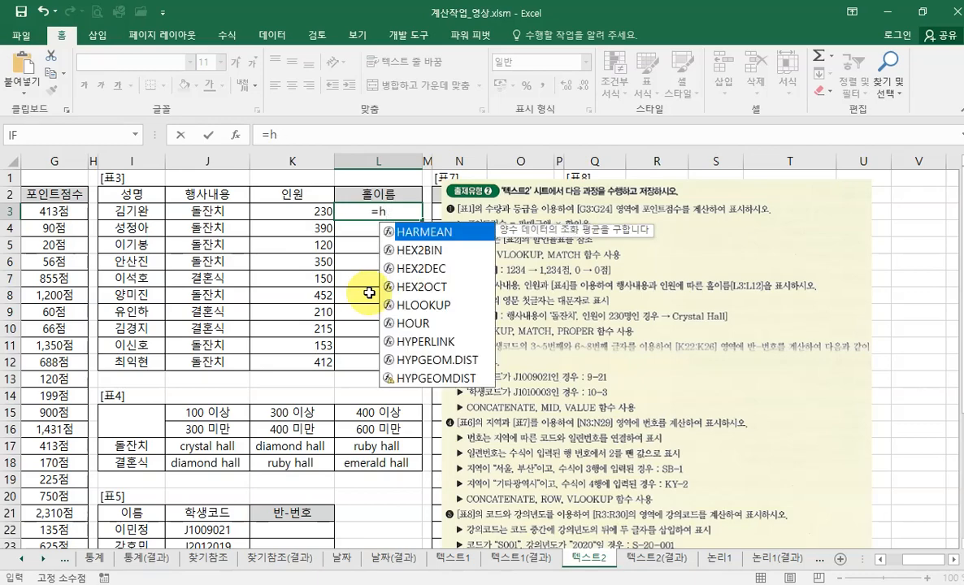
pyautogui.write('l')
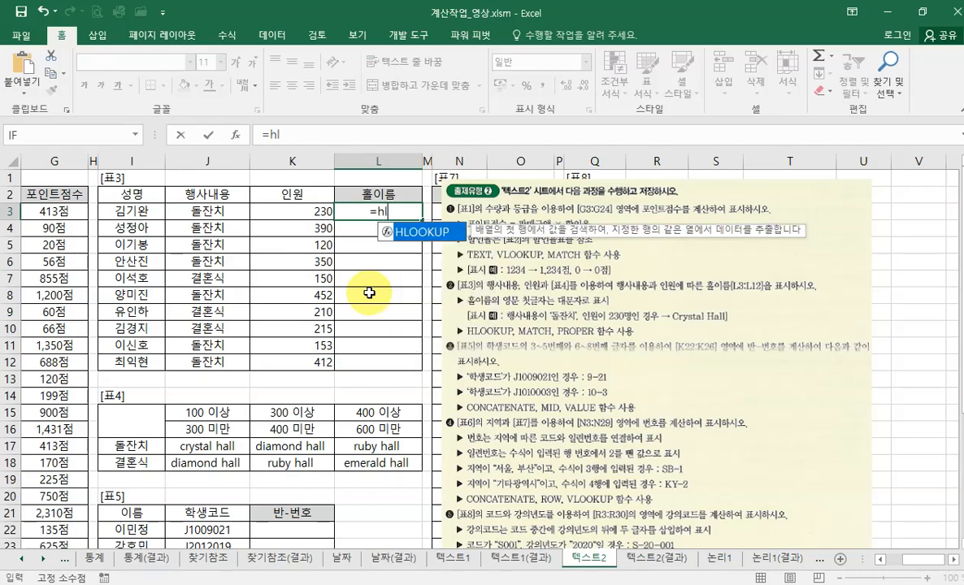
pyautogui.doubleClick(420, 234)
pyautogui.click(235, 135)
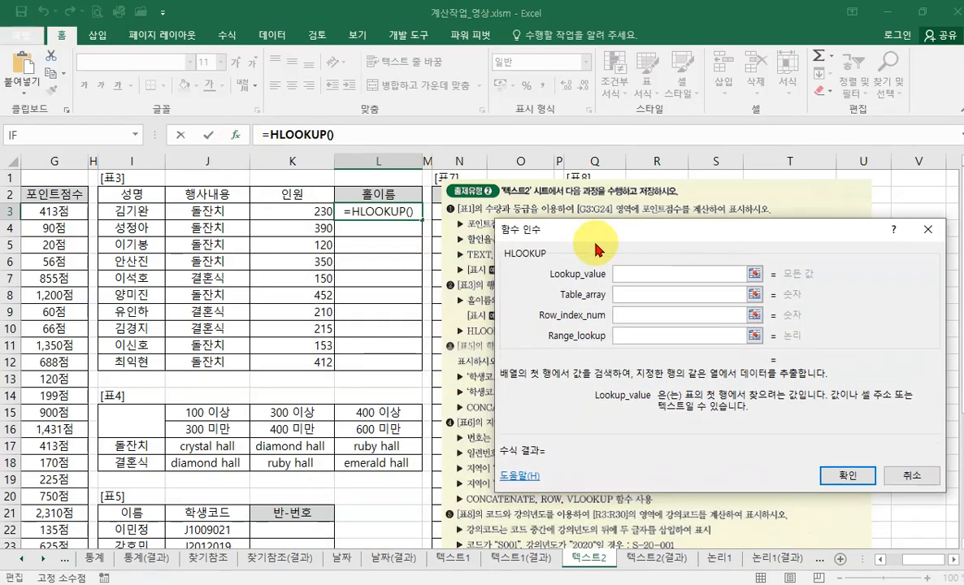
# - Set the HLOOKUP lookup value to K3 and its table array to the absolute range $J$15:$L$18
pyautogui.moveTo(596, 248); pyautogui.dragTo(537, 241)
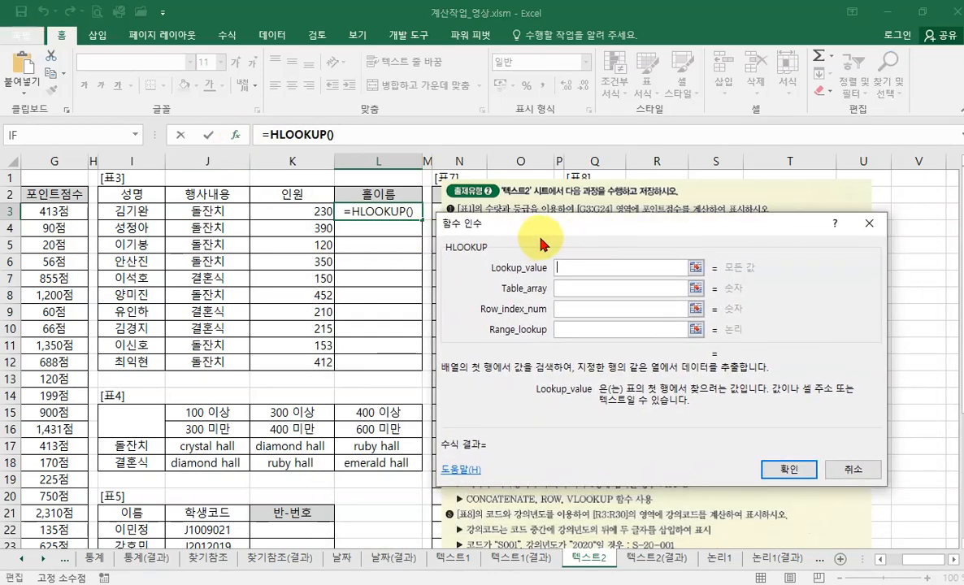
pyautogui.click(316, 212)
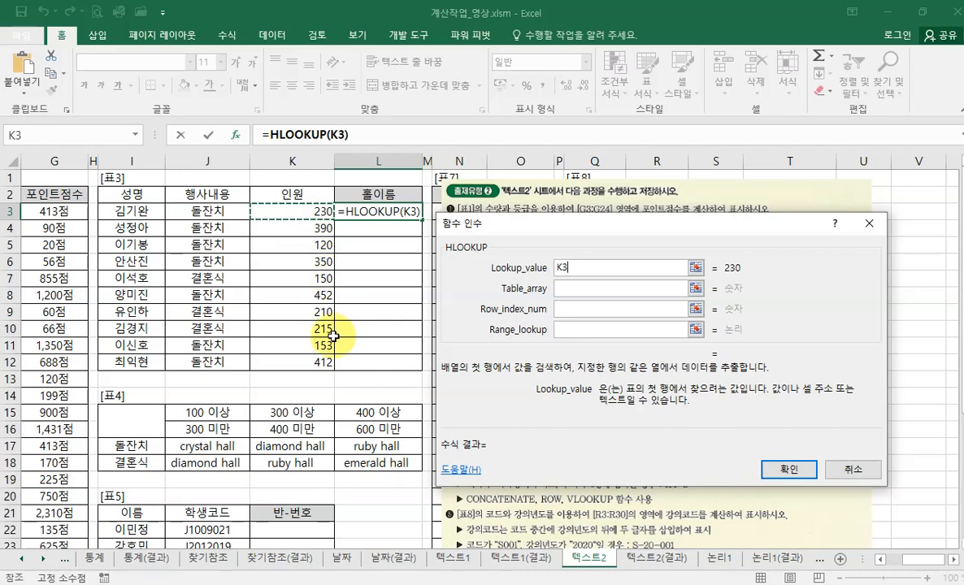
pyautogui.click(566, 289)
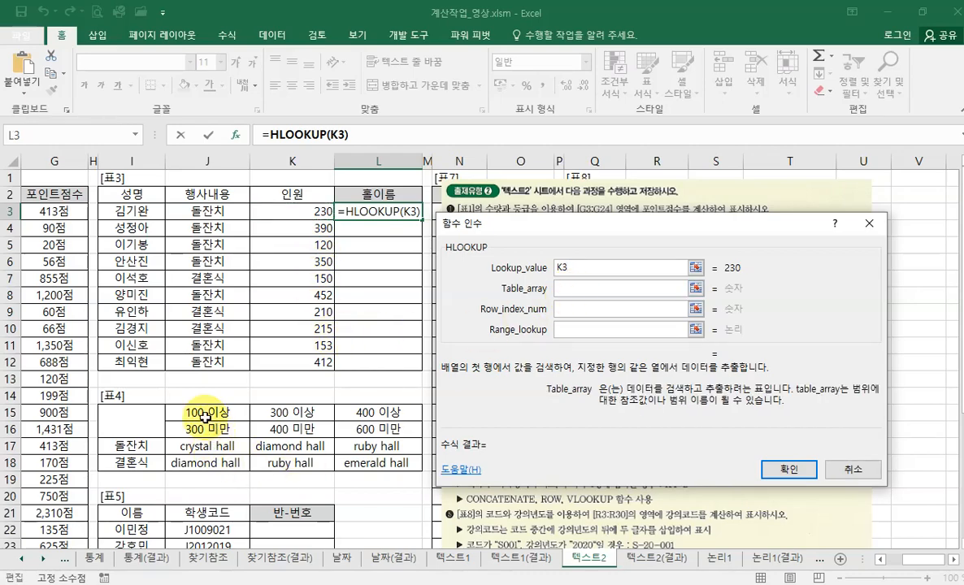
pyautogui.moveTo(196, 412); pyautogui.dragTo(378, 463)
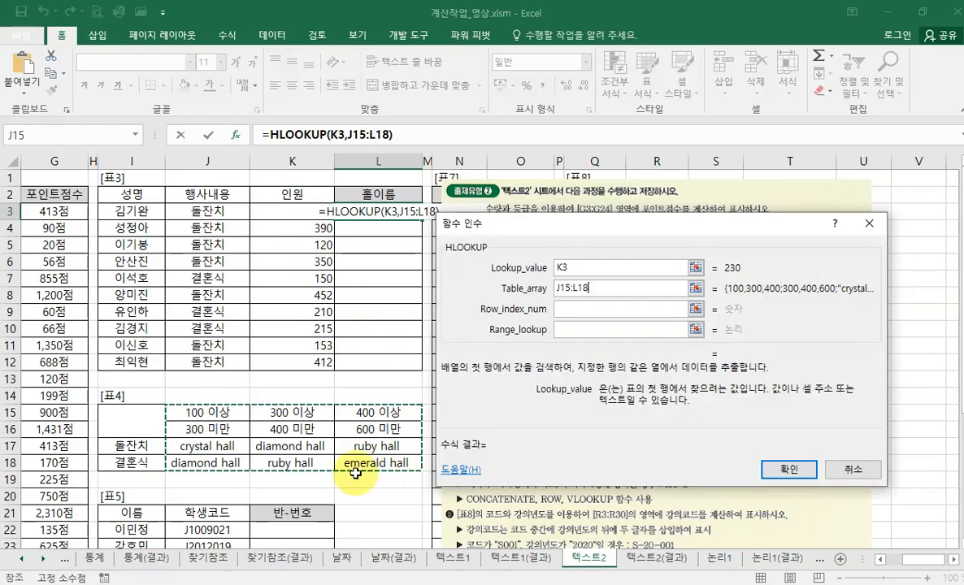
pyautogui.press('F4')
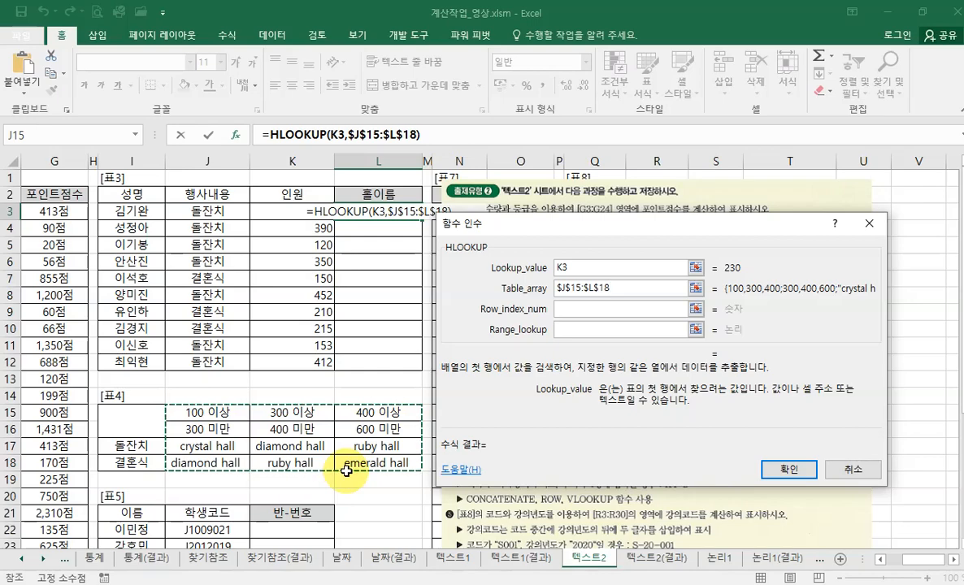
# - Nest a MATCH function as the HLOOKUP row index, looking up J3 in $I$17:$I$18 with match type 0
pyautogui.click(587, 306)
pyautogui.write('m')
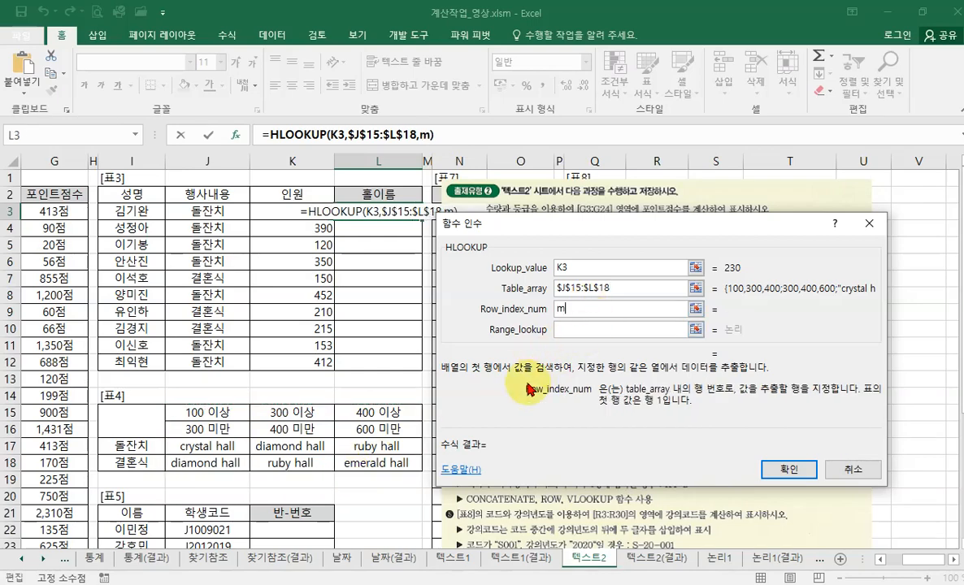
pyautogui.write('atch()')
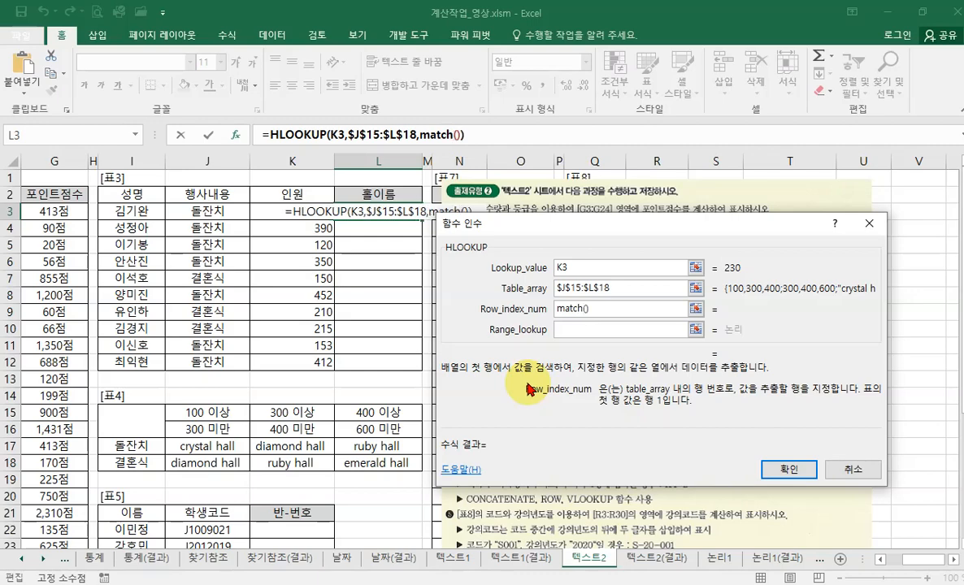
pyautogui.click(418, 134)
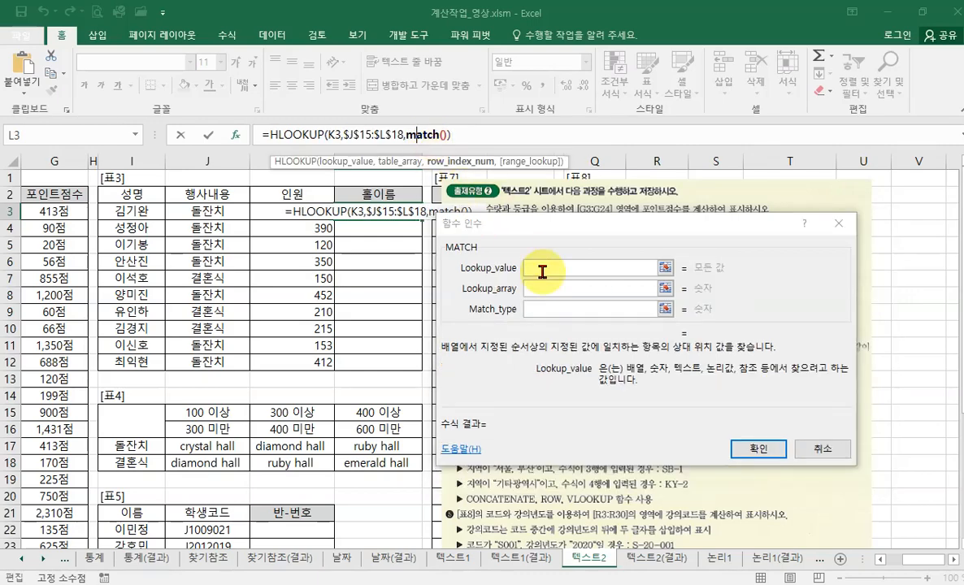
pyautogui.click(215, 211)
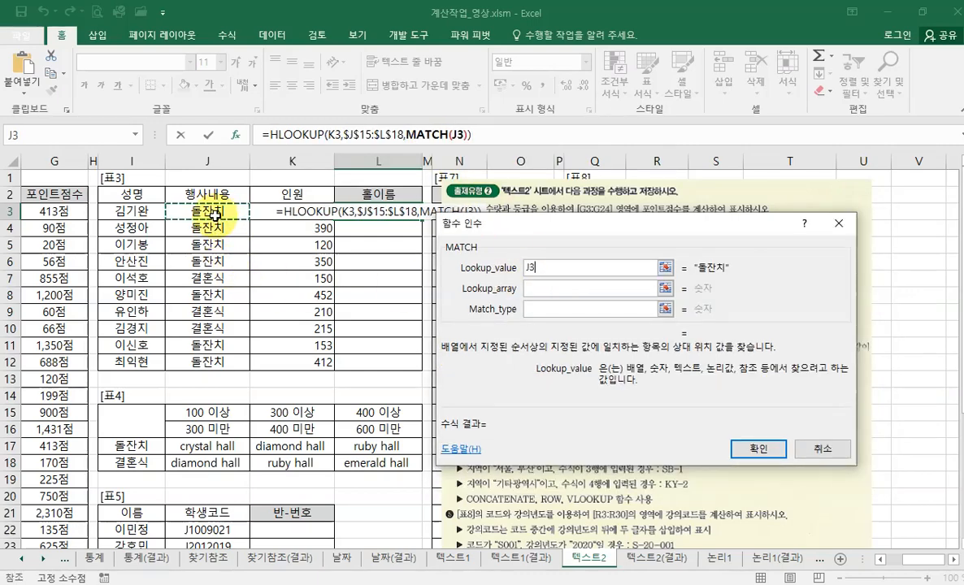
pyautogui.click(528, 288)
pyautogui.click(150, 445)
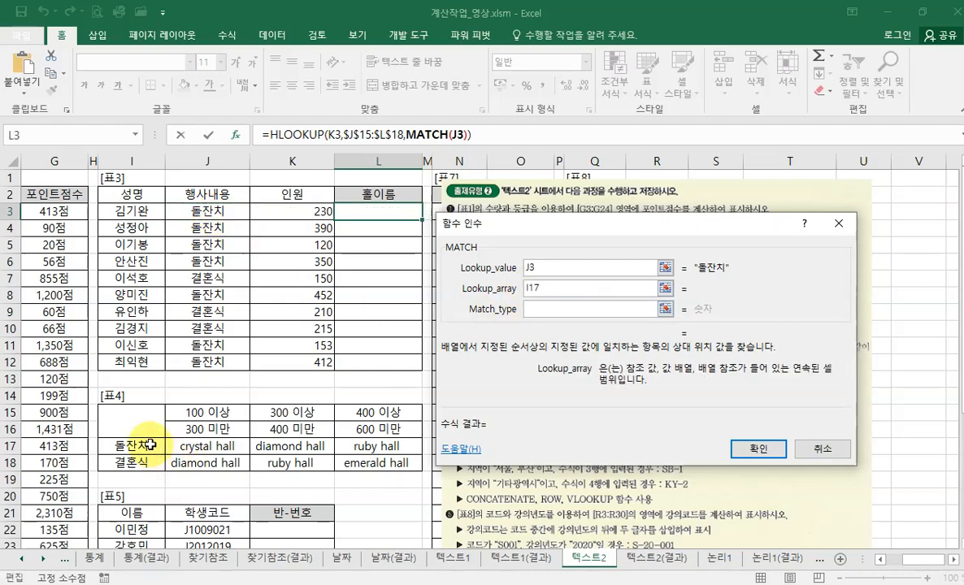
pyautogui.moveTo(151, 445); pyautogui.dragTo(153, 462)
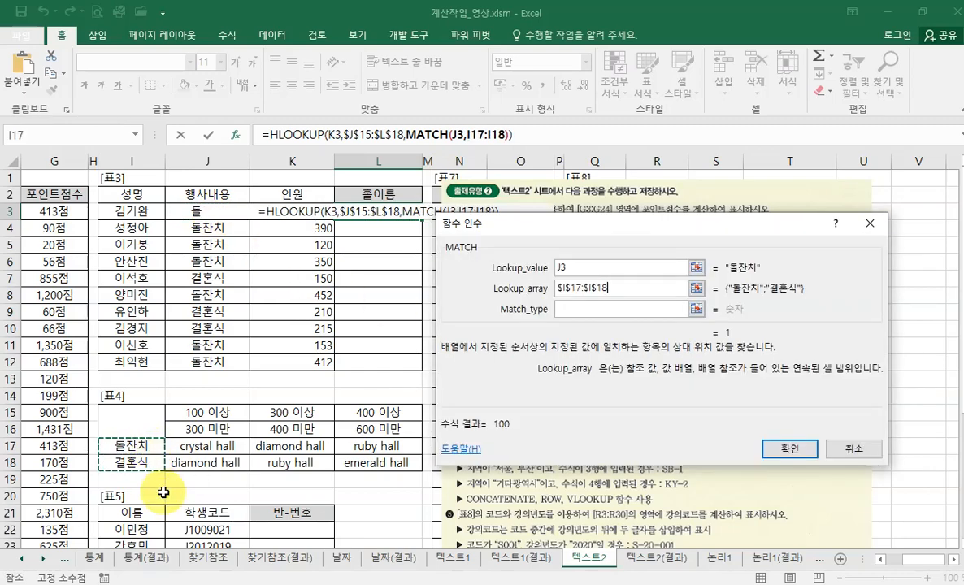
pyautogui.click(583, 310)
pyautogui.write('0')
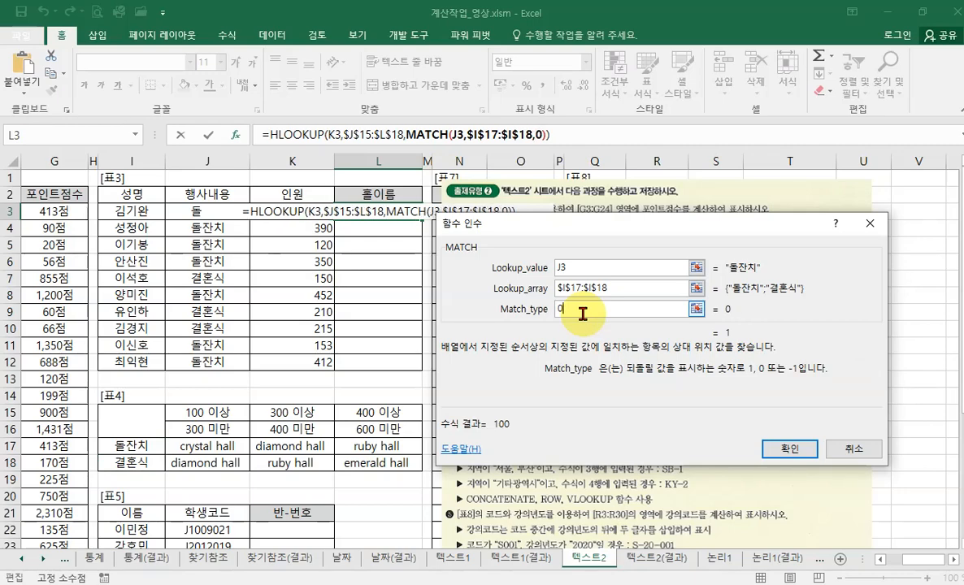
# - Add 2 to the MATCH row index, complete the HLOOKUP formula in L3 and fill it down to L12
pyautogui.click(309, 138)
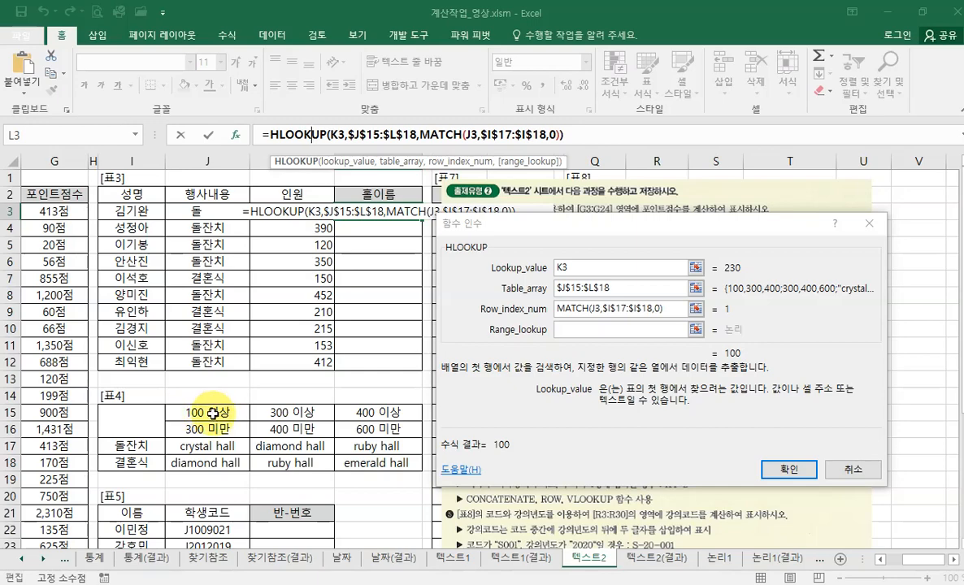
pyautogui.click(674, 309)
pyautogui.write('+2')
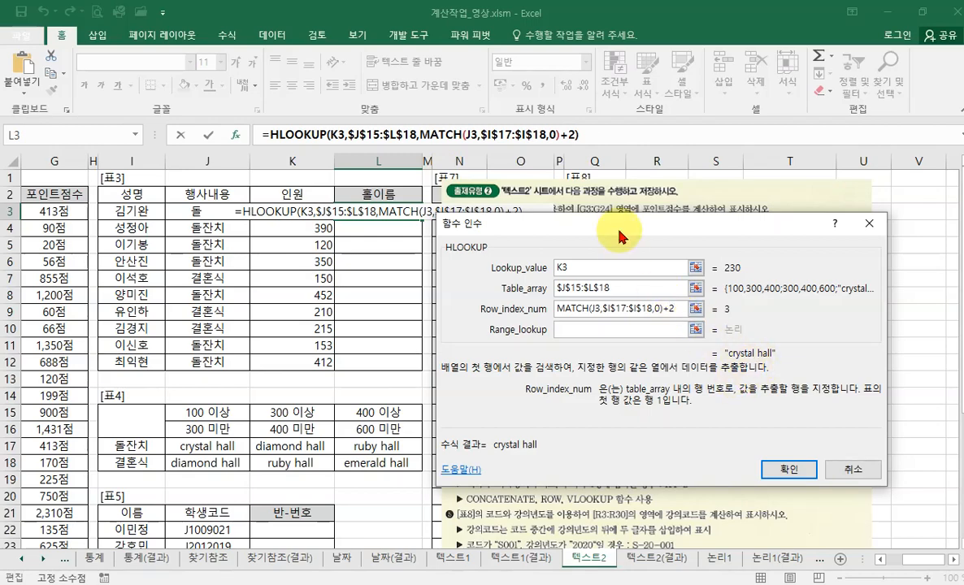
pyautogui.moveTo(575, 221); pyautogui.dragTo(576, 243)
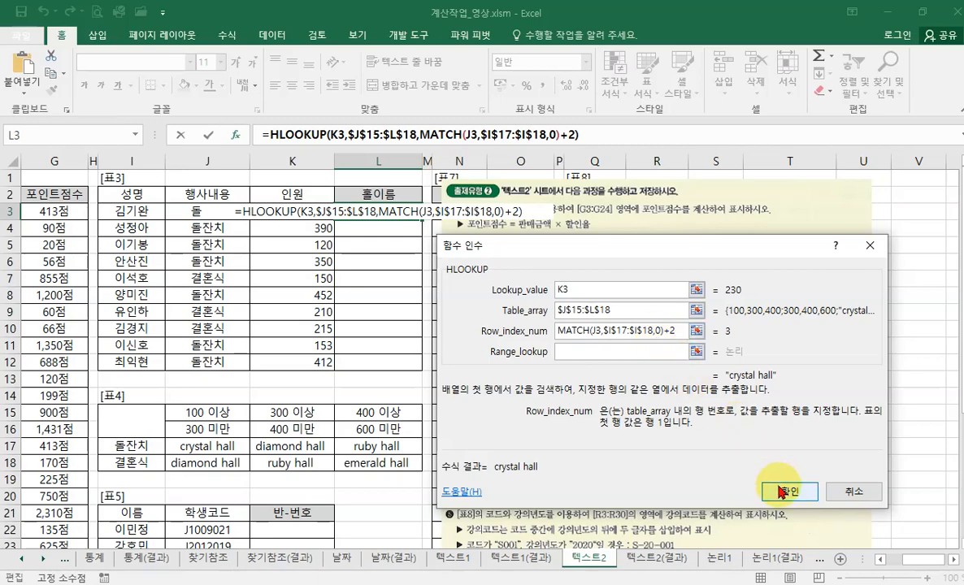
pyautogui.click(786, 492)
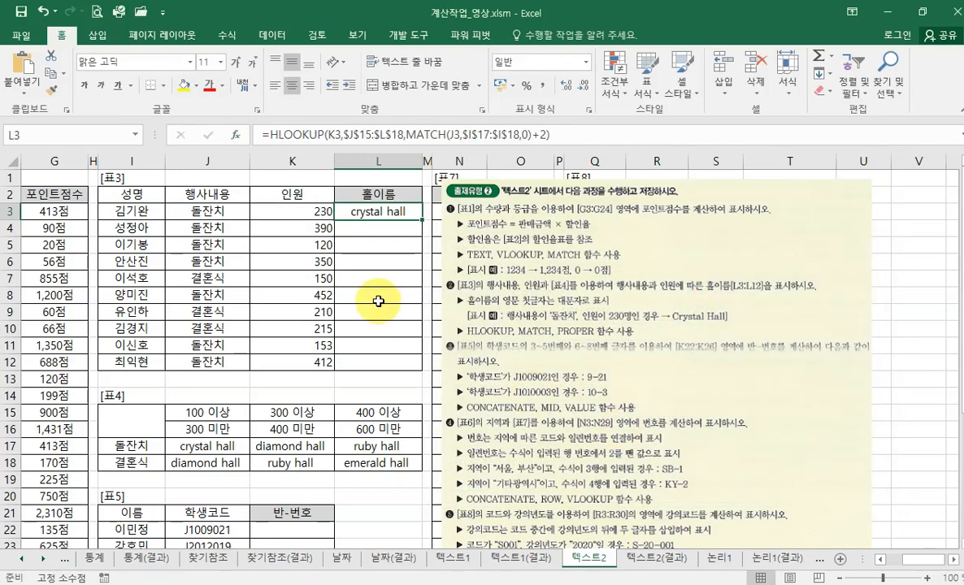
pyautogui.doubleClick(416, 220)
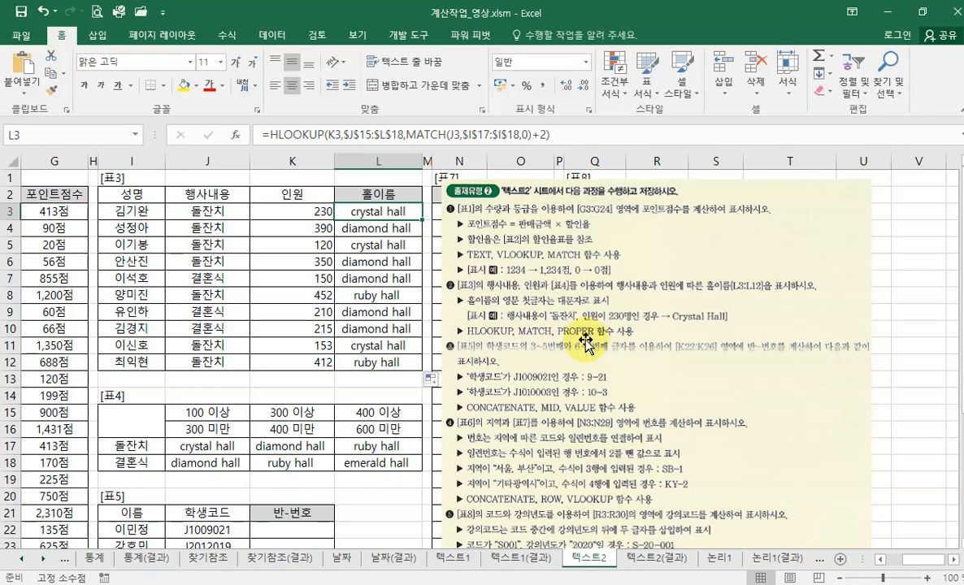
# - Wrap the HLOOKUP formula in L3 in PROPER and fill the revised formula down to L12
pyautogui.click(252, 127)
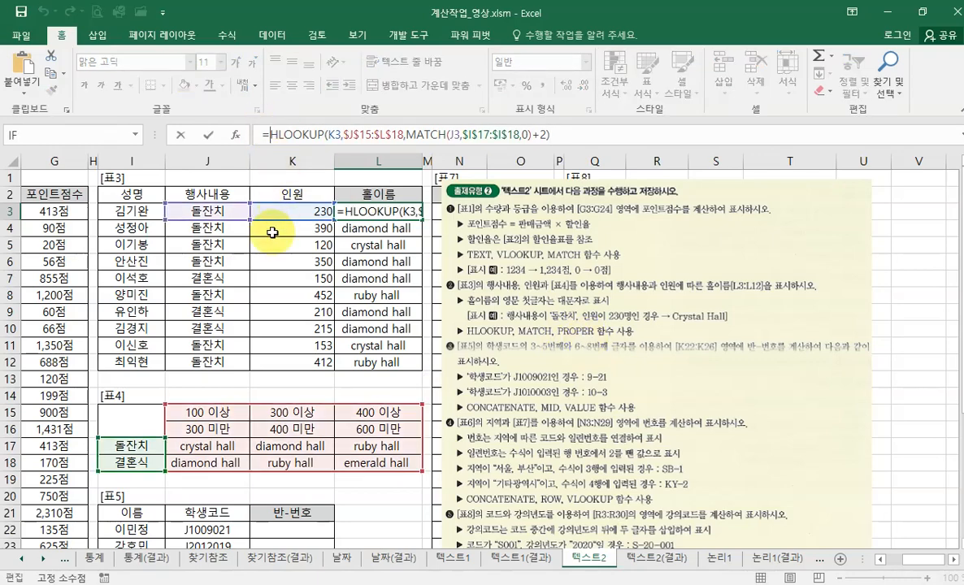
pyautogui.write('pro')
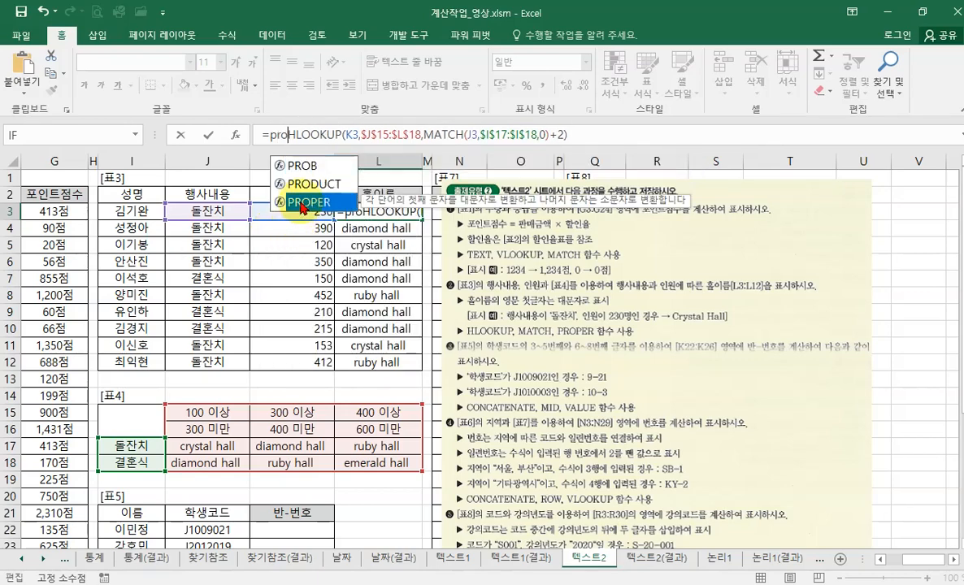
pyautogui.doubleClick(301, 203)
pyautogui.click(236, 140)
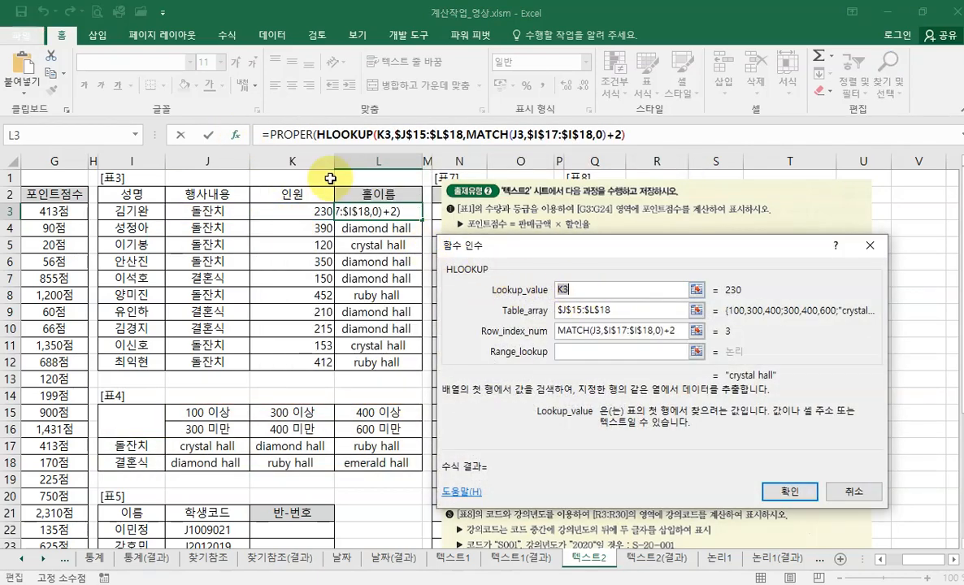
pyautogui.click(289, 134)
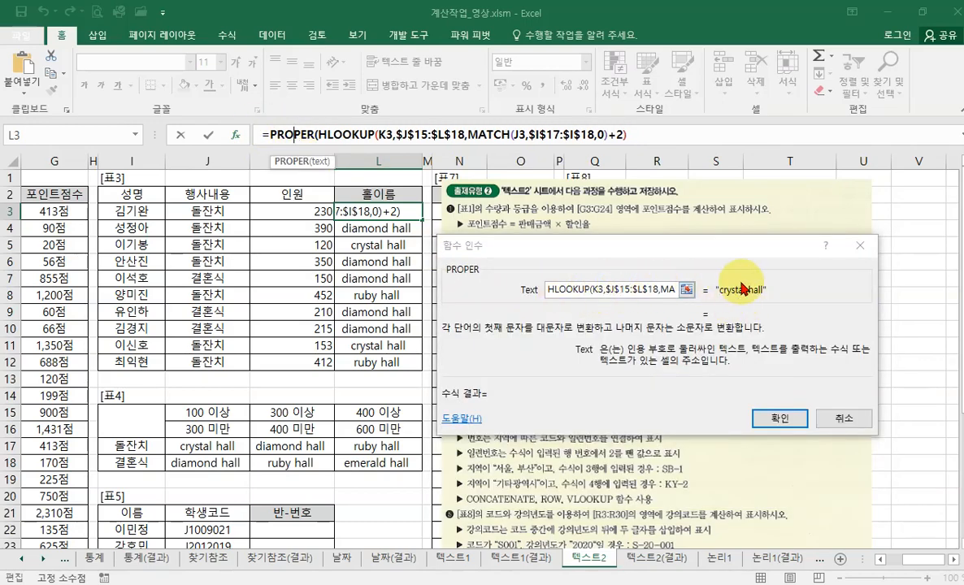
pyautogui.click(772, 419)
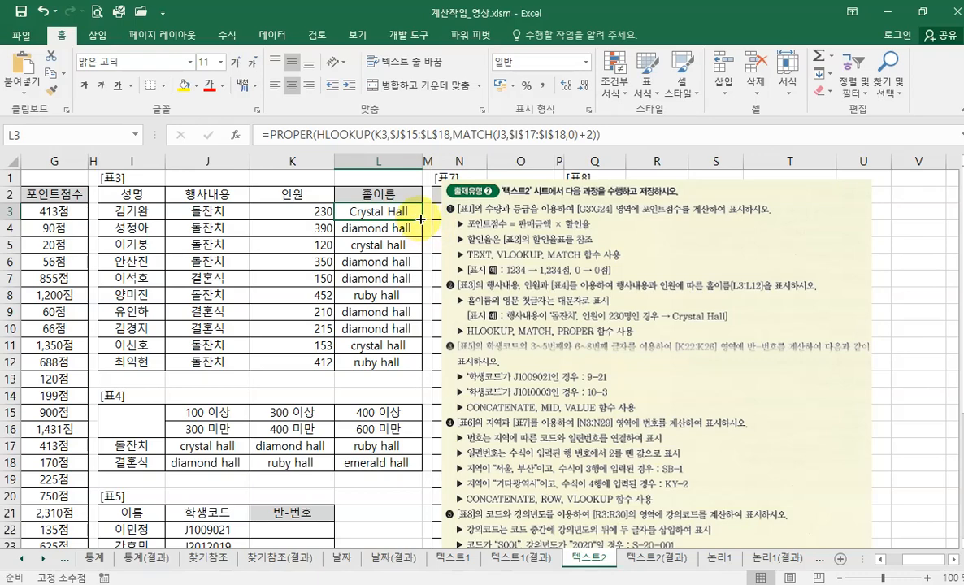
pyautogui.moveTo(420, 219); pyautogui.dragTo(421, 368)
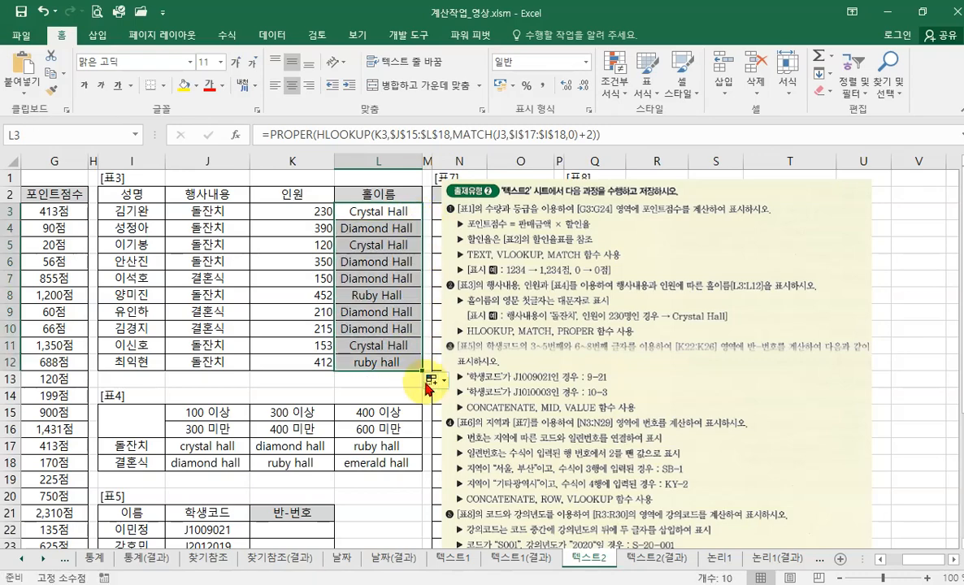
pyautogui.click(368, 210)
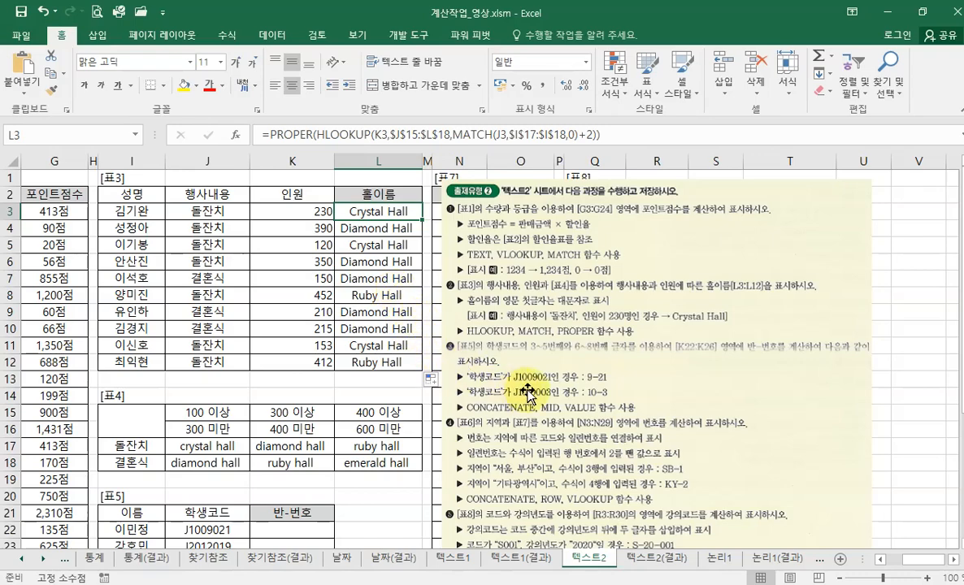
# - Move the instruction picture next to [표5] and select the first 반-번호 cell, K22
pyautogui.moveTo(533, 390); pyautogui.dragTo(595, 387)
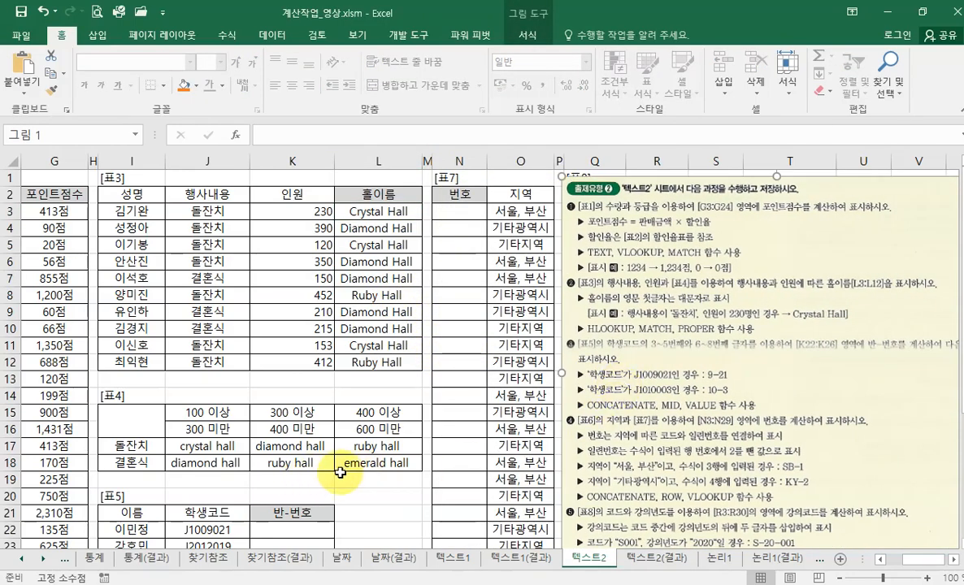
pyautogui.scroll(-2, 327, 473)
pyautogui.scroll(-2, 325, 471)
pyautogui.moveTo(646, 409); pyautogui.dragTo(473, 460)
pyautogui.scroll(-2, 327, 420)
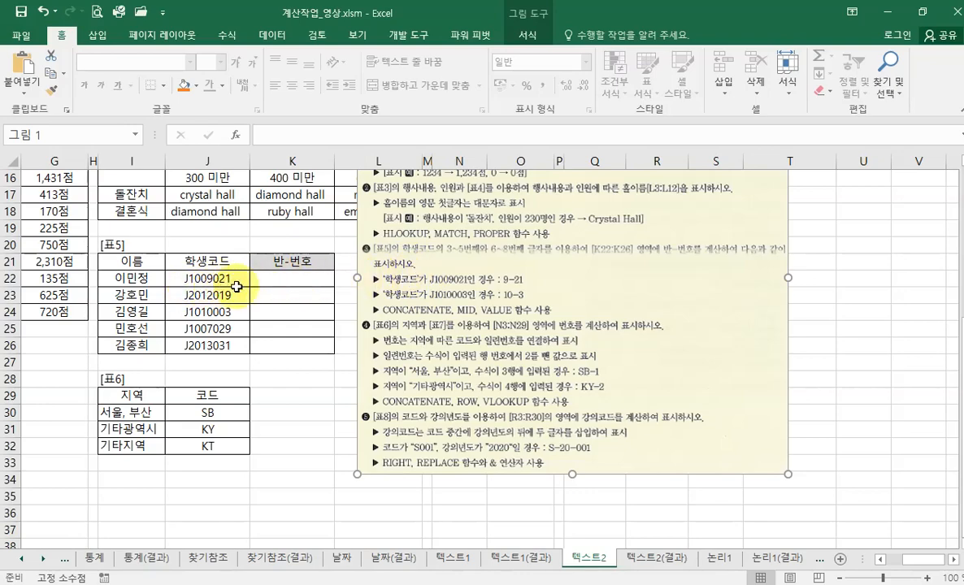
pyautogui.click(294, 276)
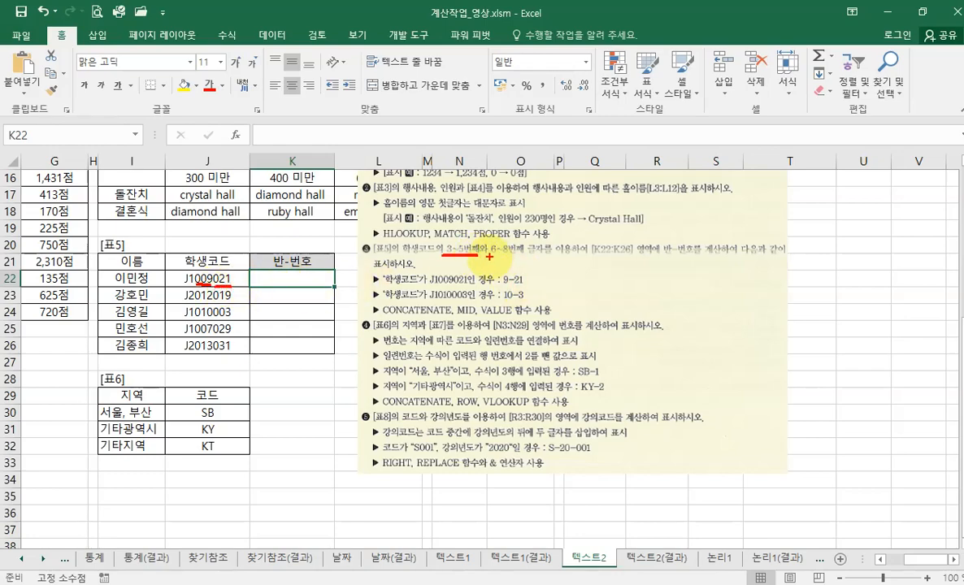
# - Examine which 학생코드 characters make up the 반-번호, the example formats, and the functions the instructions require
pyautogui.moveTo(491, 257); pyautogui.dragTo(530, 257)
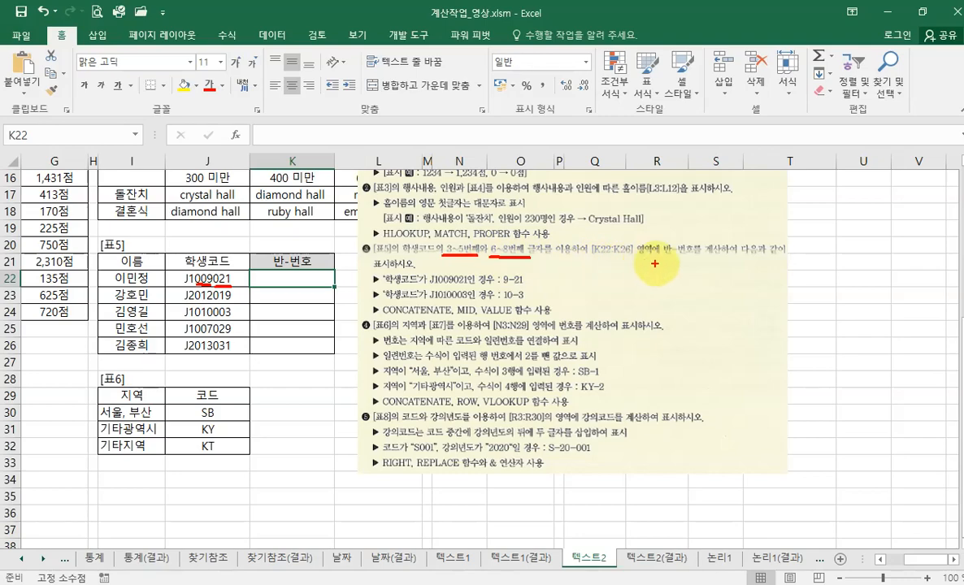
pyautogui.moveTo(674, 236); pyautogui.dragTo(679, 260)
pyautogui.moveTo(692, 261)
pyautogui.mouseDown()
pyautogui.moveTo(690, 248)
pyautogui.moveTo(796, 263)
pyautogui.mouseUp()
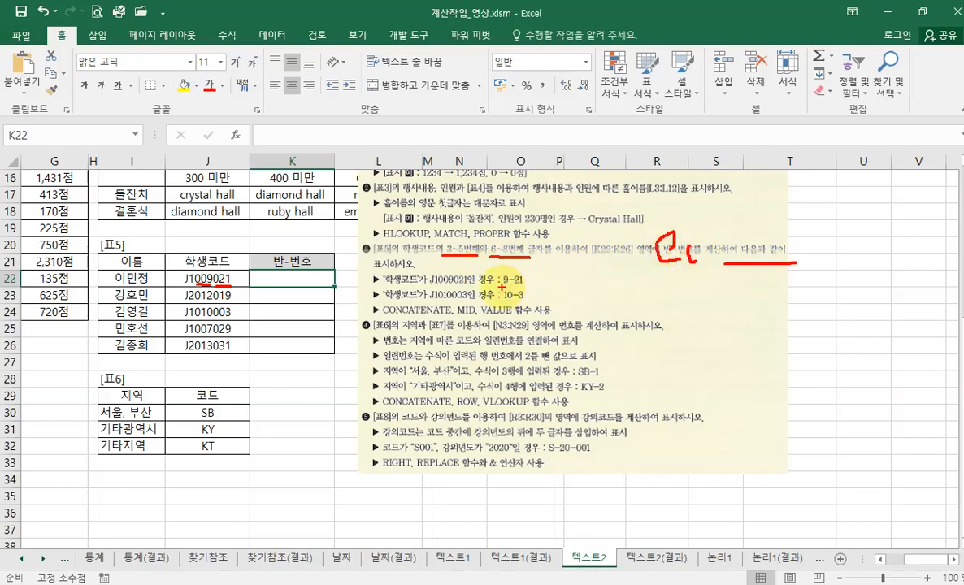
pyautogui.moveTo(513, 287); pyautogui.dragTo(530, 286)
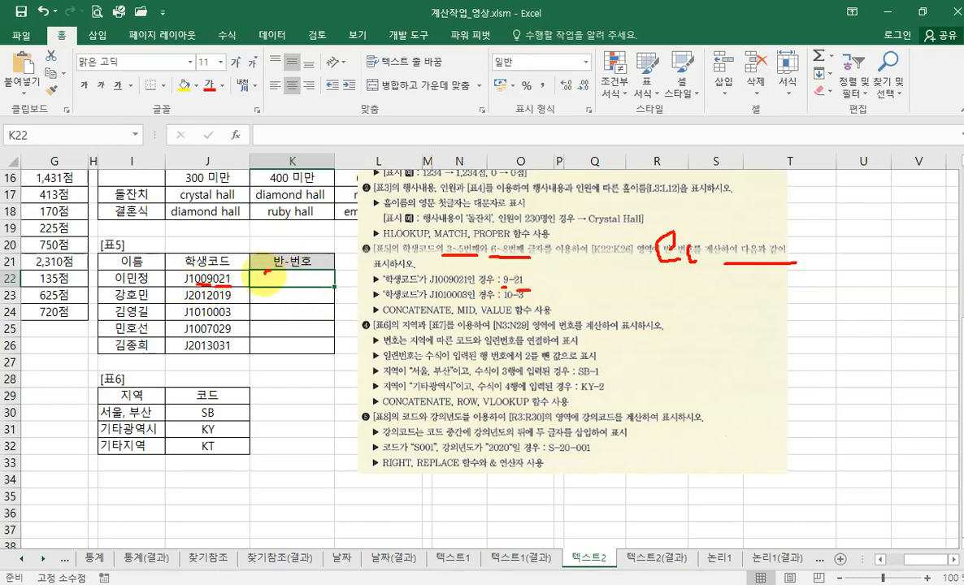
pyautogui.moveTo(258, 275)
pyautogui.mouseDown()
pyautogui.moveTo(286, 276)
pyautogui.moveTo(283, 262)
pyautogui.moveTo(301, 280)
pyautogui.moveTo(313, 272)
pyautogui.moveTo(358, 285)
pyautogui.mouseUp()
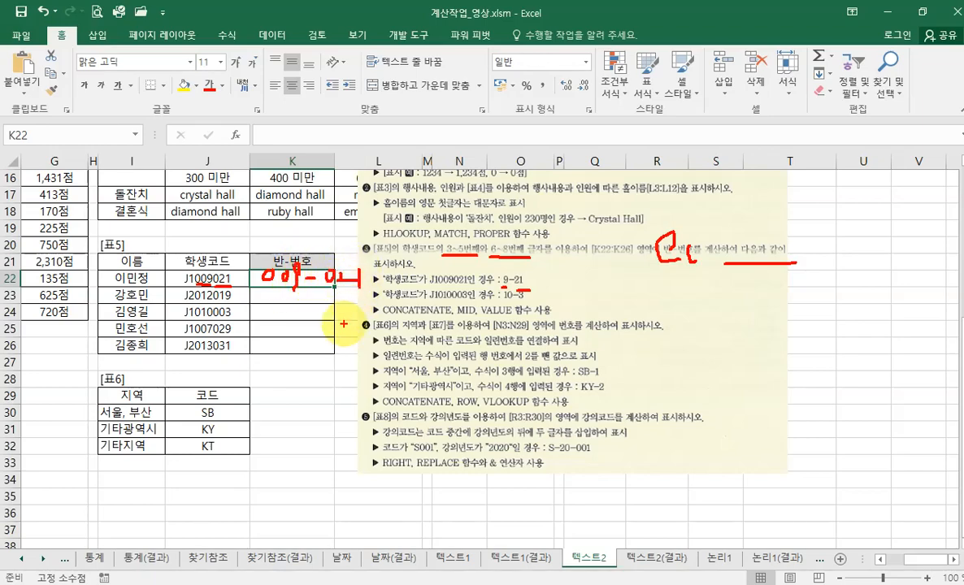
pyautogui.click(307, 282)
pyautogui.moveTo(385, 317); pyautogui.dragTo(445, 319)
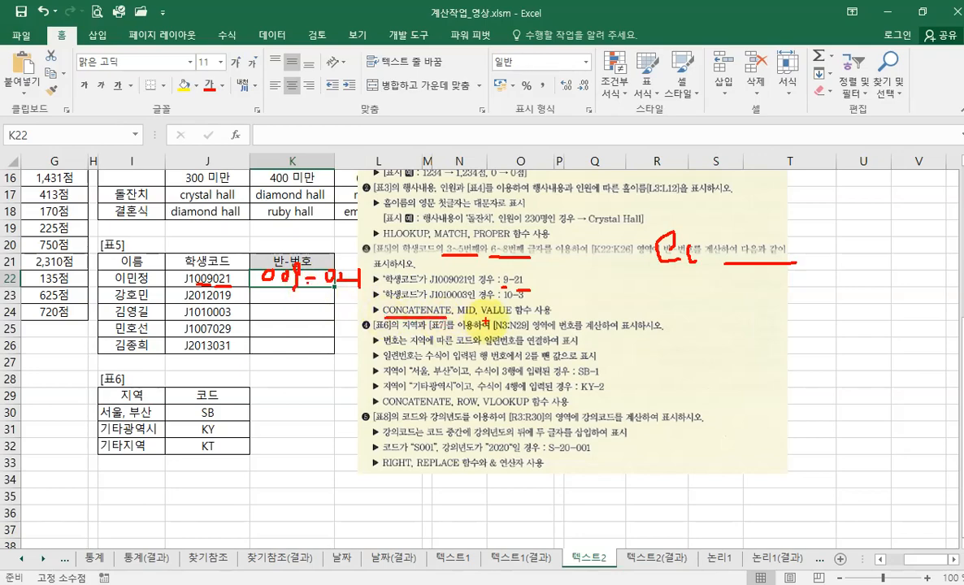
pyautogui.moveTo(481, 319); pyautogui.dragTo(512, 319)
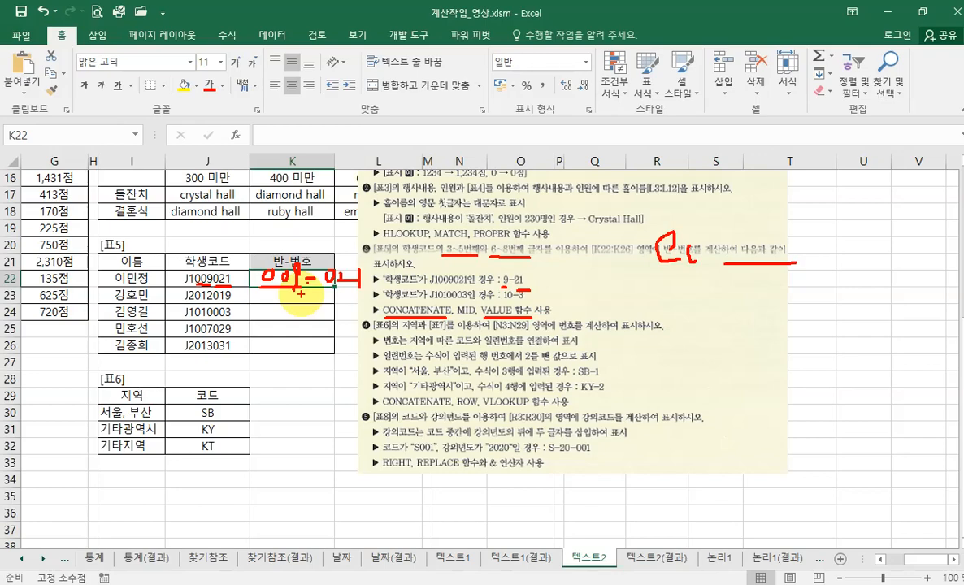
pyautogui.press('Escape')
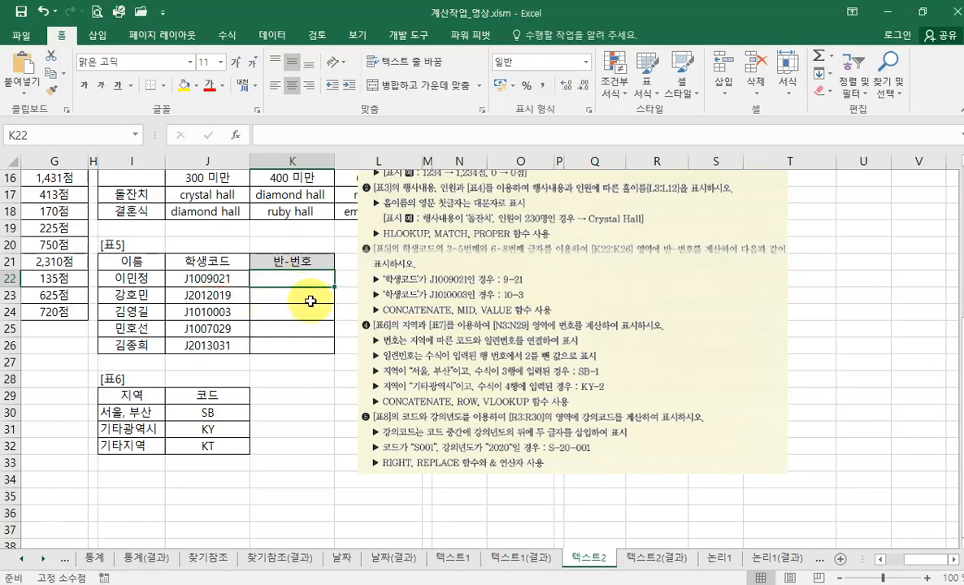
# - Start a CONCATENATE formula in K22 that joins 009, "-" and 021 as its three text arguments
pyautogui.write('=con')
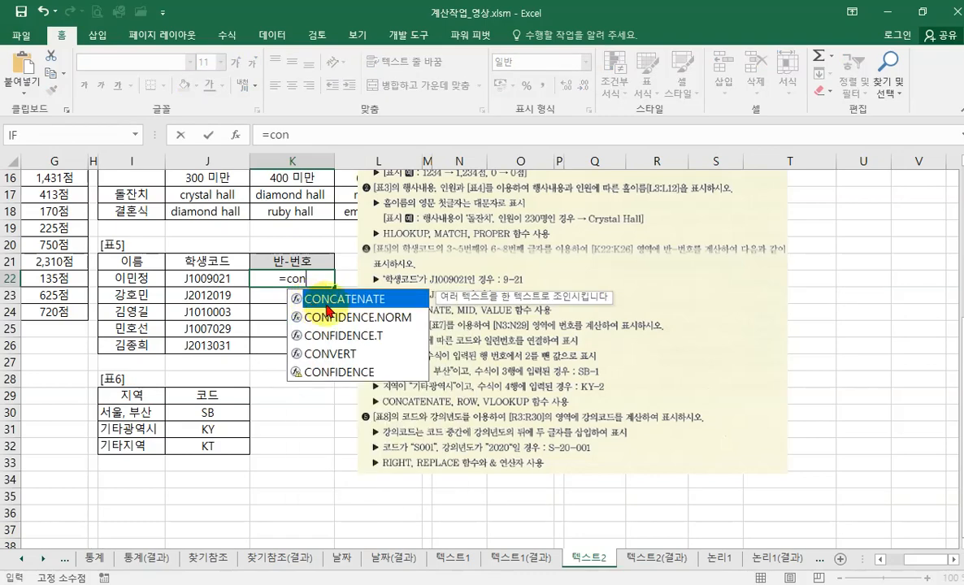
pyautogui.doubleClick(325, 299)
pyautogui.click(234, 135)
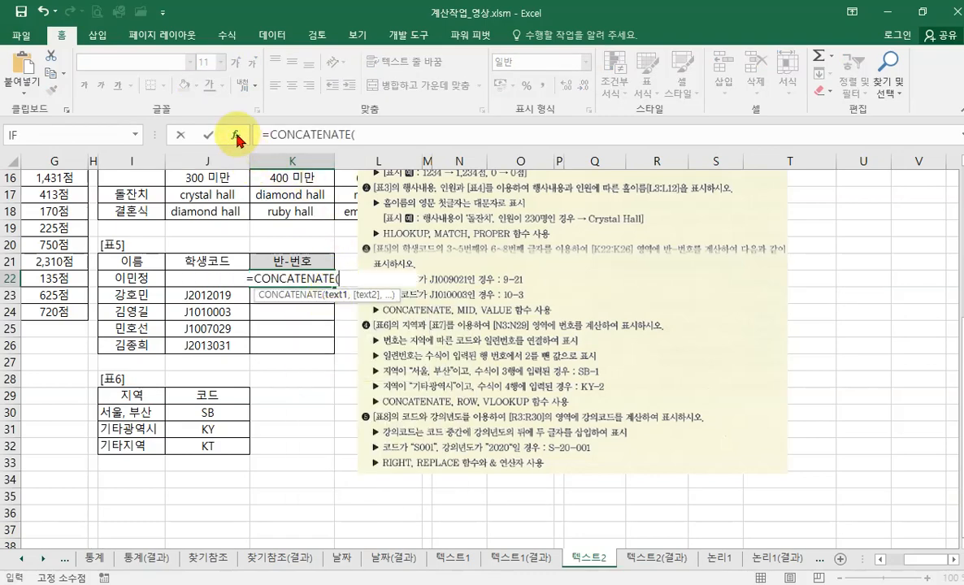
pyautogui.moveTo(546, 218); pyautogui.dragTo(215, 269)
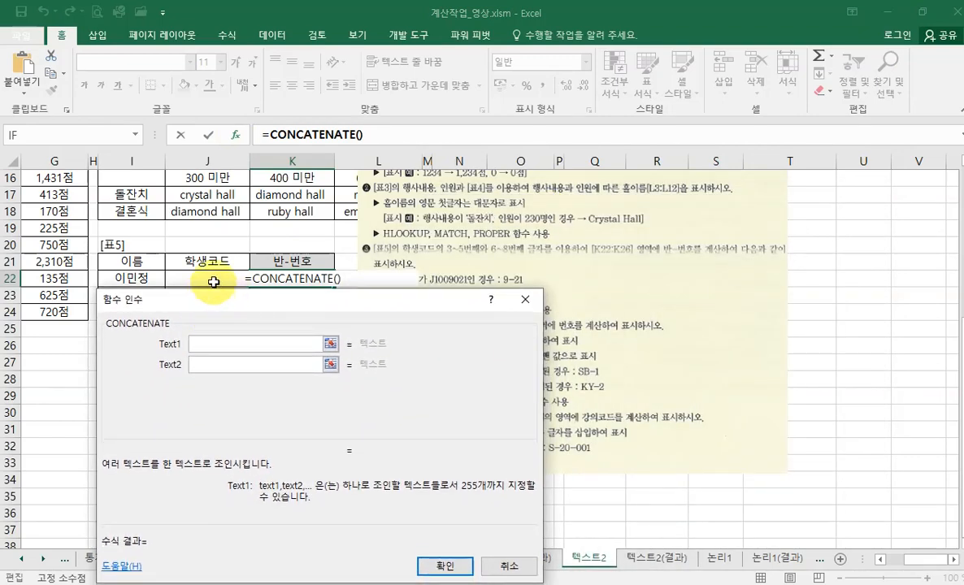
pyautogui.moveTo(244, 298); pyautogui.dragTo(248, 305)
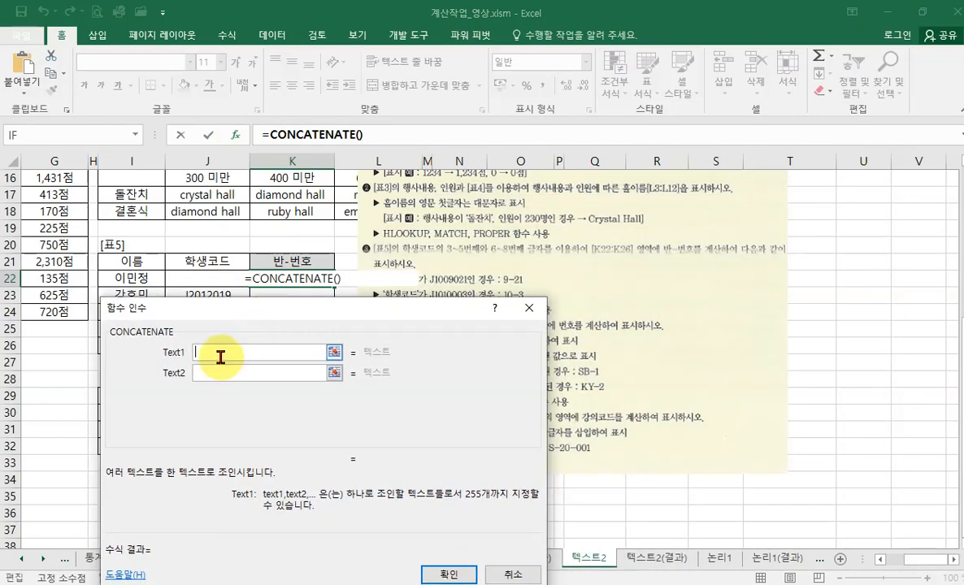
pyautogui.write('009')
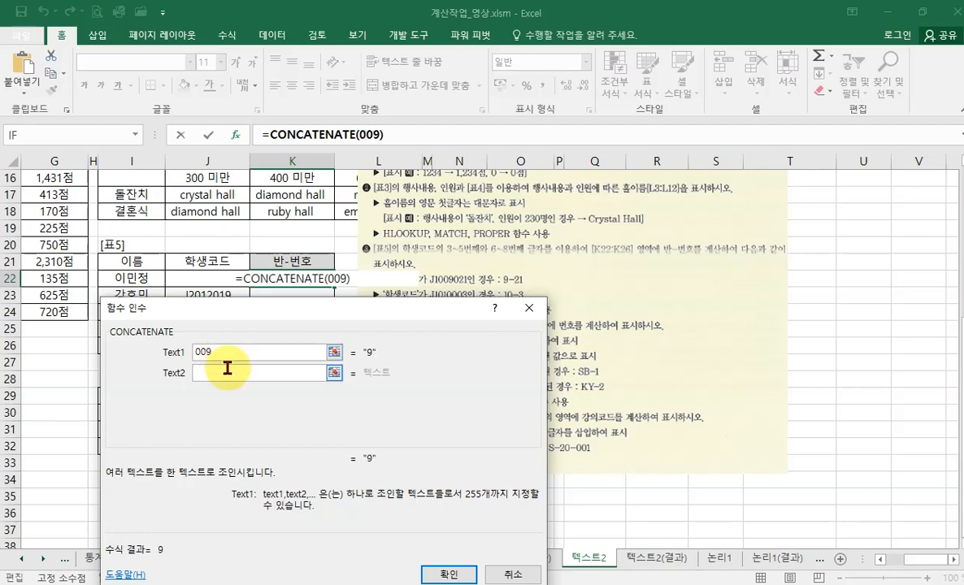
pyautogui.click(231, 371)
pyautogui.write('-')
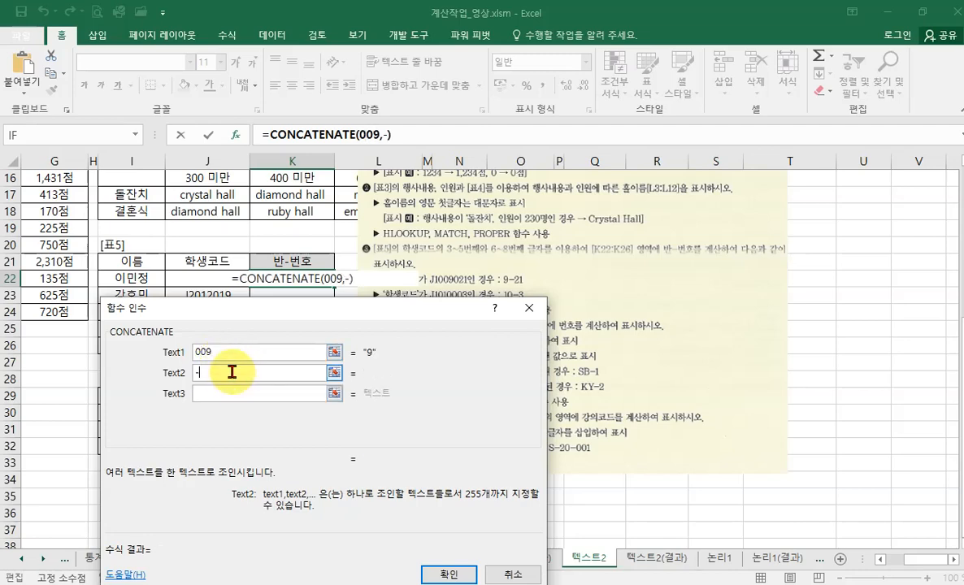
pyautogui.click(233, 394)
pyautogui.write('021')
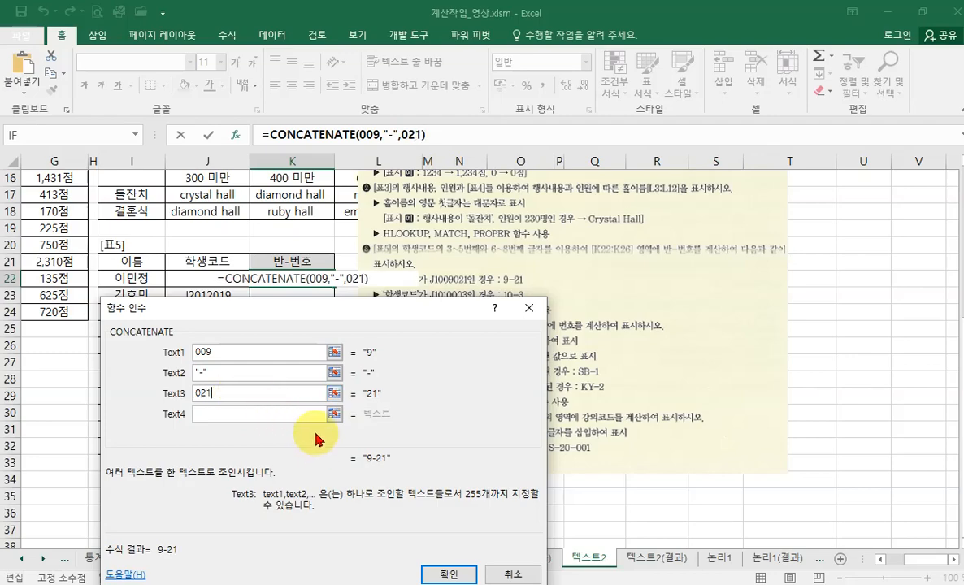
# - Examine how the three CONCATENATE arguments combine in the result preview and compare it with the required 반-번호 format
pyautogui.hotkey('ctrl', '1')
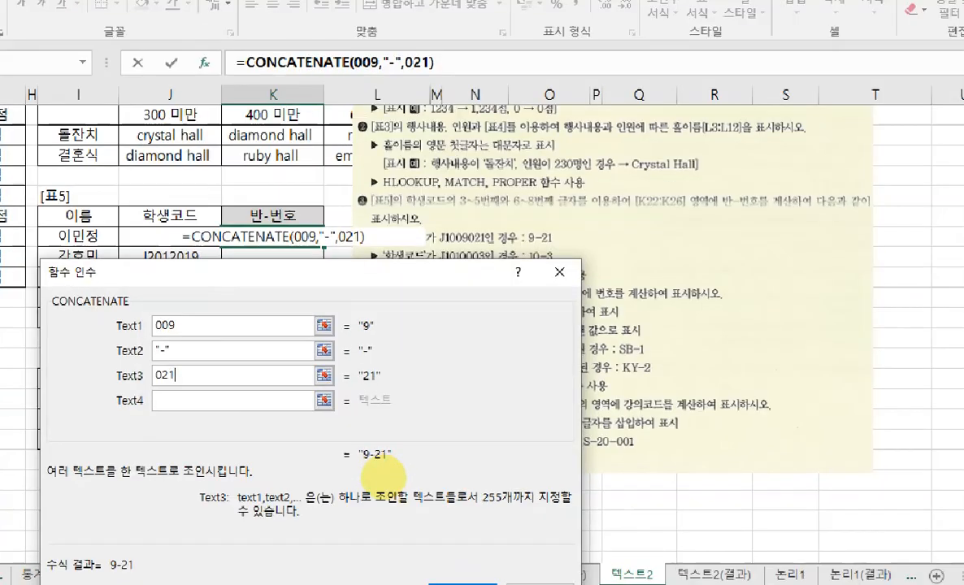
pyautogui.click(395, 473)
pyautogui.moveTo(397, 473)
pyautogui.mouseDown()
pyautogui.moveTo(415, 467)
pyautogui.moveTo(368, 480)
pyautogui.mouseUp()
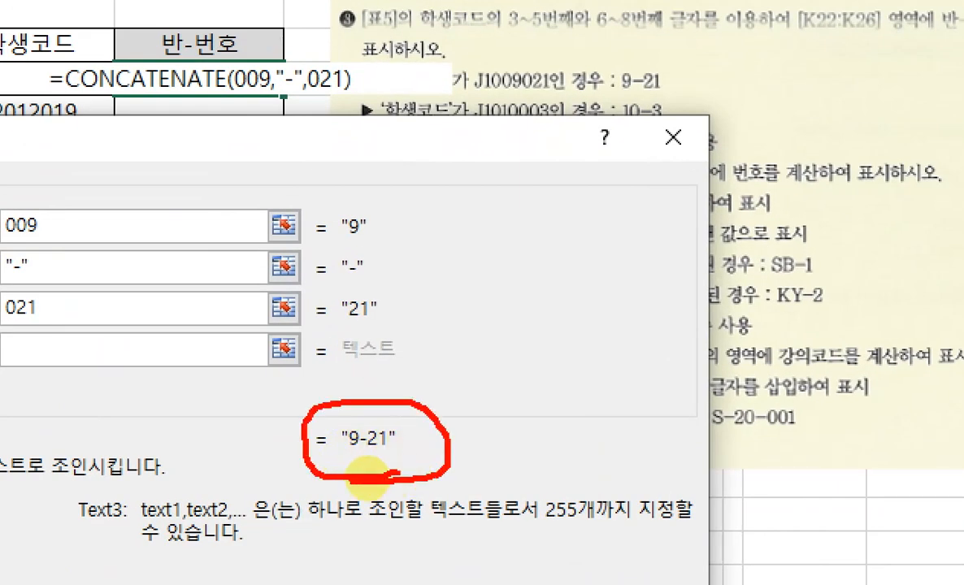
pyautogui.press('Escape')
pyautogui.hotkey('ctrl', '1')
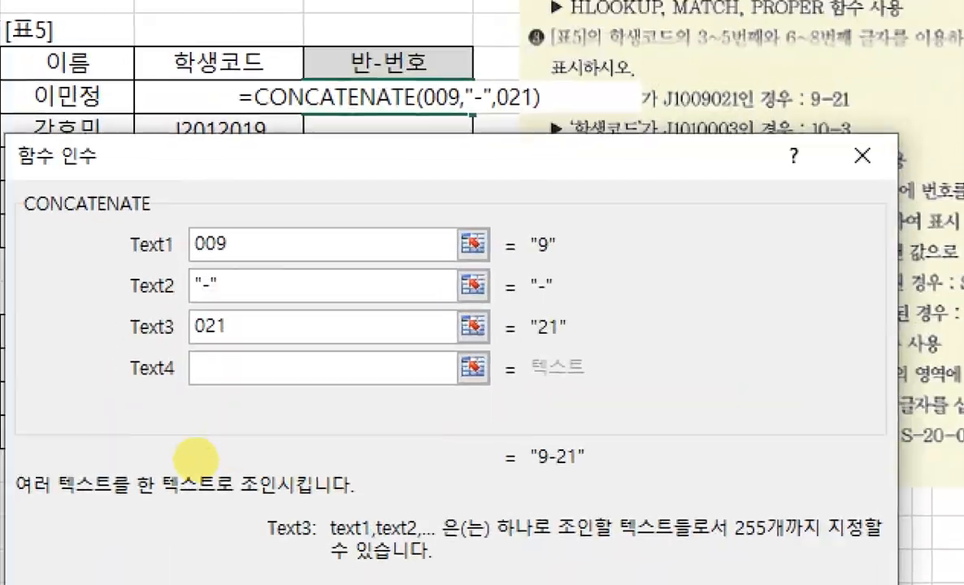
pyautogui.click(195, 459)
pyautogui.moveTo(10, 220); pyautogui.dragTo(282, 226)
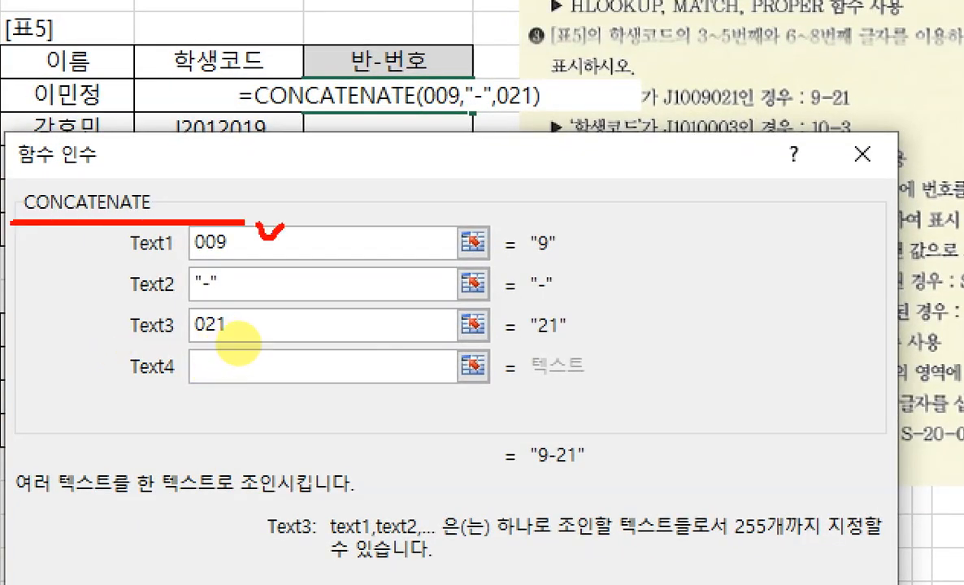
pyautogui.moveTo(278, 278)
pyautogui.mouseDown()
pyautogui.moveTo(282, 289)
pyautogui.moveTo(299, 277)
pyautogui.mouseUp()
pyautogui.moveTo(268, 314); pyautogui.dragTo(307, 307)
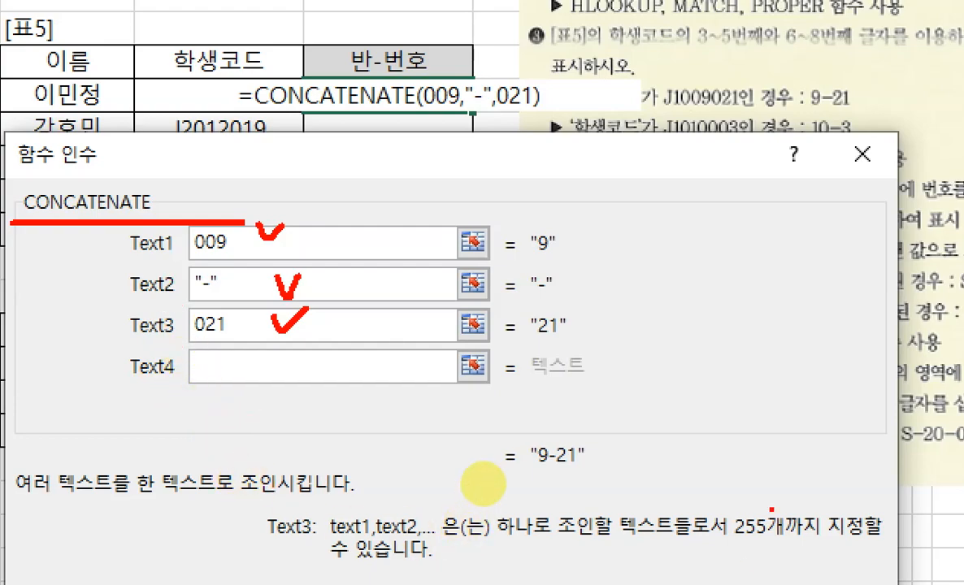
pyautogui.moveTo(606, 465)
pyautogui.mouseDown()
pyautogui.moveTo(592, 482)
pyautogui.moveTo(608, 464)
pyautogui.mouseUp()
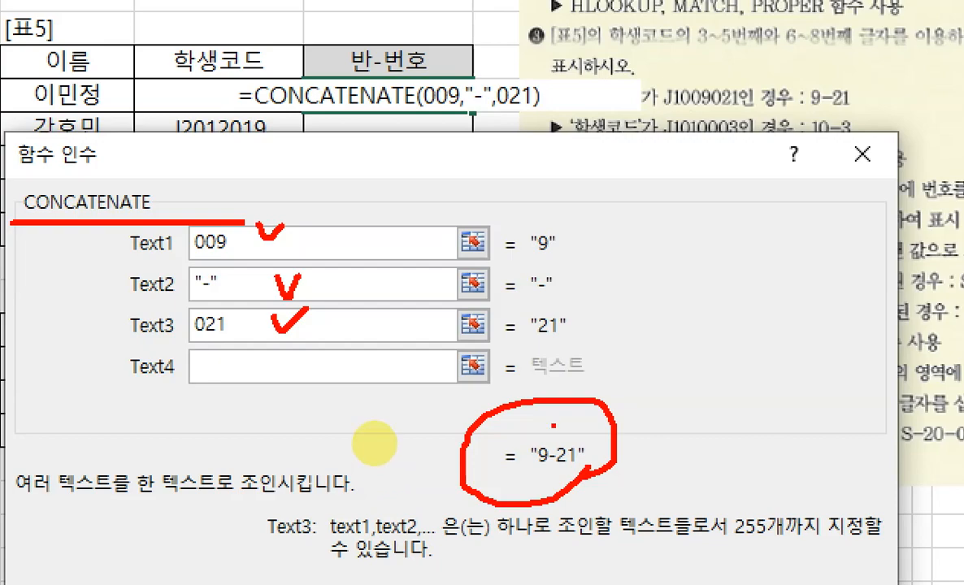
pyautogui.moveTo(32, 170)
pyautogui.mouseDown()
pyautogui.moveTo(55, 192)
pyautogui.moveTo(89, 157)
pyautogui.mouseUp()
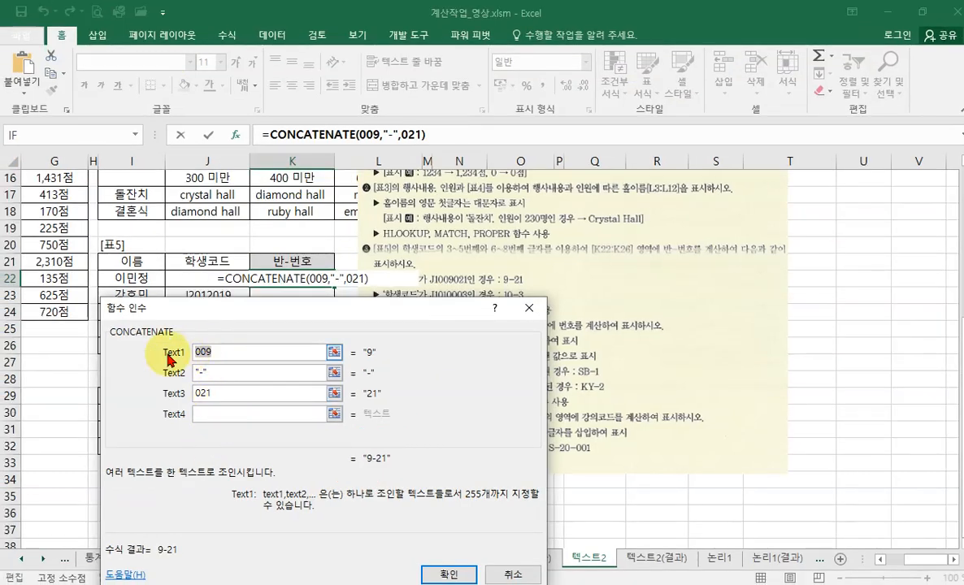
# - Replace the first CONCATENATE argument, 009, with MID(J22,3,3) to extract the class part of the 학생코드
pyautogui.moveTo(351, 317); pyautogui.dragTo(364, 348)
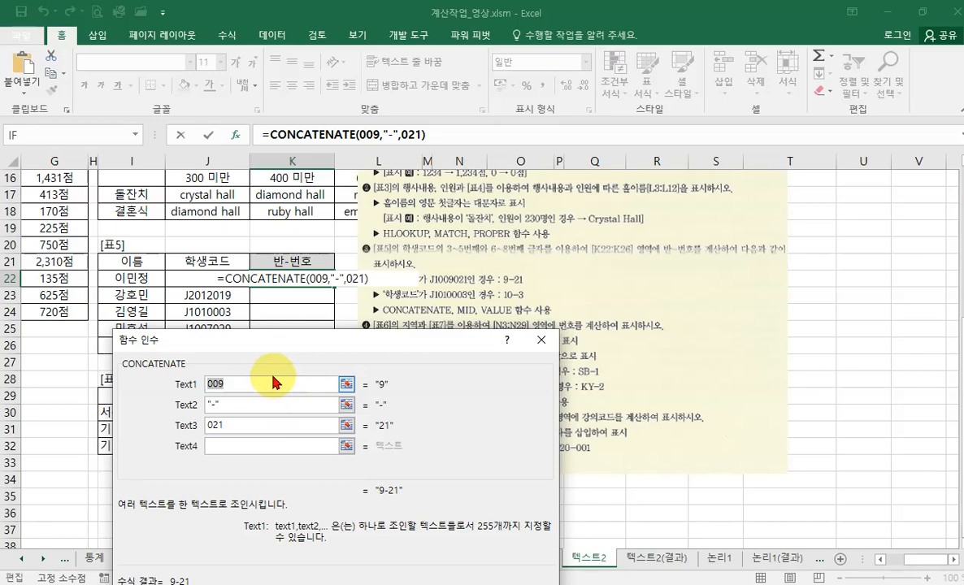
pyautogui.write('mid()')
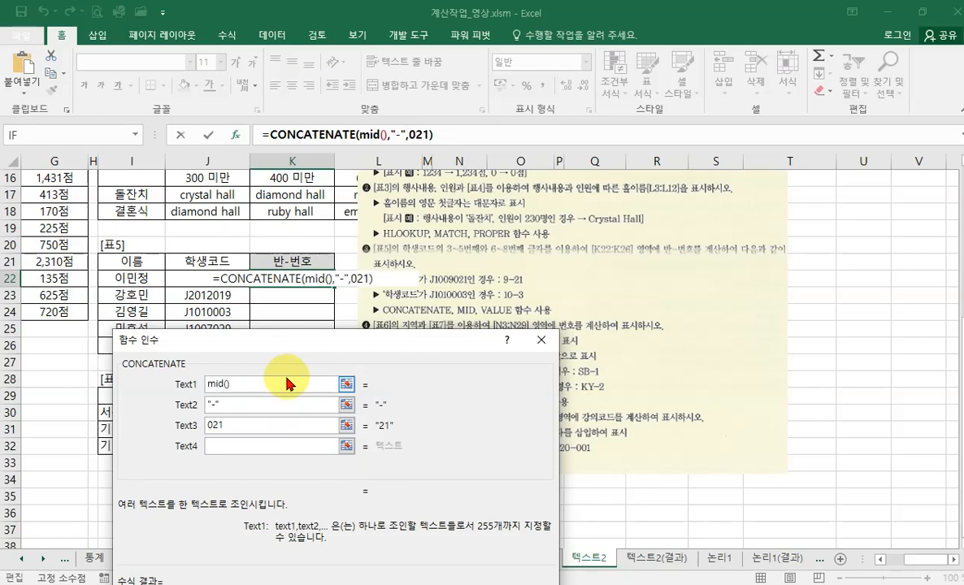
pyautogui.click(355, 134)
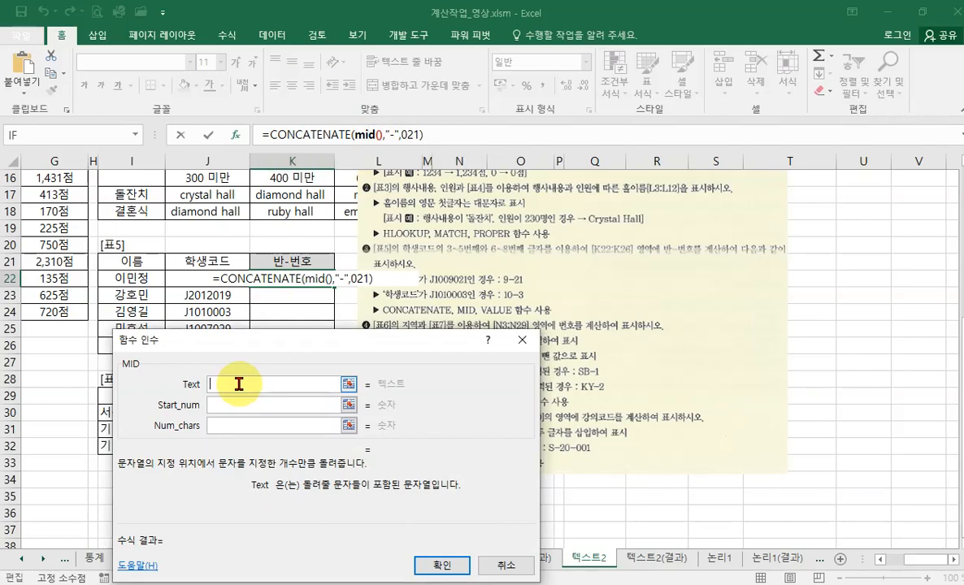
pyautogui.click(195, 276)
pyautogui.click(218, 406)
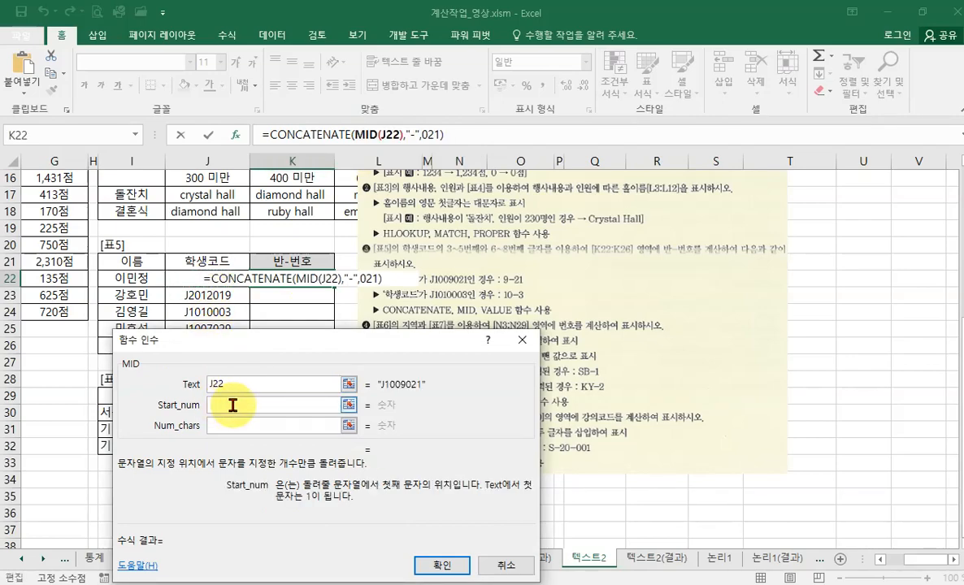
pyautogui.write('3')
pyautogui.click(233, 425)
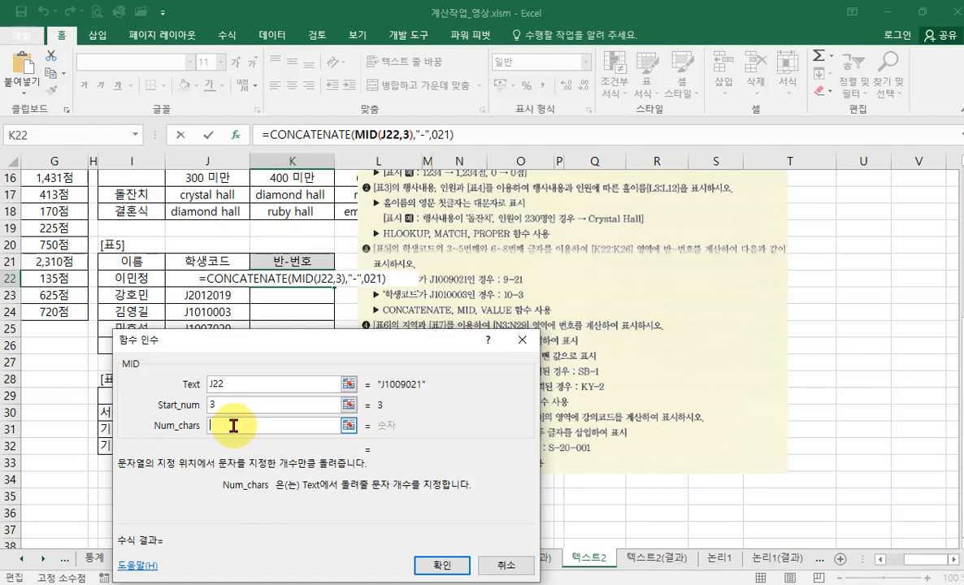
pyautogui.write('3')
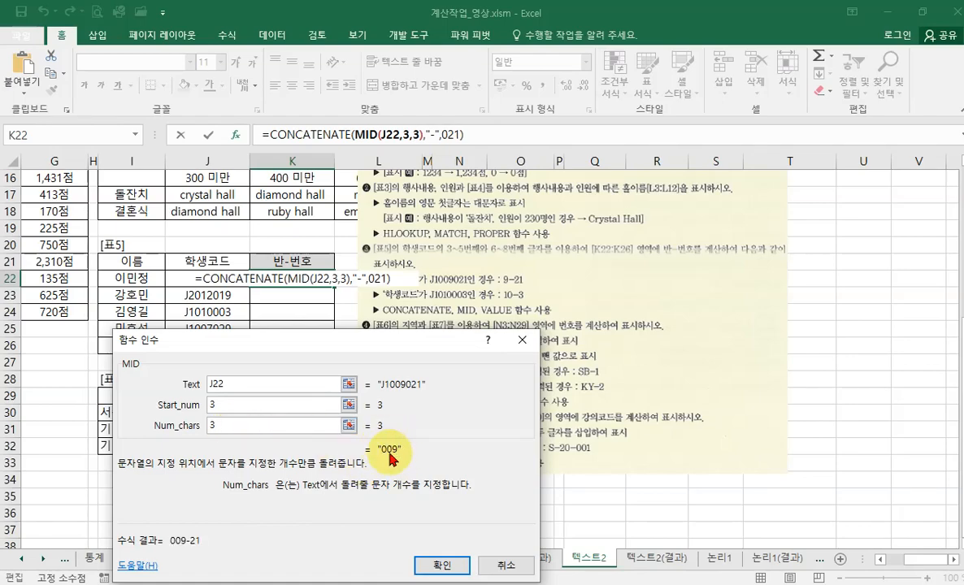
# - Replace the third CONCATENATE argument, 021, with MID(J22,6,3) to extract the number part of the 학생코드
pyautogui.click(293, 138)
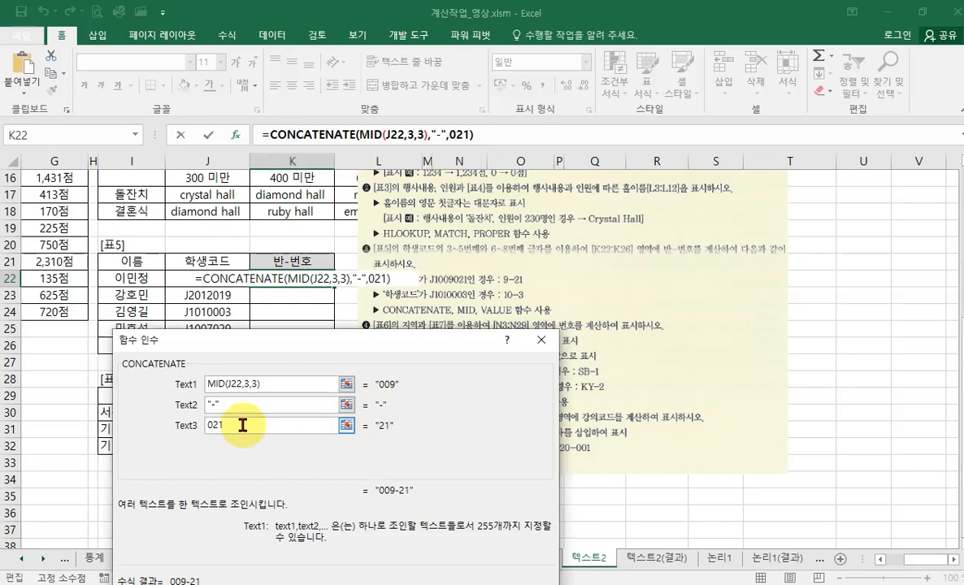
pyautogui.moveTo(243, 426); pyautogui.dragTo(180, 443)
pyautogui.write('mid()')
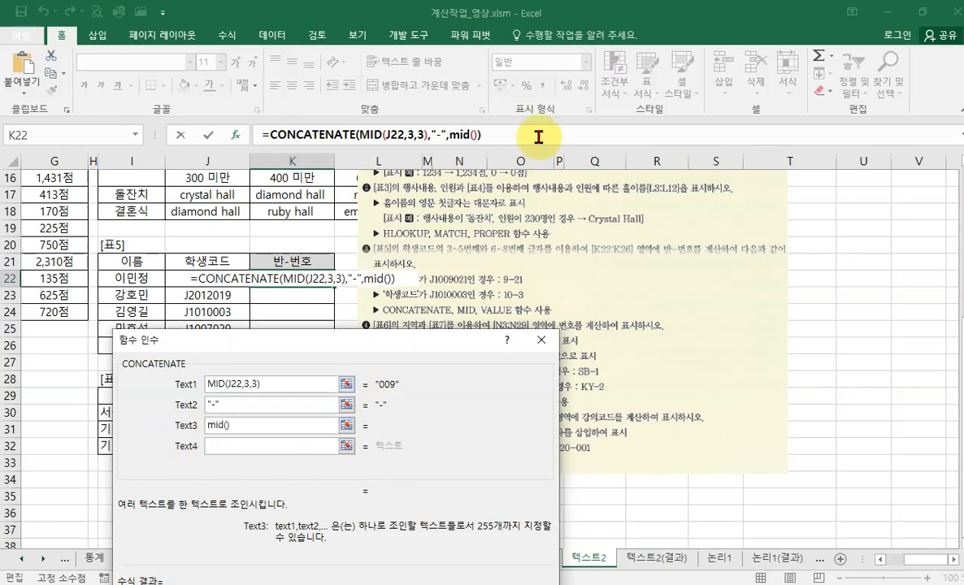
pyautogui.click(449, 135)
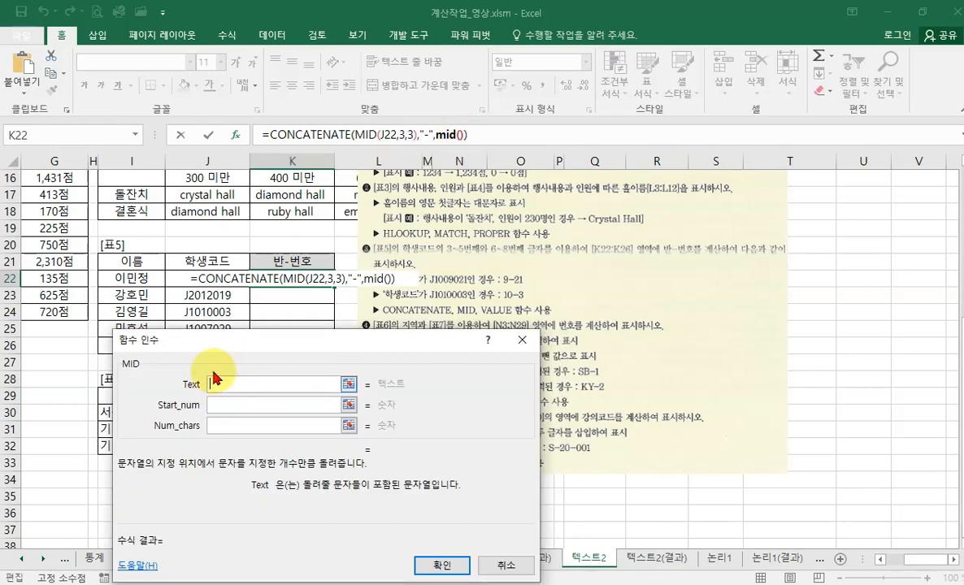
pyautogui.click(204, 277)
pyautogui.click(219, 406)
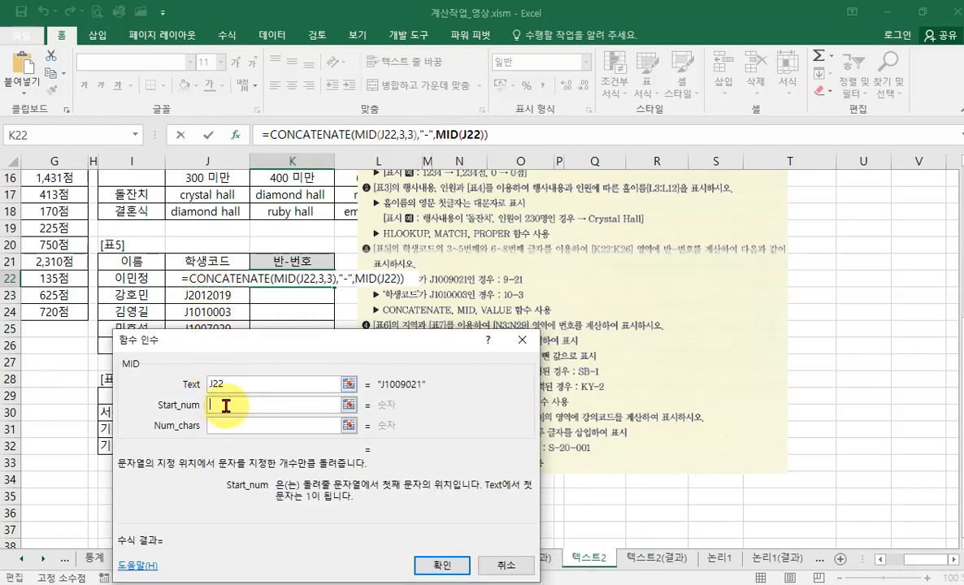
pyautogui.write('6')
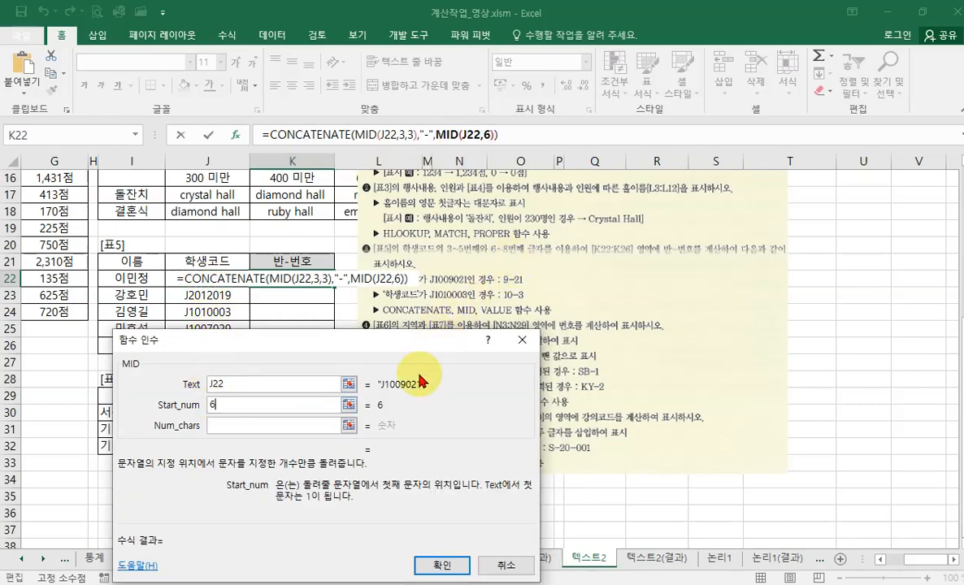
pyautogui.click(249, 426)
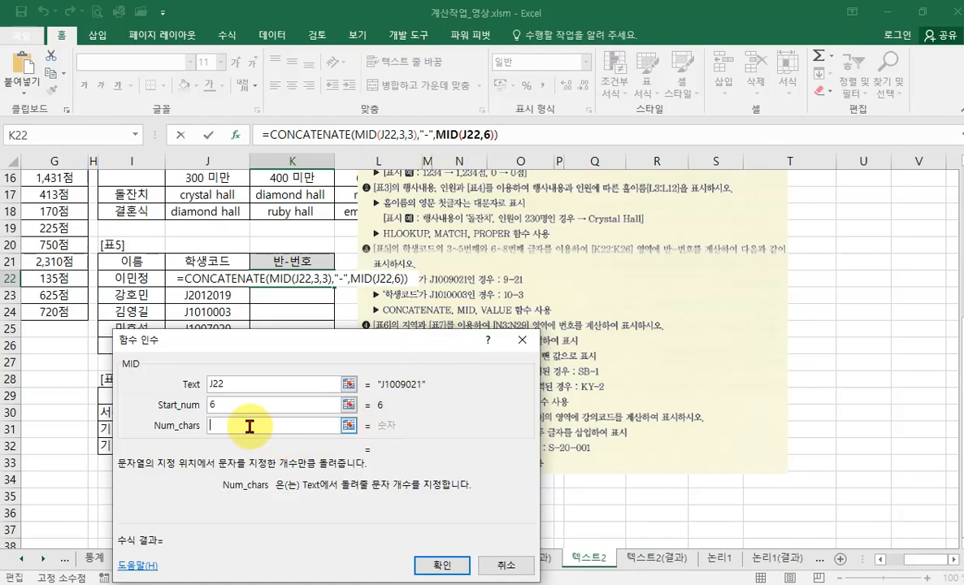
pyautogui.write('3')
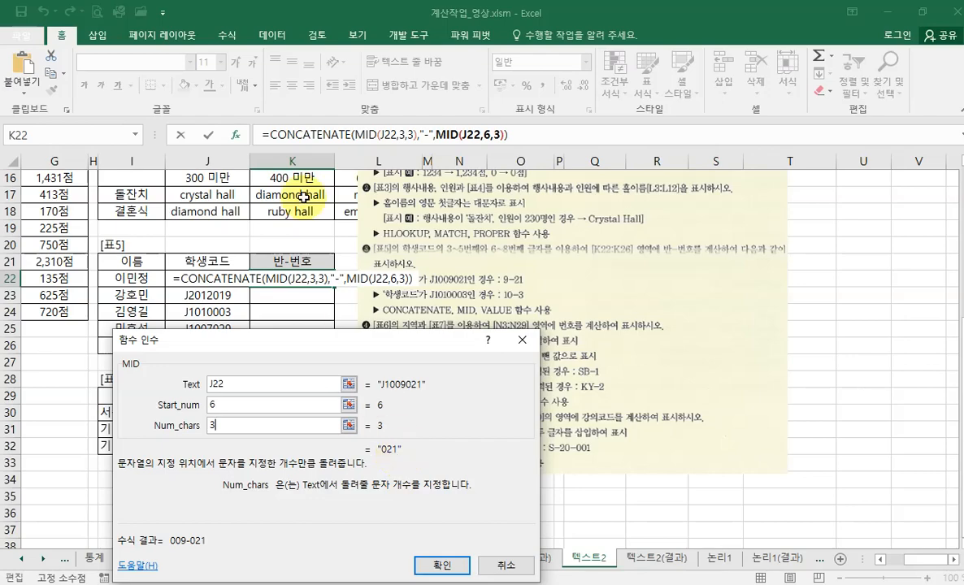
pyautogui.click(269, 135)
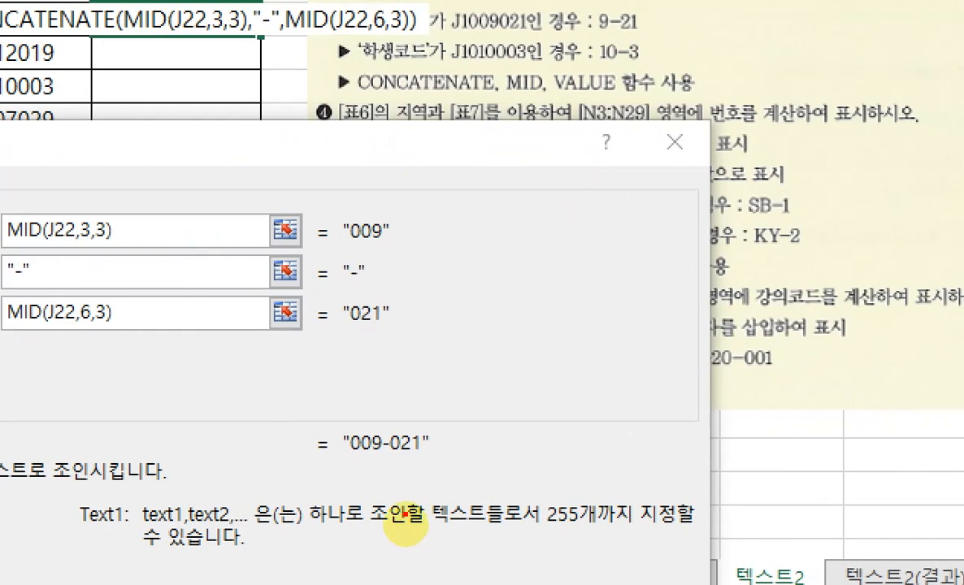
pyautogui.moveTo(337, 482); pyautogui.dragTo(470, 482)
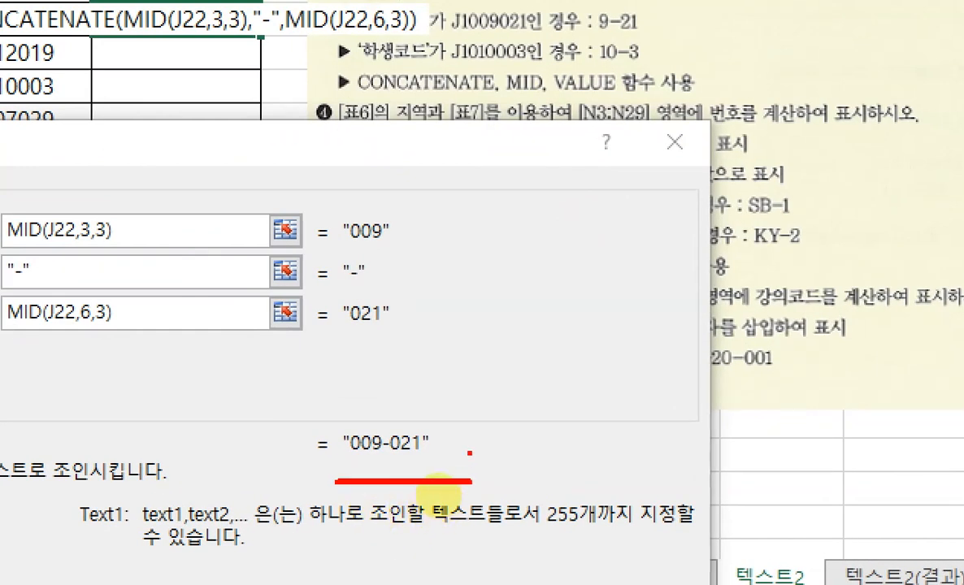
pyautogui.moveTo(466, 443); pyautogui.dragTo(485, 410)
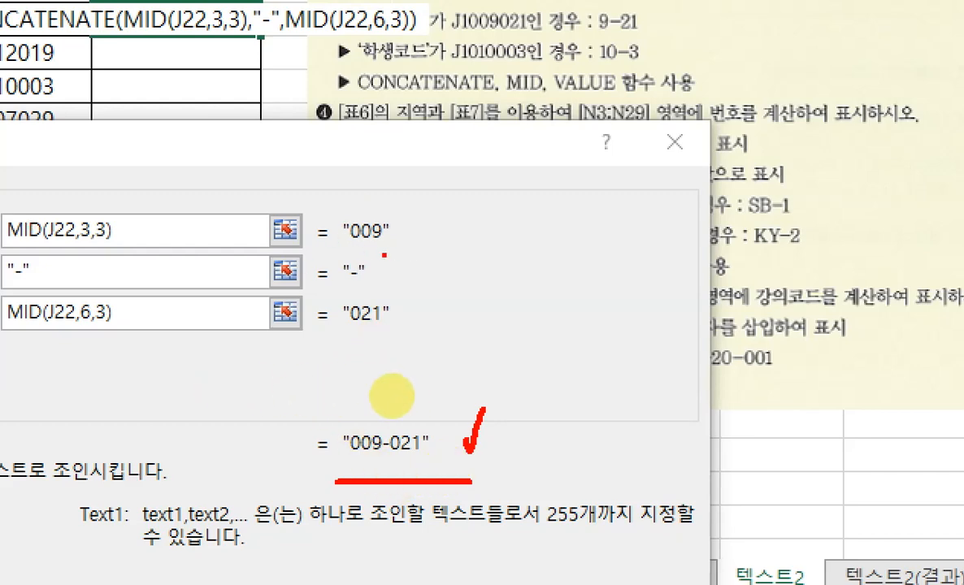
pyautogui.moveTo(334, 241); pyautogui.dragTo(439, 242)
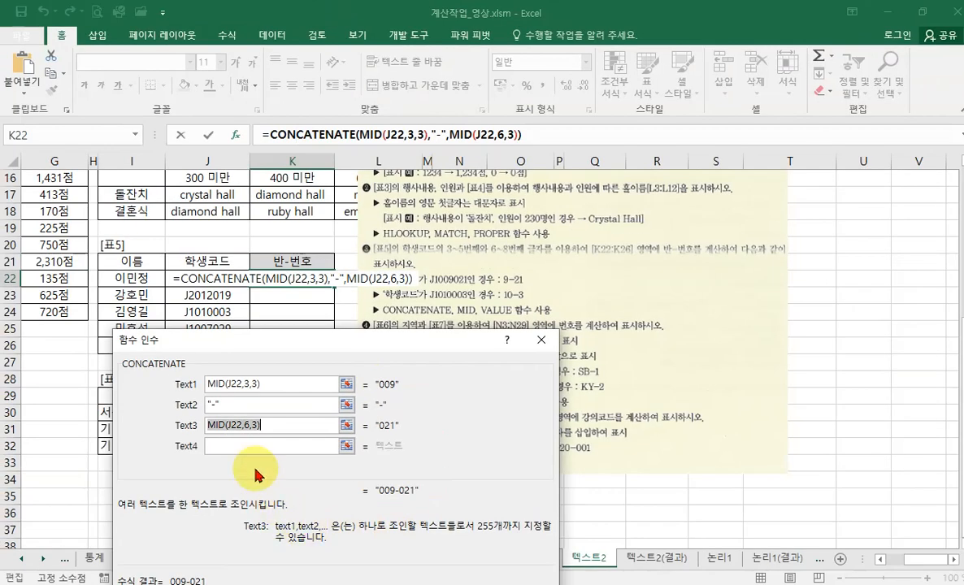
# - Wrap MID(J22,3,3) in the first CONCATENATE argument in VALUE
pyautogui.click(210, 384)
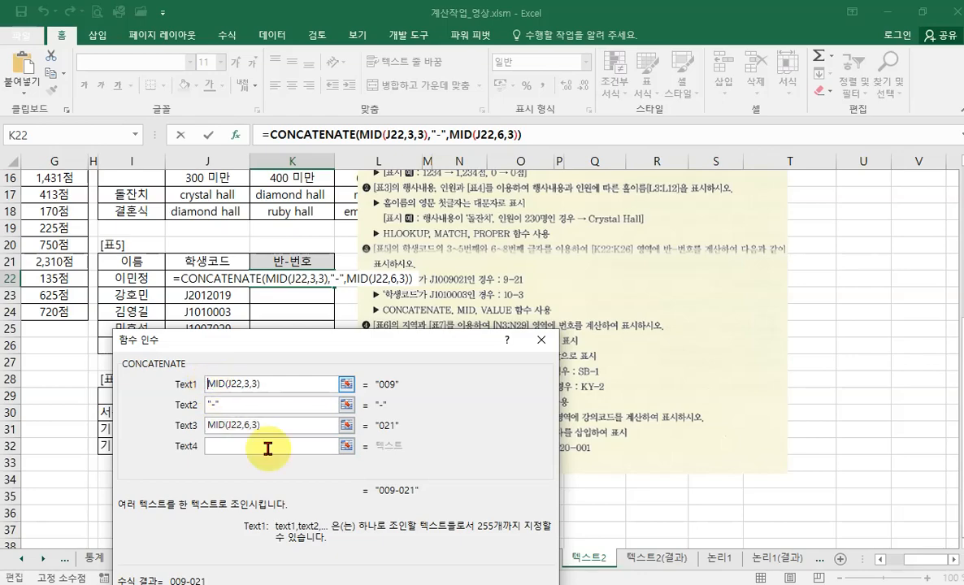
pyautogui.write('value')
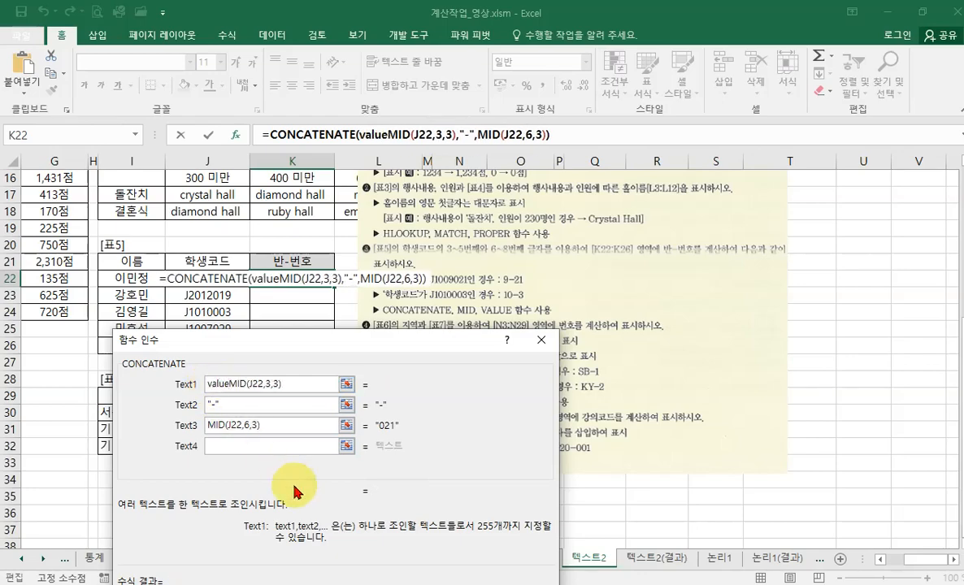
pyautogui.write('(')
pyautogui.write(')')
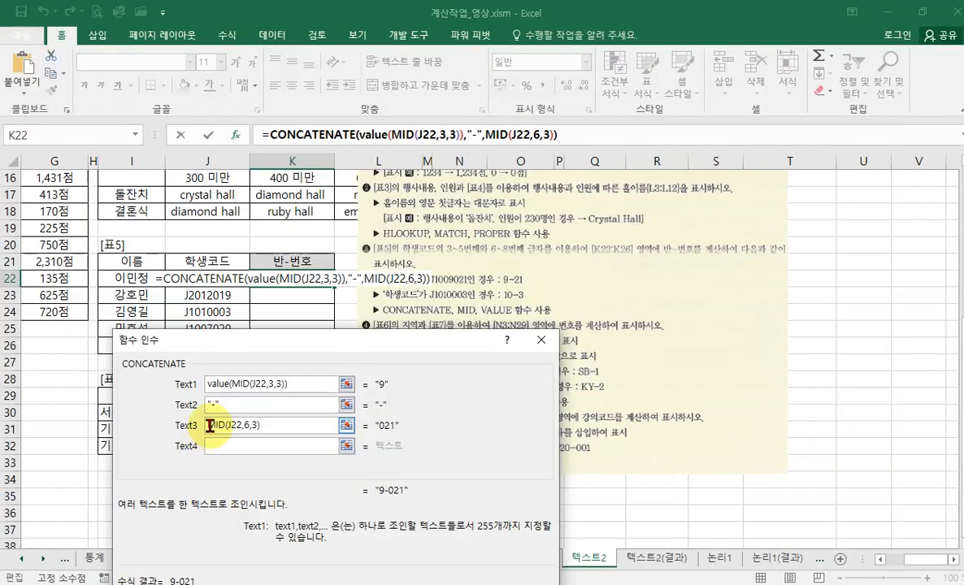
pyautogui.click(205, 340)
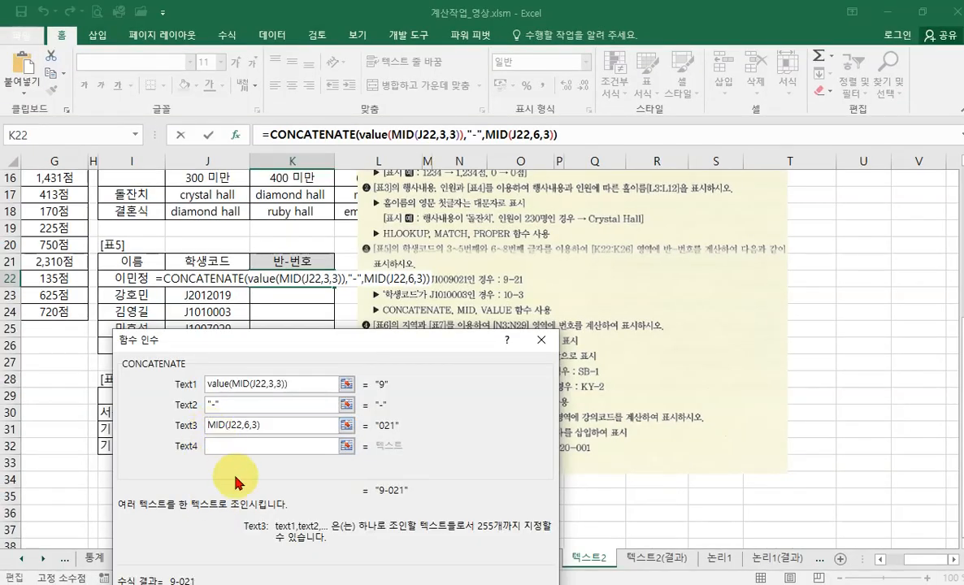
# - Wrap MID(J22,6,3) in the third CONCATENATE argument in VALUE, confirm the K22 formula and fill it down to K26
pyautogui.write('value(')
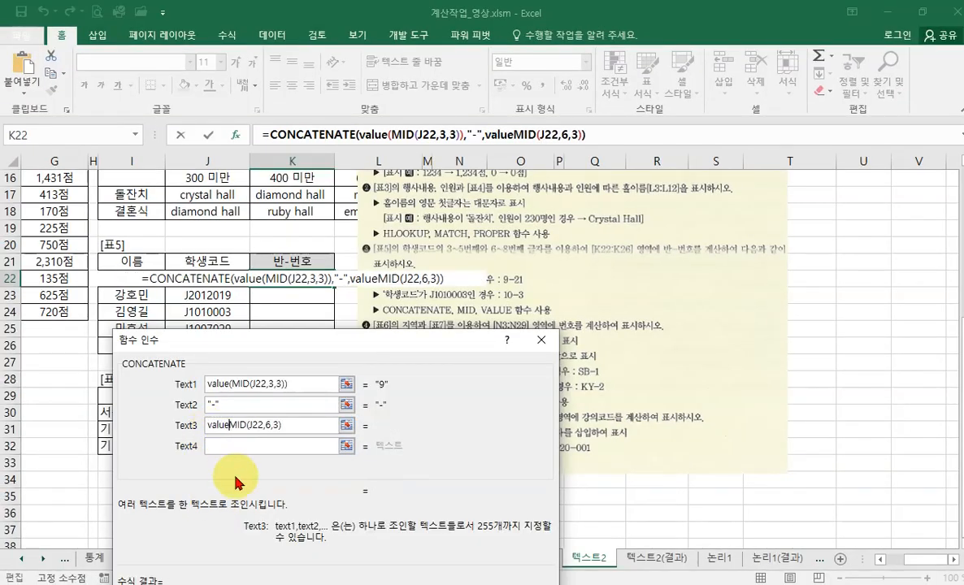
pyautogui.write(')')
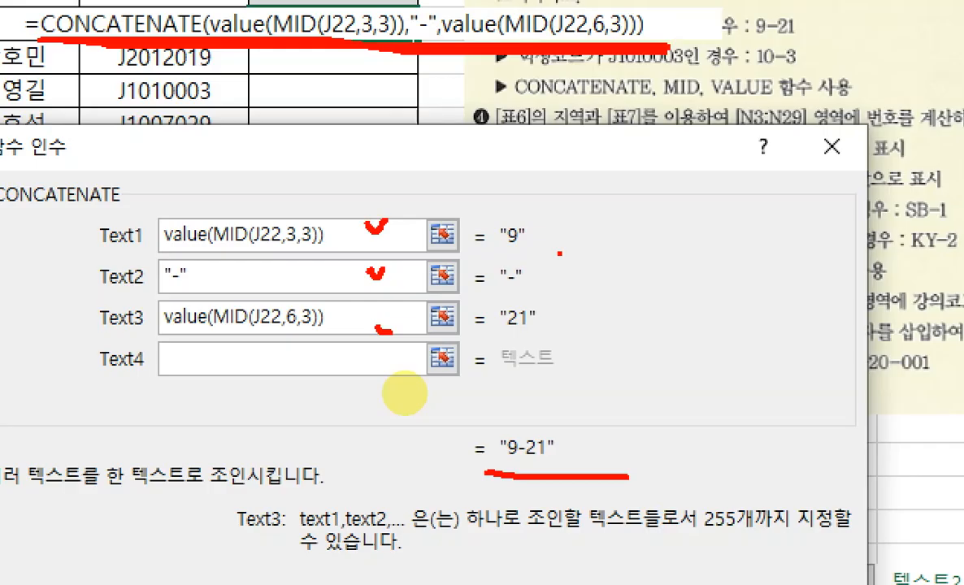
pyautogui.press('Escape')
pyautogui.moveTo(413, 345); pyautogui.dragTo(423, 294)
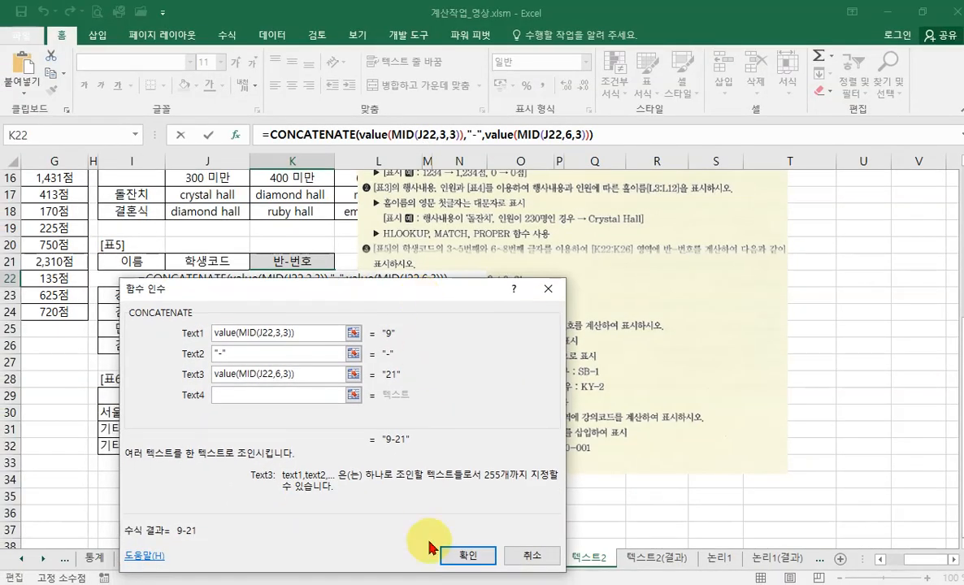
pyautogui.click(443, 552)
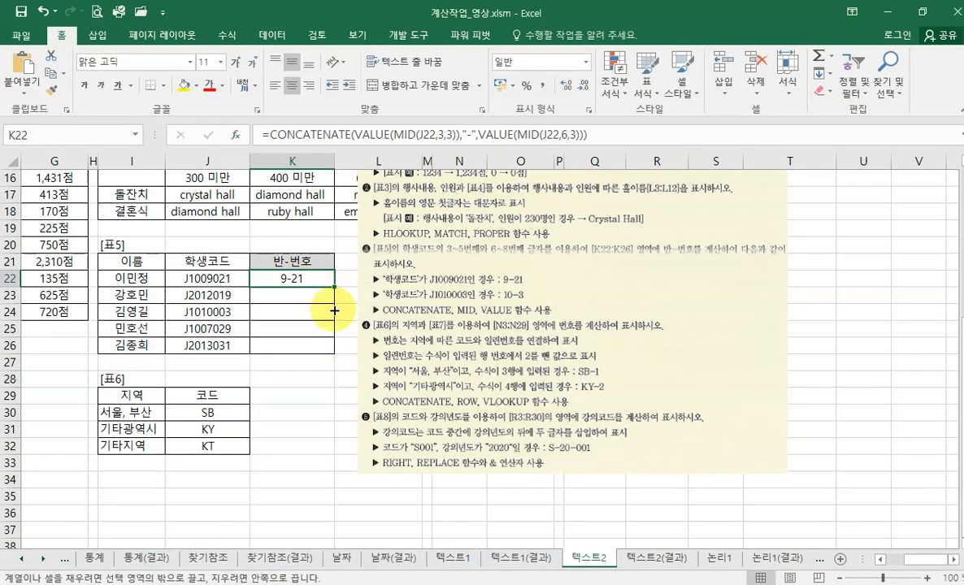
pyautogui.doubleClick(334, 286)
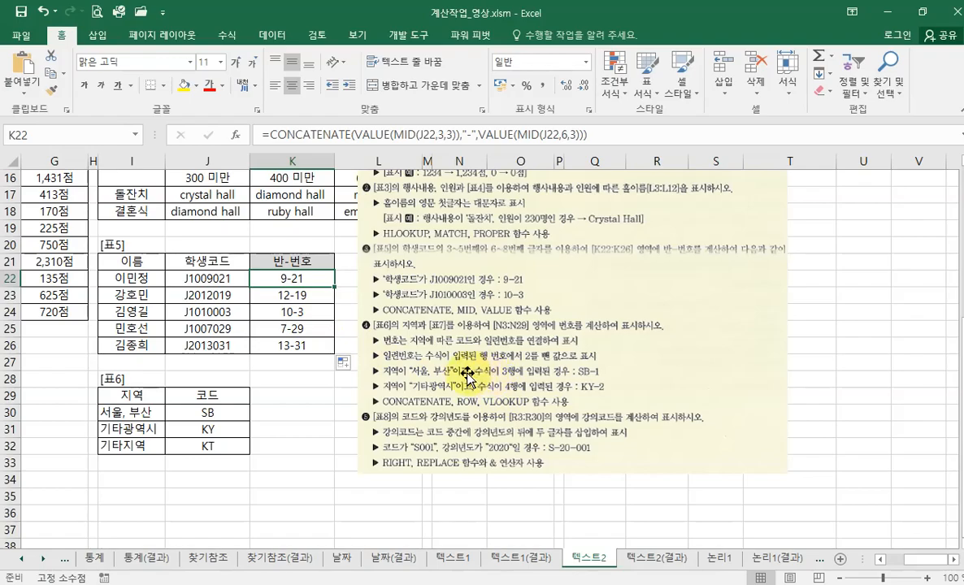
# - Move the instruction picture off 표7 so its 번호 and 지역 columns are uncovered, and hide rows 13 through 21
pyautogui.moveTo(491, 375); pyautogui.dragTo(657, 364)
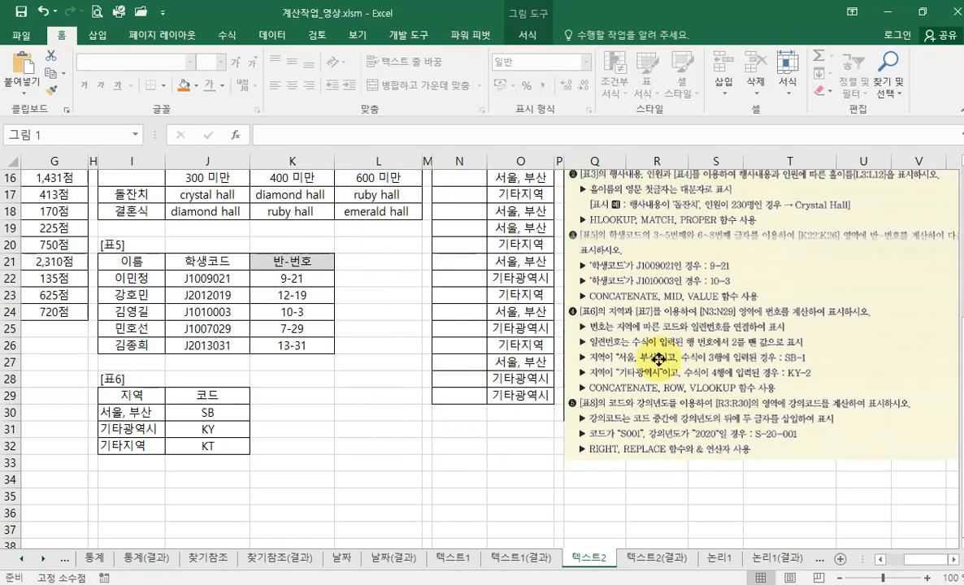
pyautogui.scroll(2, 543, 404)
pyautogui.scroll(4, 544, 402)
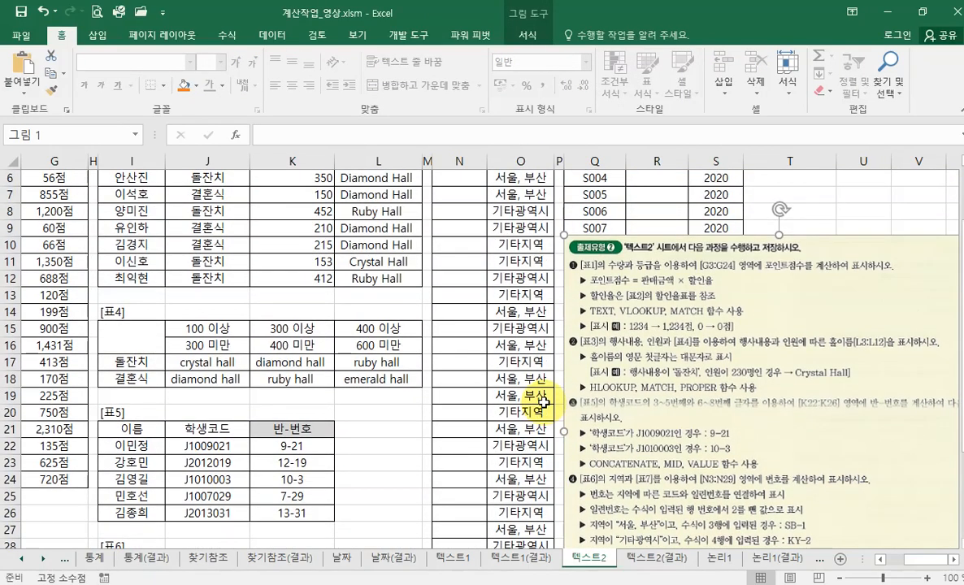
pyautogui.moveTo(6, 379); pyautogui.dragTo(6, 513)
pyautogui.rightClick(10, 433)
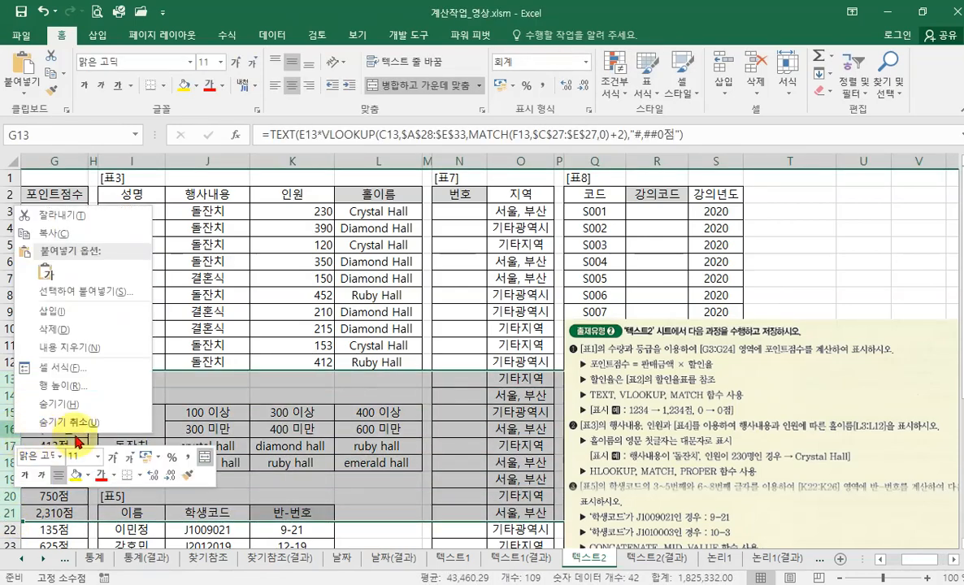
pyautogui.click(75, 411)
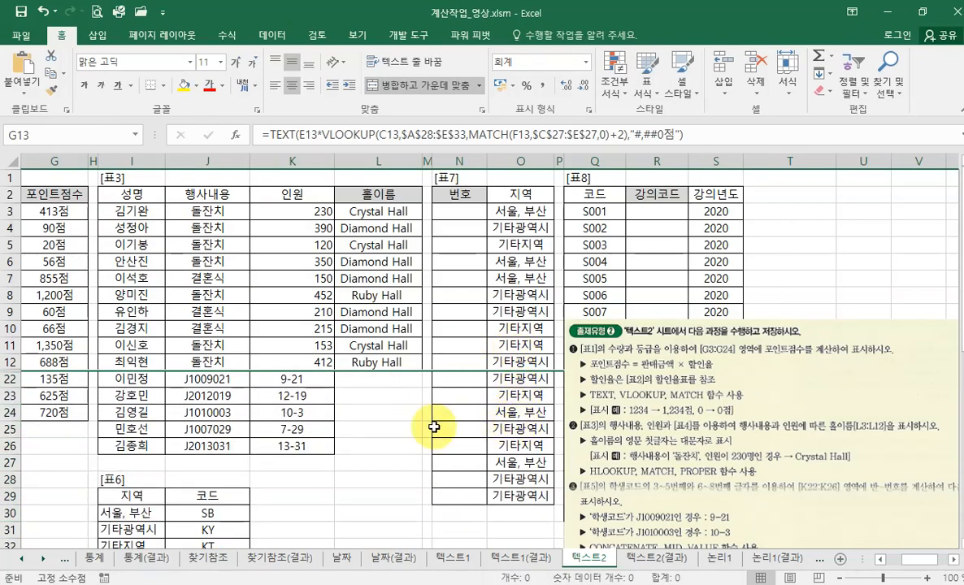
# - Hide rows 11, 12 and 22 through 26 to bring 표6 closer to the start of 표7
pyautogui.moveTo(6, 343); pyautogui.dragTo(8, 445)
pyautogui.rightClick(13, 414)
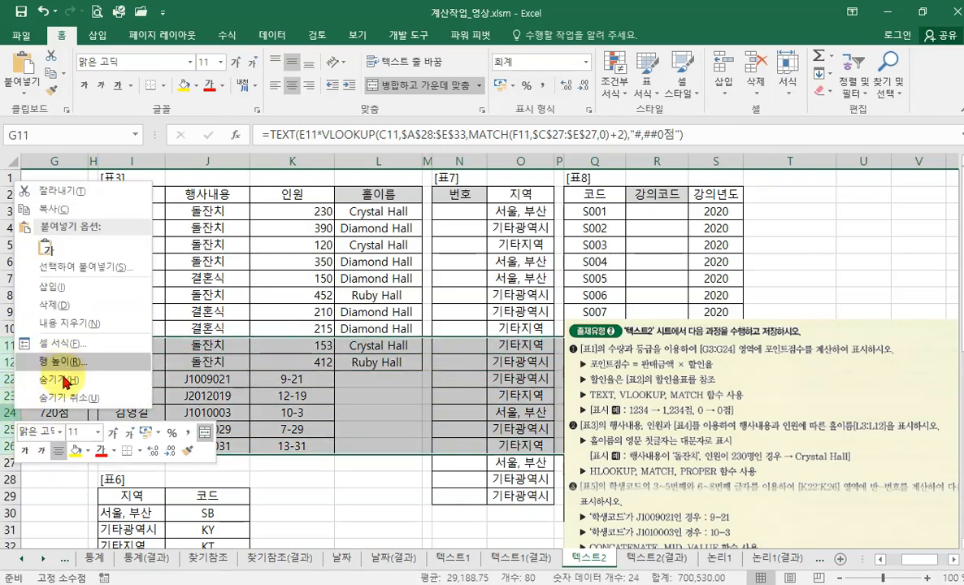
pyautogui.click(18, 381)
# - Reposition the instruction picture beside 표7 so that exercise 4 can be read together with 표6 and 표7
pyautogui.click(389, 379)
pyautogui.moveTo(670, 397); pyautogui.dragTo(695, 303)
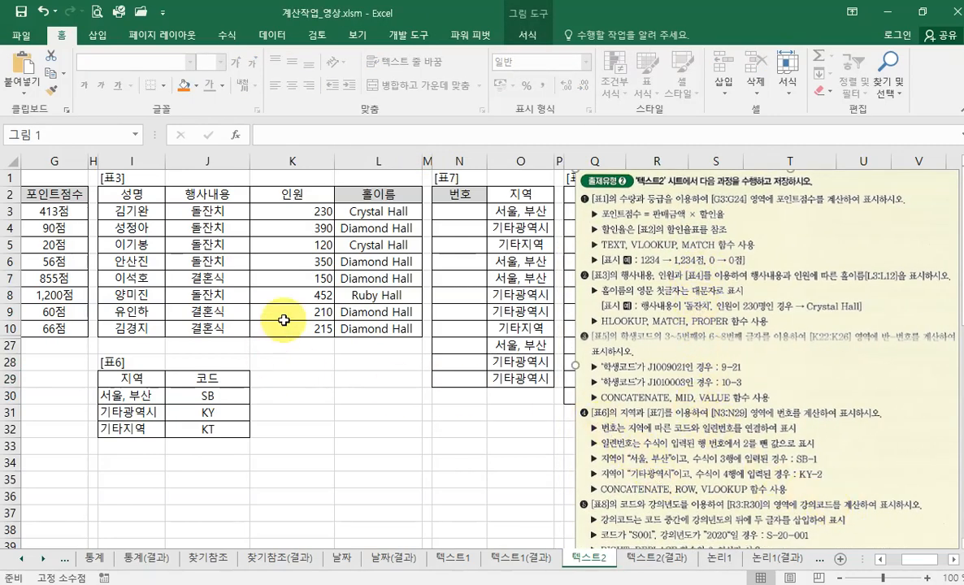
pyautogui.click(519, 211)
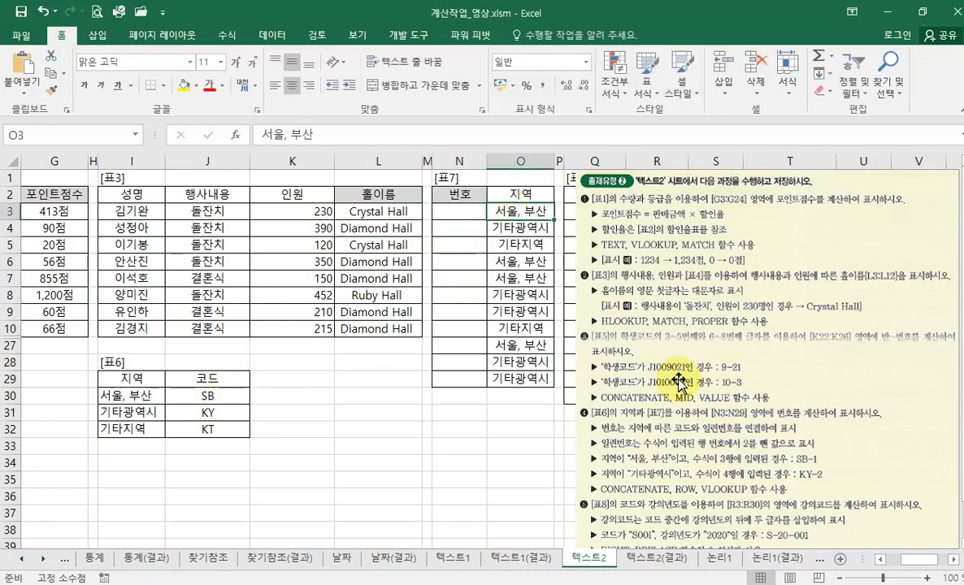
pyautogui.moveTo(679, 373)
pyautogui.mouseDown()
pyautogui.moveTo(787, 374)
pyautogui.moveTo(677, 377)
pyautogui.mouseUp()
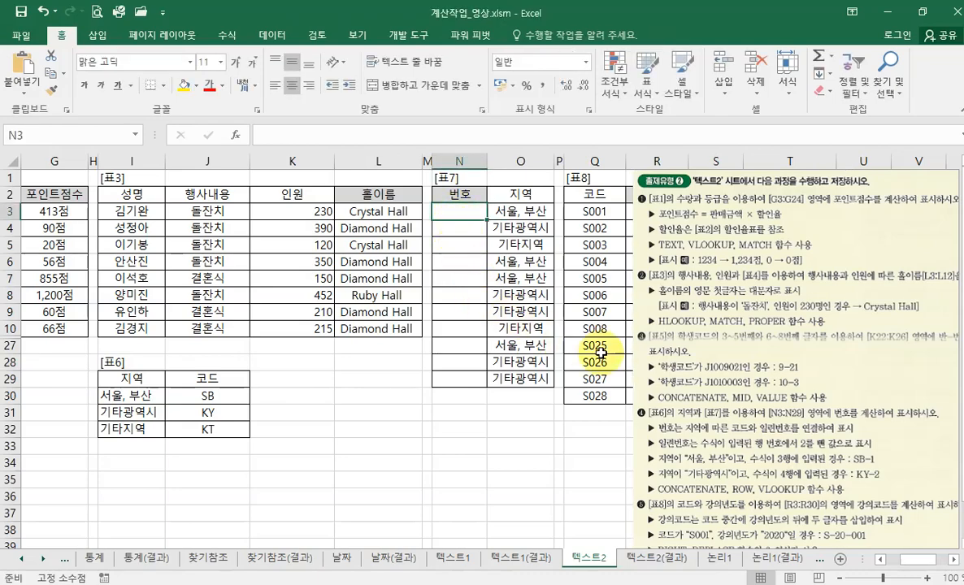
pyautogui.moveTo(731, 413); pyautogui.dragTo(689, 417)
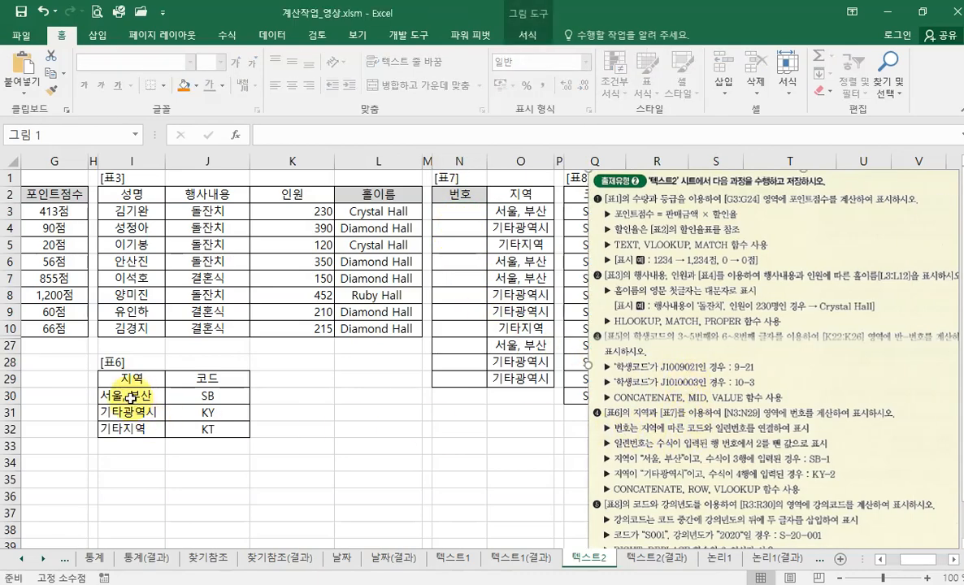
# - Compare the 지역 value in O3 with the region and code range I30:J32 of 표6
pyautogui.moveTo(130, 398); pyautogui.dragTo(214, 430)
pyautogui.click(504, 213)
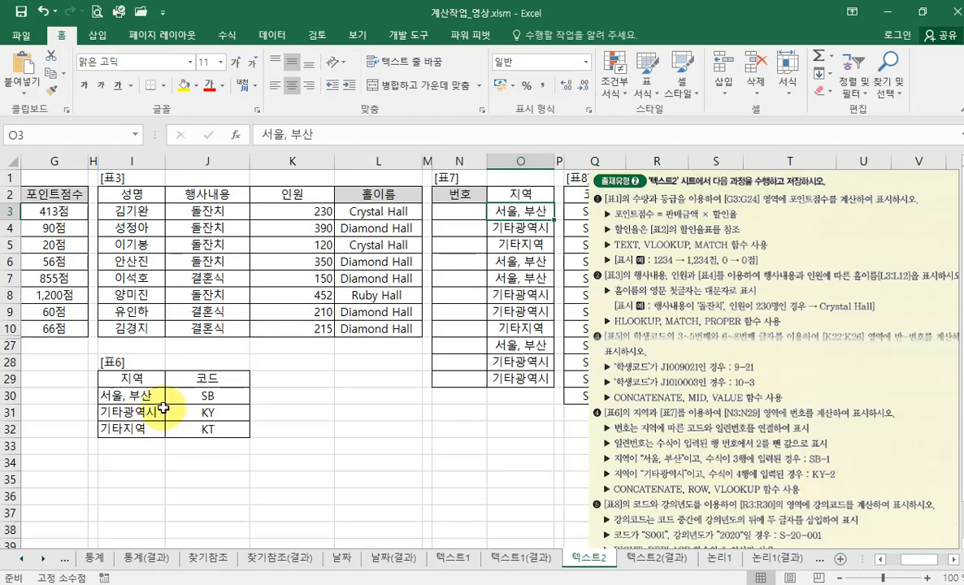
pyautogui.moveTo(129, 393); pyautogui.dragTo(200, 432)
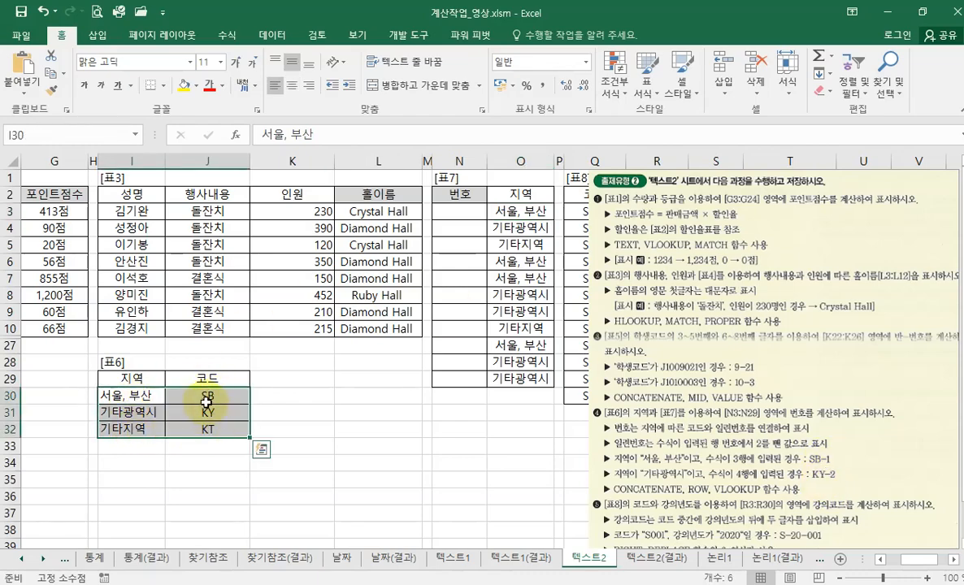
# - Build a CONCATENATE formula in N3 with the sample arguments "SB", "-" and 1
pyautogui.click(456, 213)
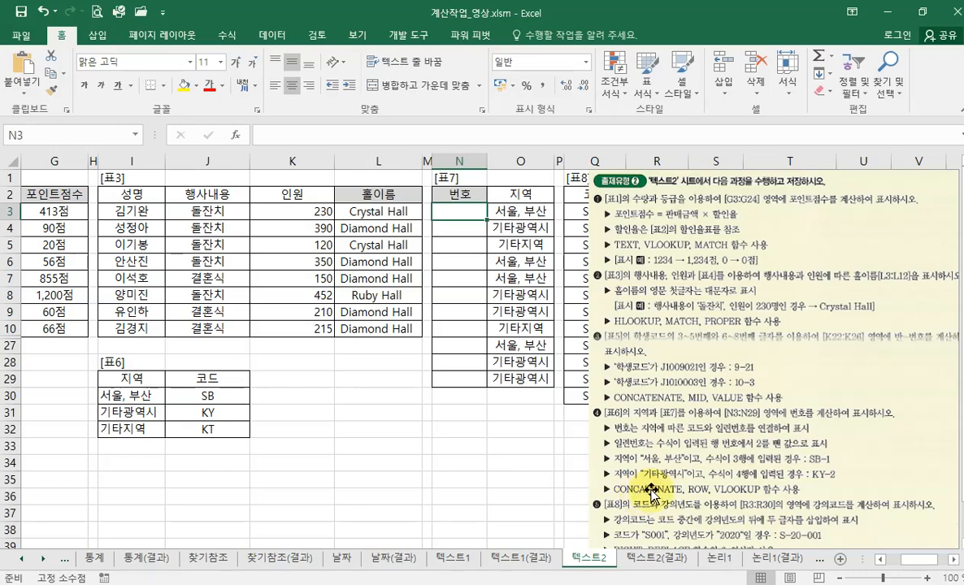
pyautogui.write('=cou')
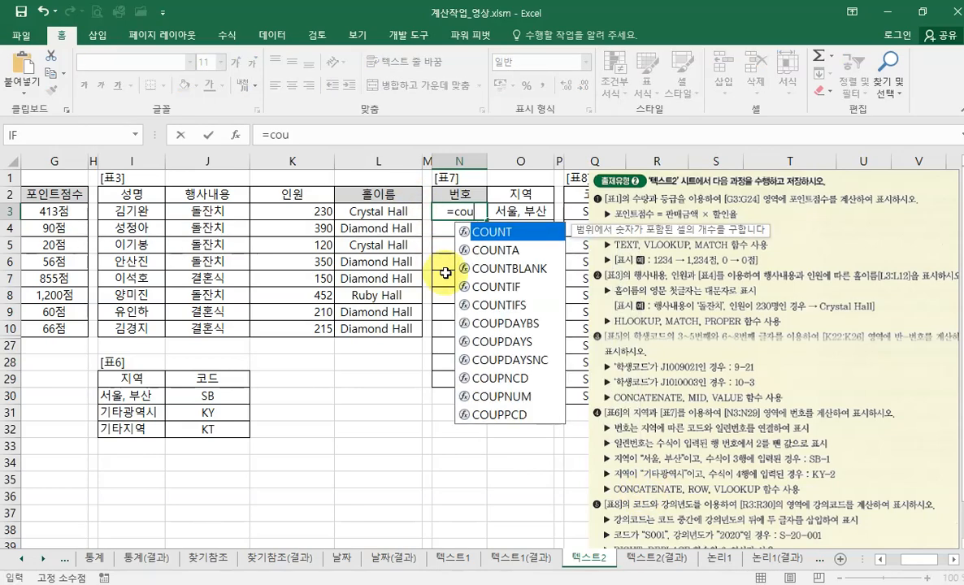
pyautogui.press('BackSpace')
pyautogui.write('n')
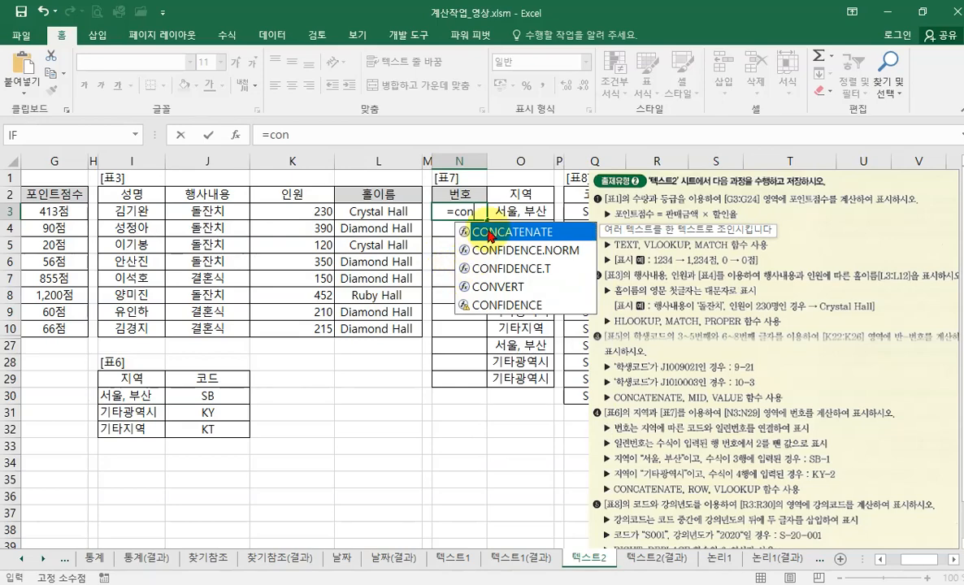
pyautogui.doubleClick(490, 234)
pyautogui.click(235, 135)
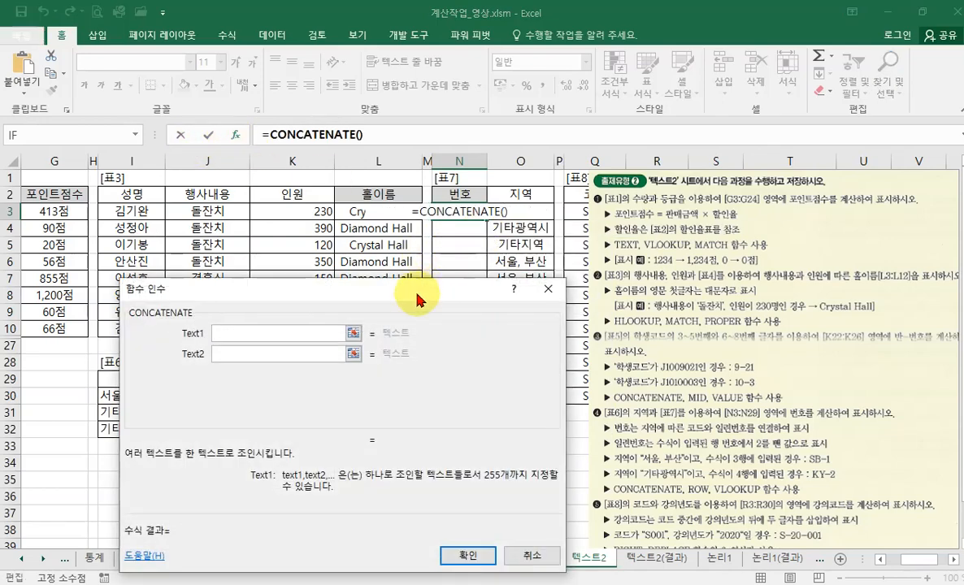
pyautogui.moveTo(416, 293); pyautogui.dragTo(569, 260)
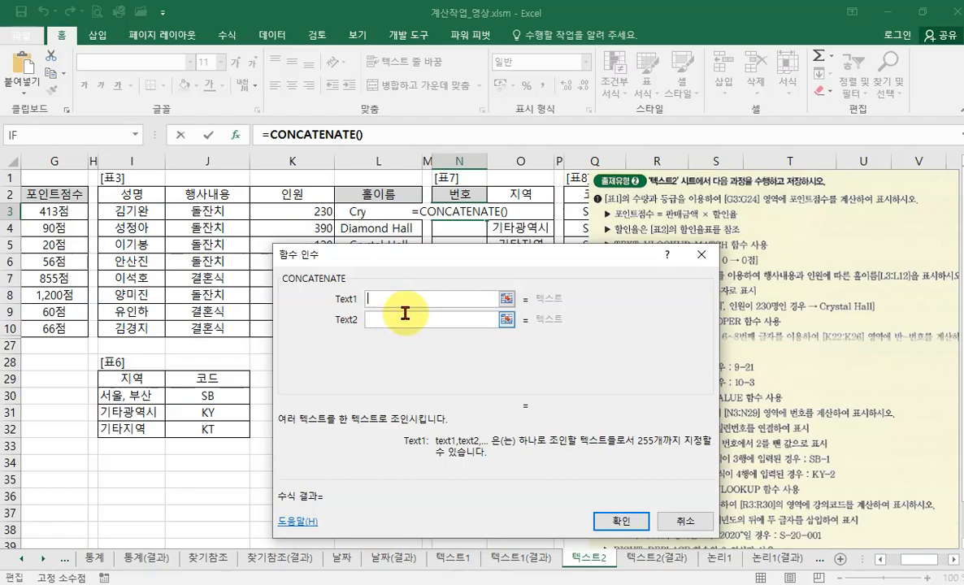
pyautogui.write('SB')
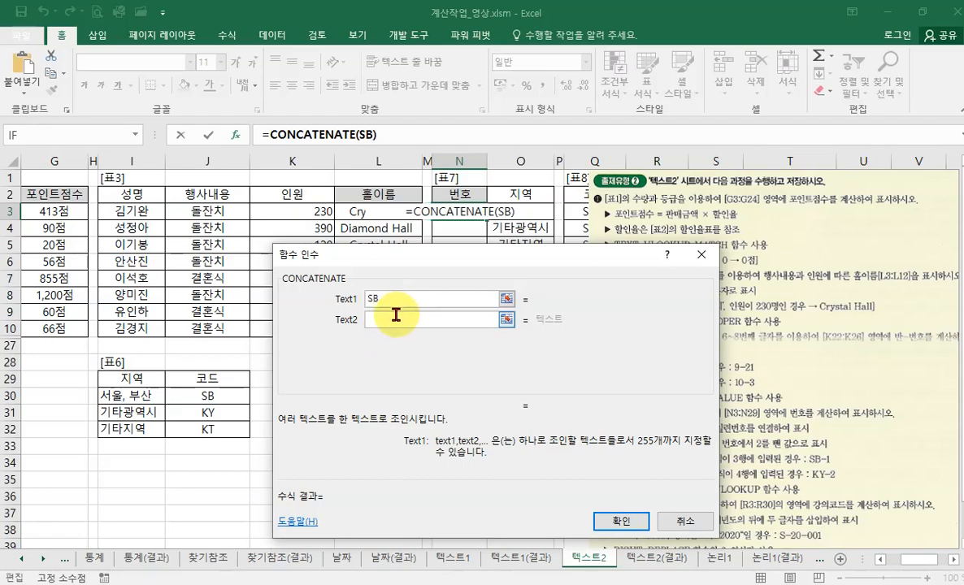
pyautogui.press('Tab')
pyautogui.write('-')
pyautogui.click(388, 342)
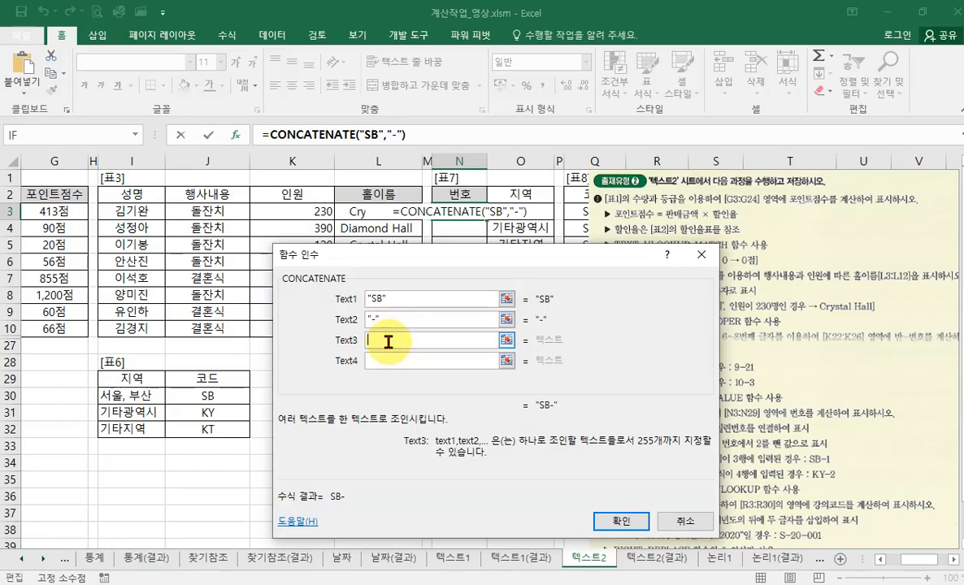
pyautogui.write('1')
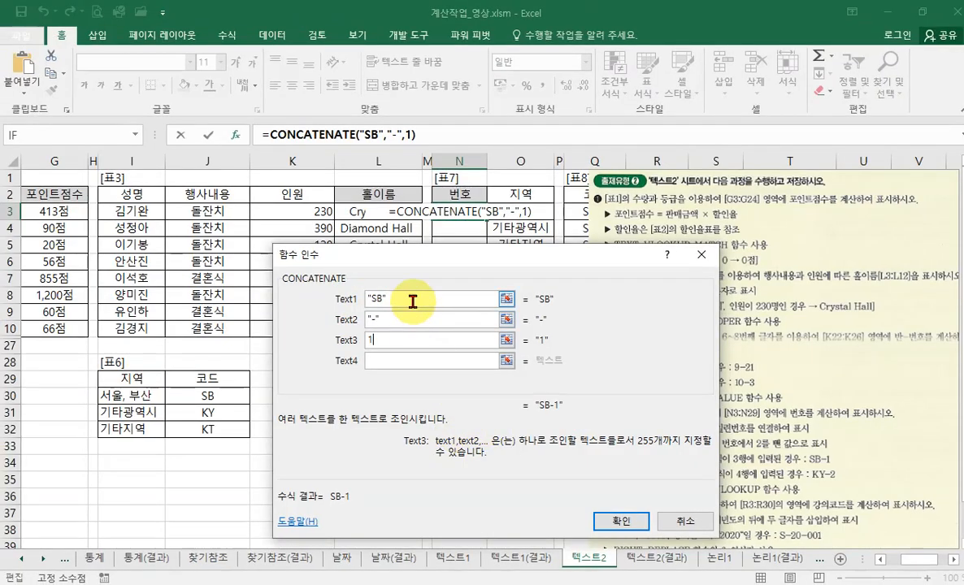
# - Replace the first CONCATENATE argument, "SB", with VLOOKUP() and open the function arguments of VLOOKUP
pyautogui.moveTo(341, 168); pyautogui.dragTo(237, 171)
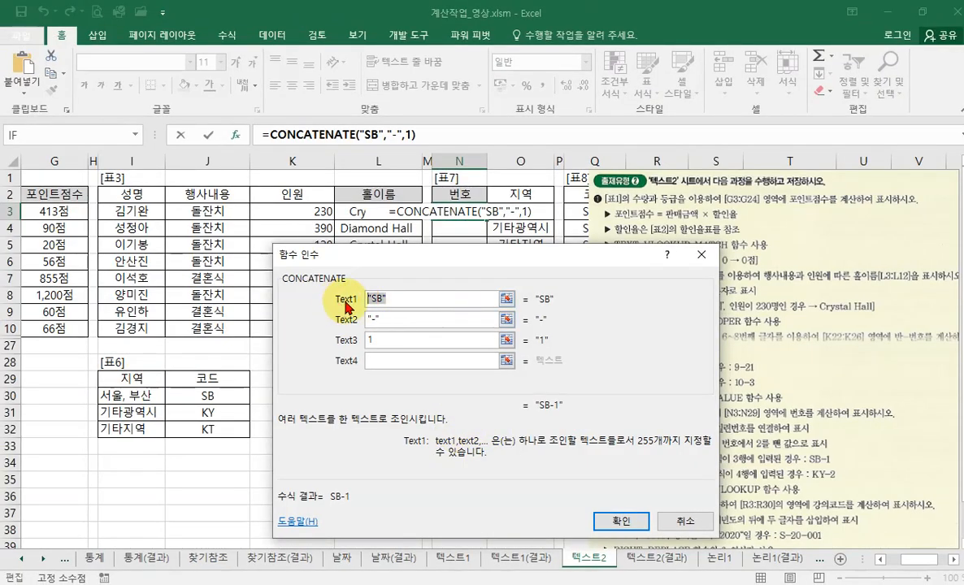
pyautogui.moveTo(459, 270); pyautogui.dragTo(501, 317)
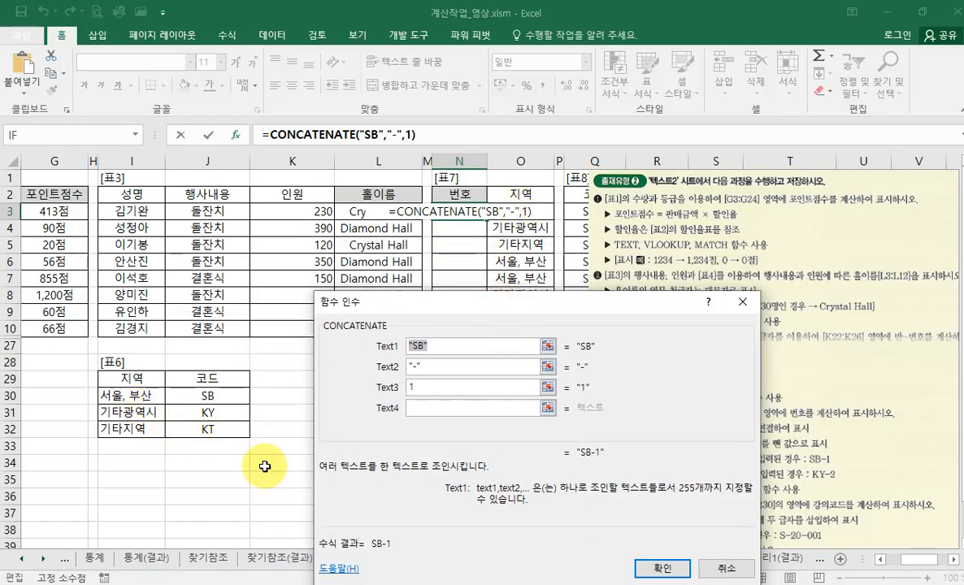
pyautogui.write('vlo')
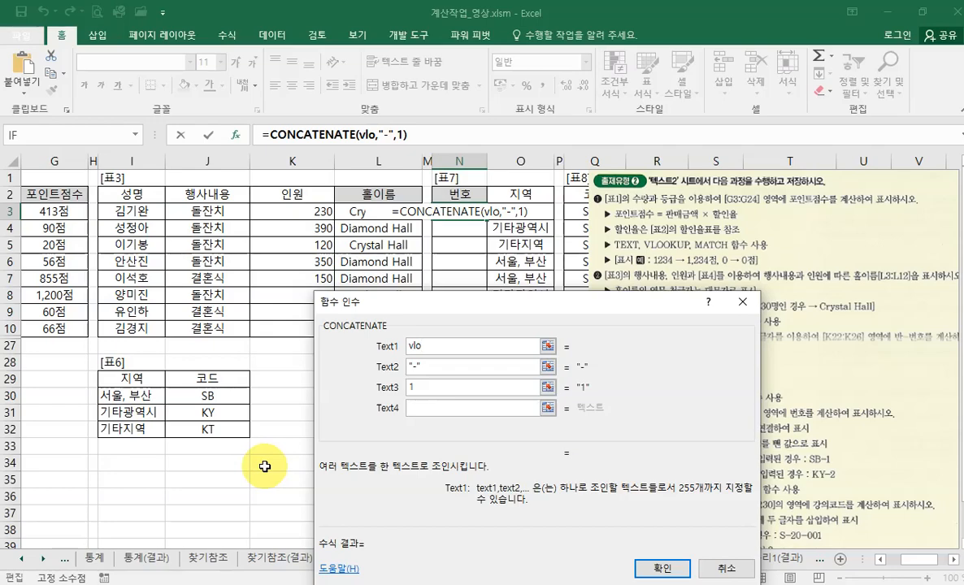
pyautogui.write('okup()')
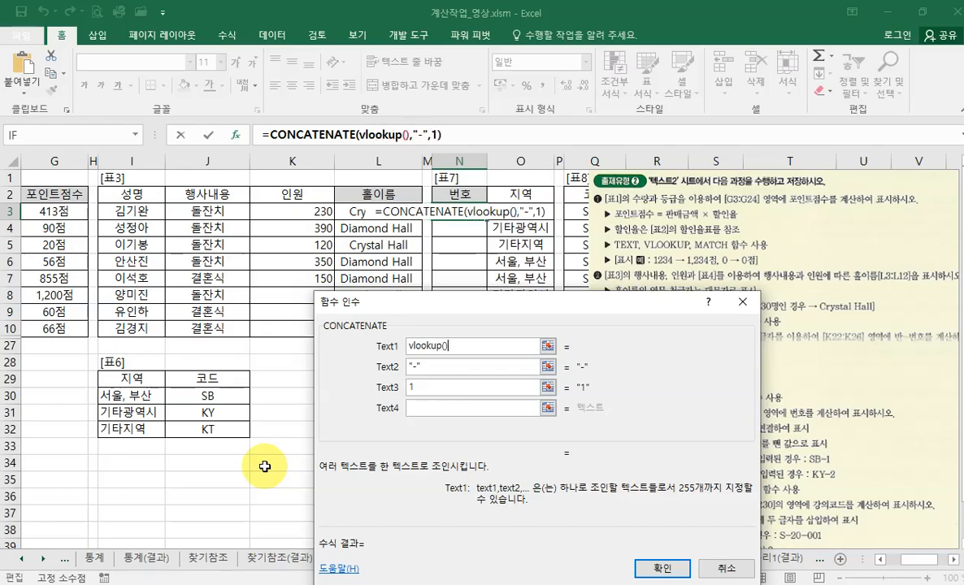
pyautogui.click(363, 135)
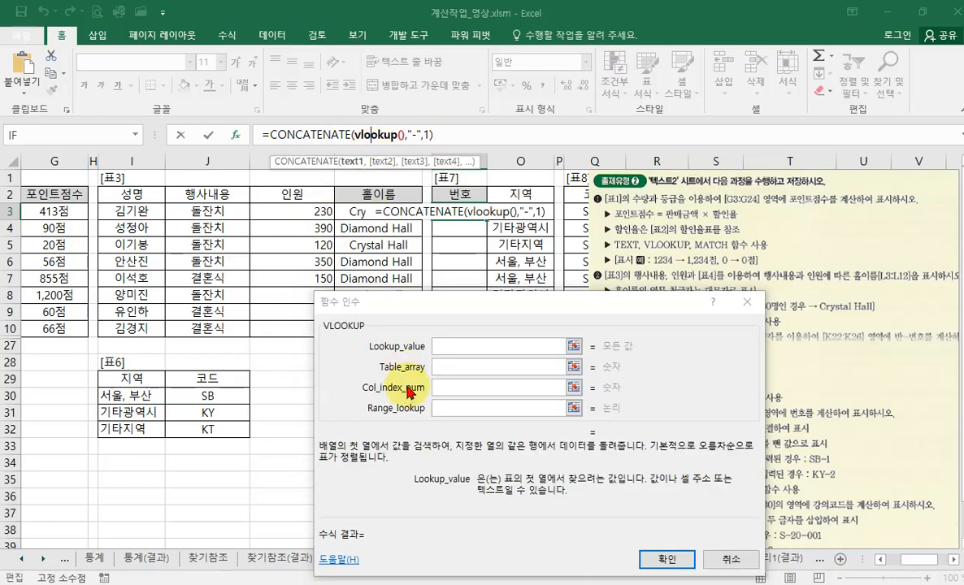
# - Set the VLOOKUP arguments to lookup value O3, absolute table range $I$30:$J$32, column 2 and range lookup 0
pyautogui.click(530, 211)
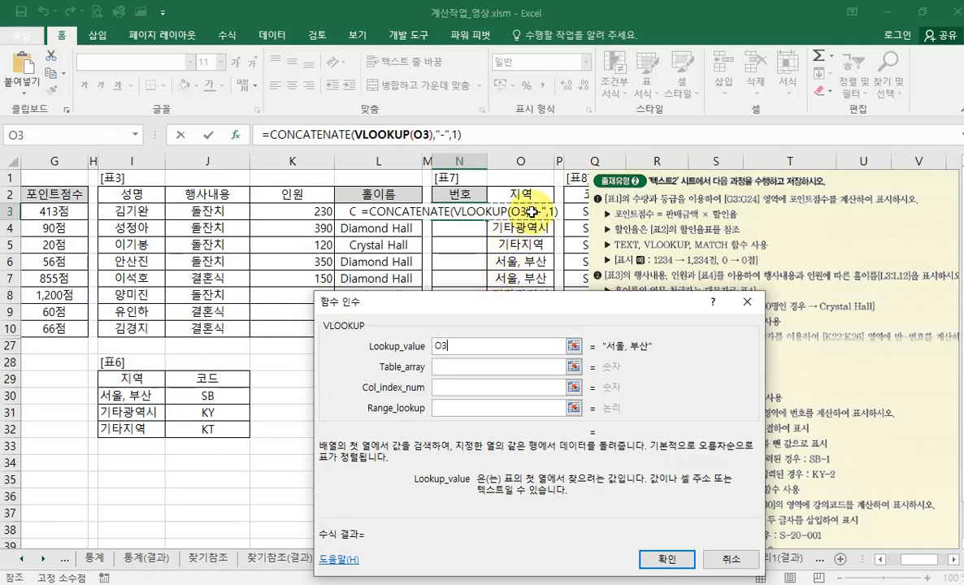
pyautogui.click(457, 368)
pyautogui.moveTo(129, 401); pyautogui.dragTo(236, 427)
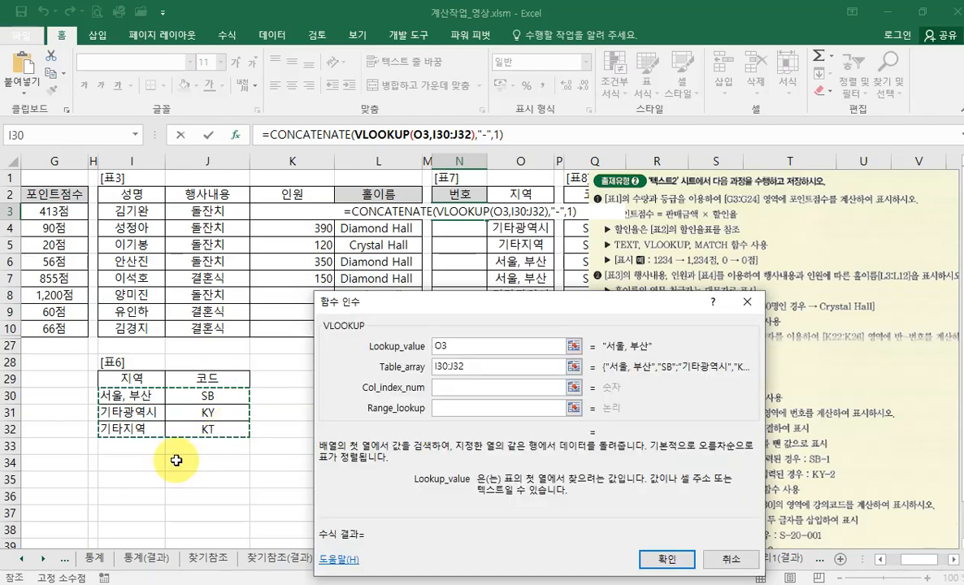
pyautogui.press('F4')
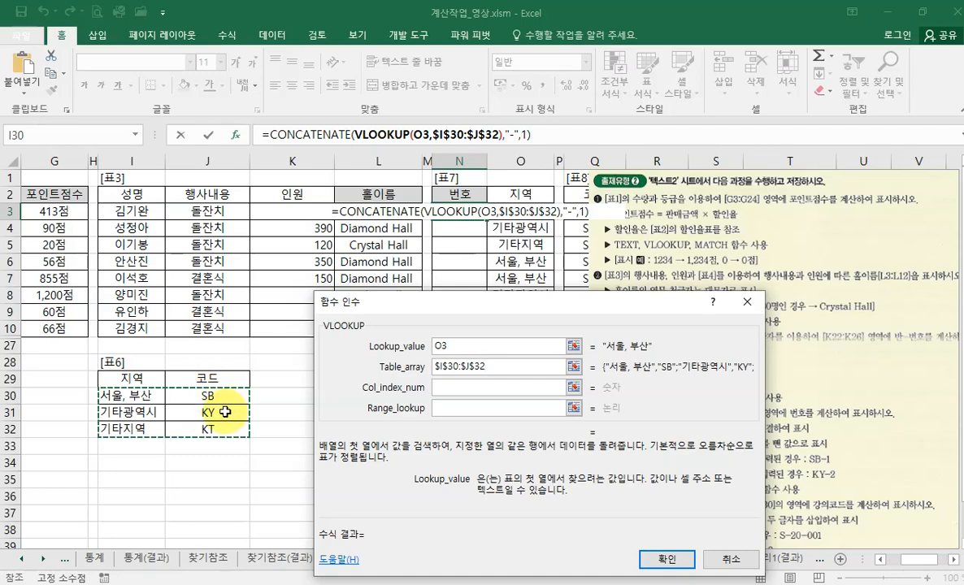
pyautogui.click(444, 389)
pyautogui.write('2')
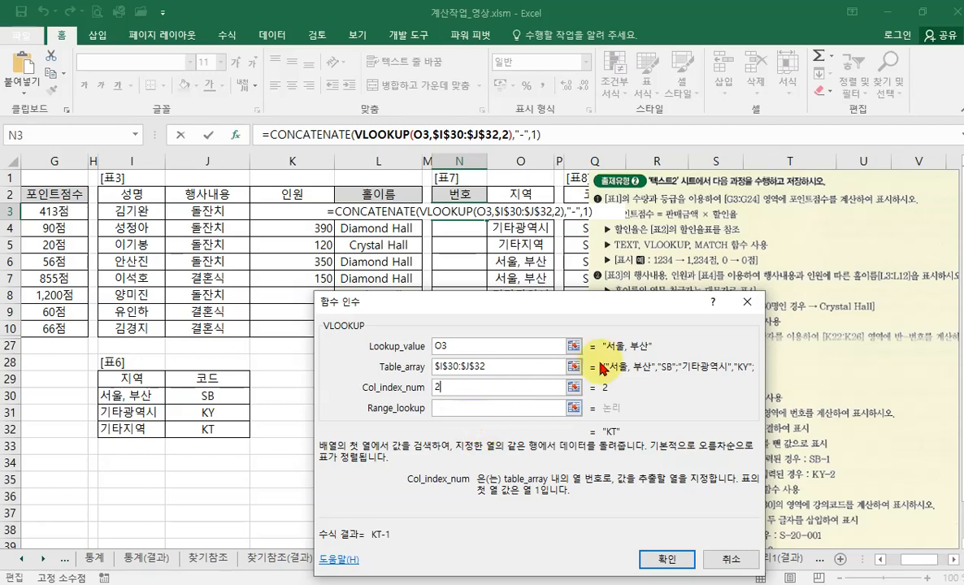
pyautogui.click(460, 408)
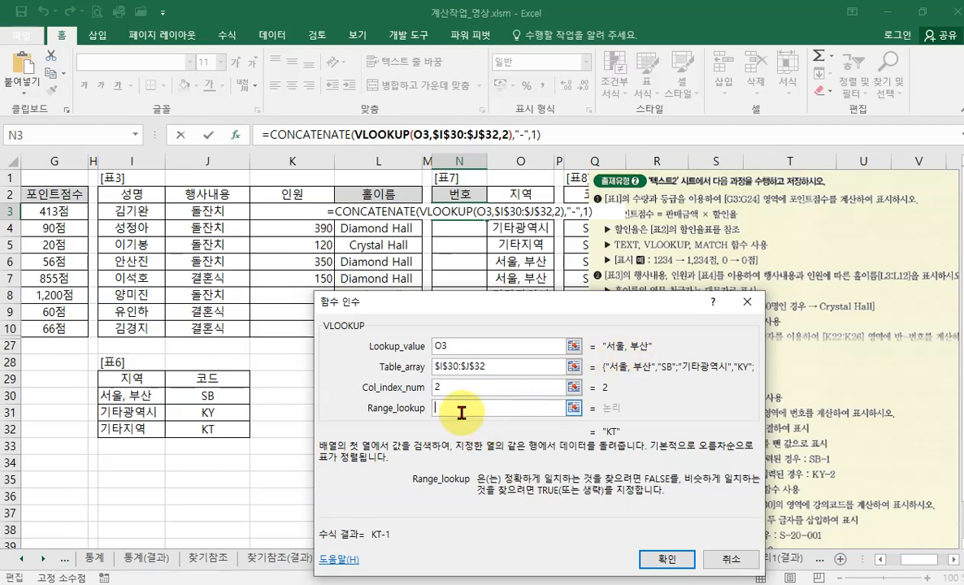
pyautogui.write('0')
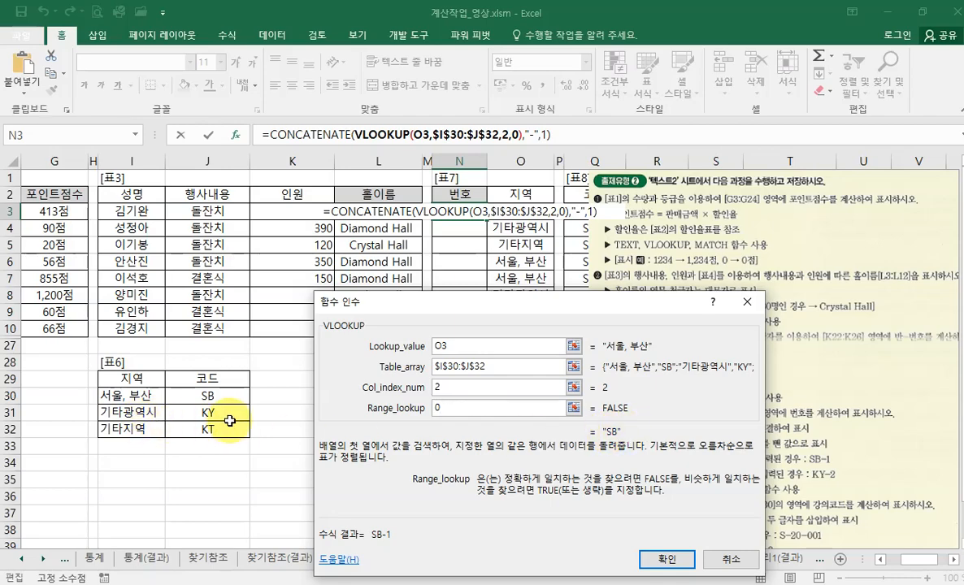
# - Return to the CONCATENATE arguments and replace the third argument with row()
pyautogui.click(296, 134)
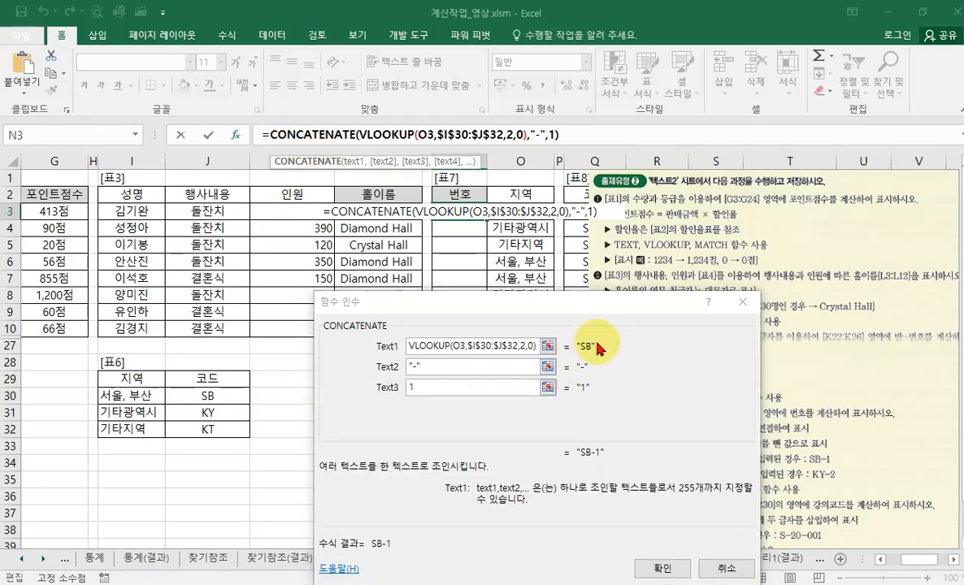
pyautogui.click(422, 386)
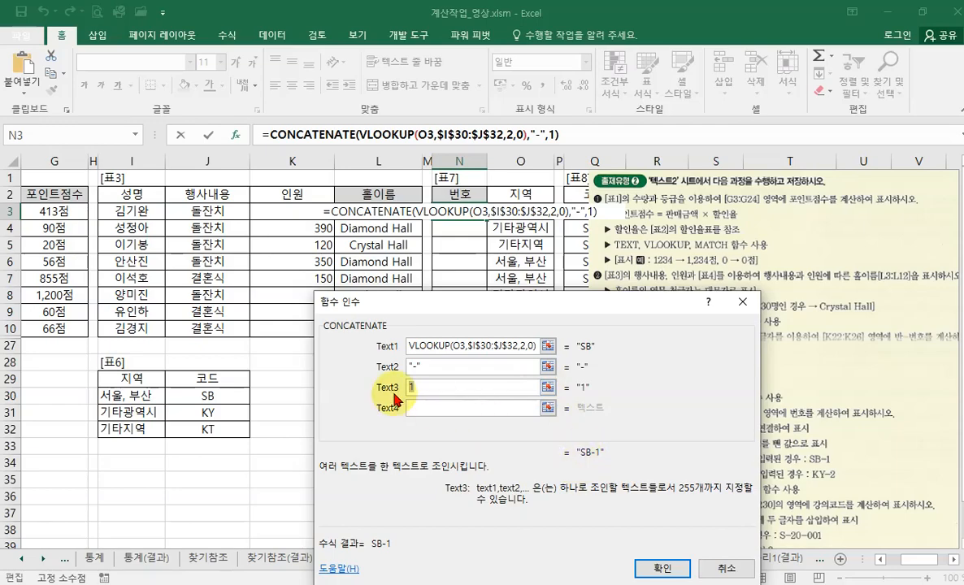
pyautogui.moveTo(500, 306); pyautogui.dragTo(301, 302)
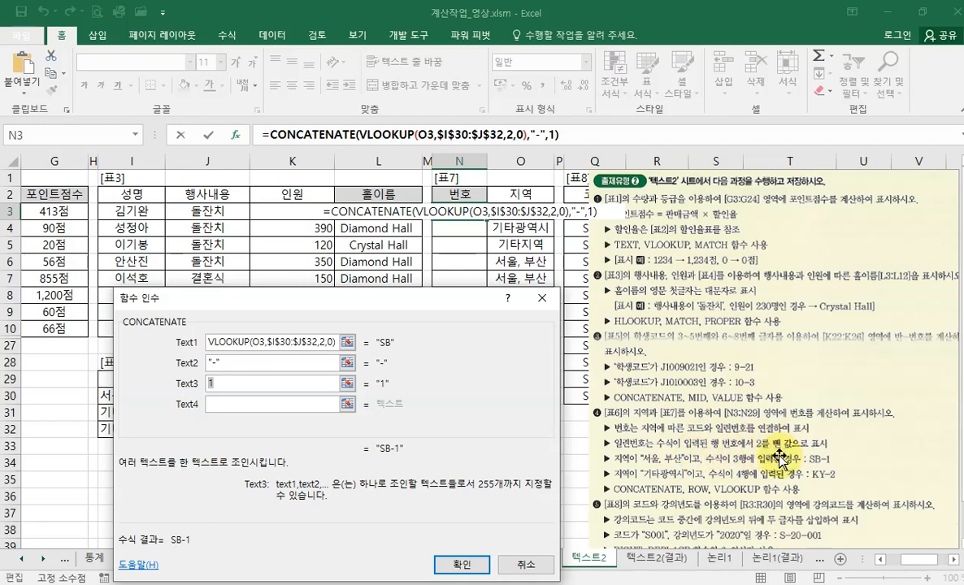
pyautogui.moveTo(394, 298); pyautogui.dragTo(547, 233)
pyautogui.moveTo(488, 229); pyautogui.dragTo(485, 248)
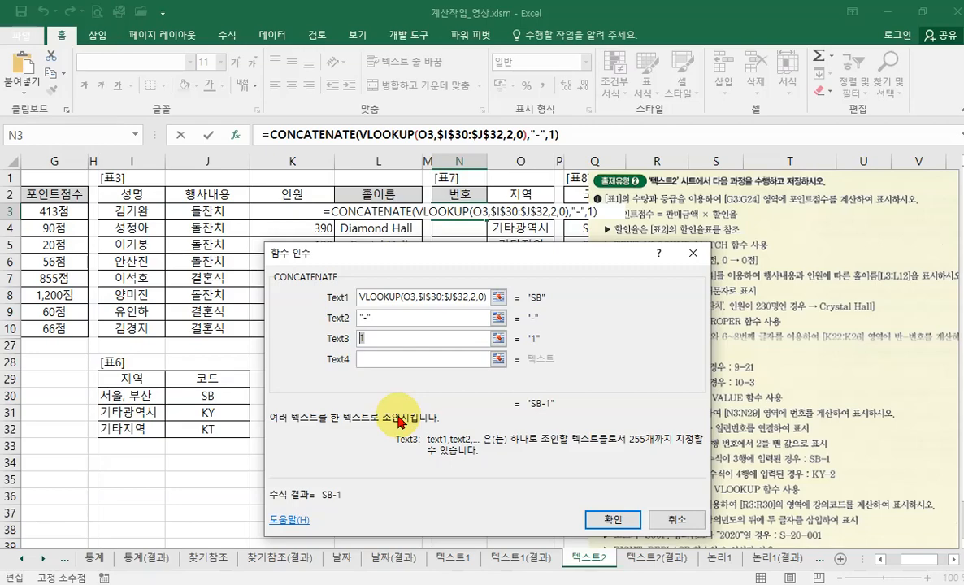
pyautogui.write('row')
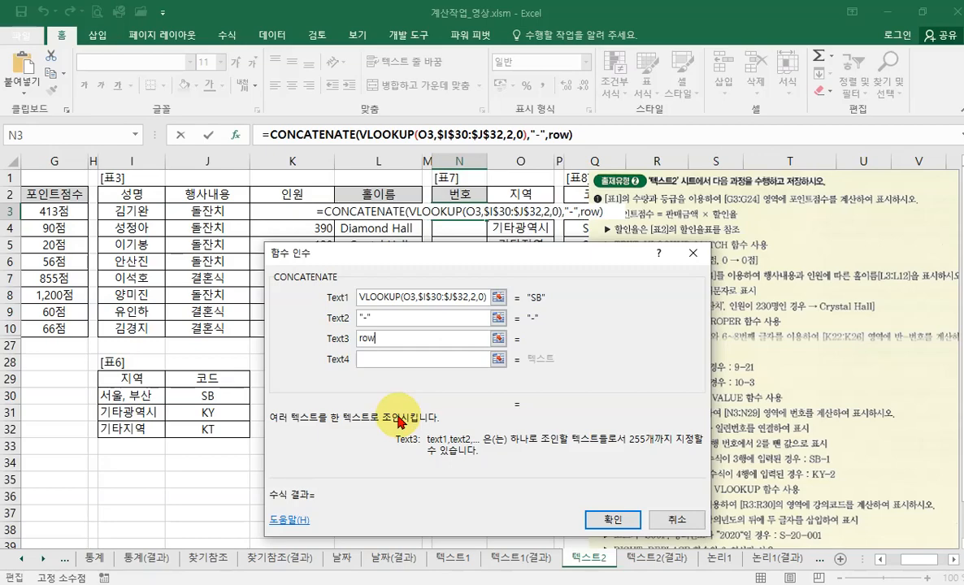
pyautogui.write('()')
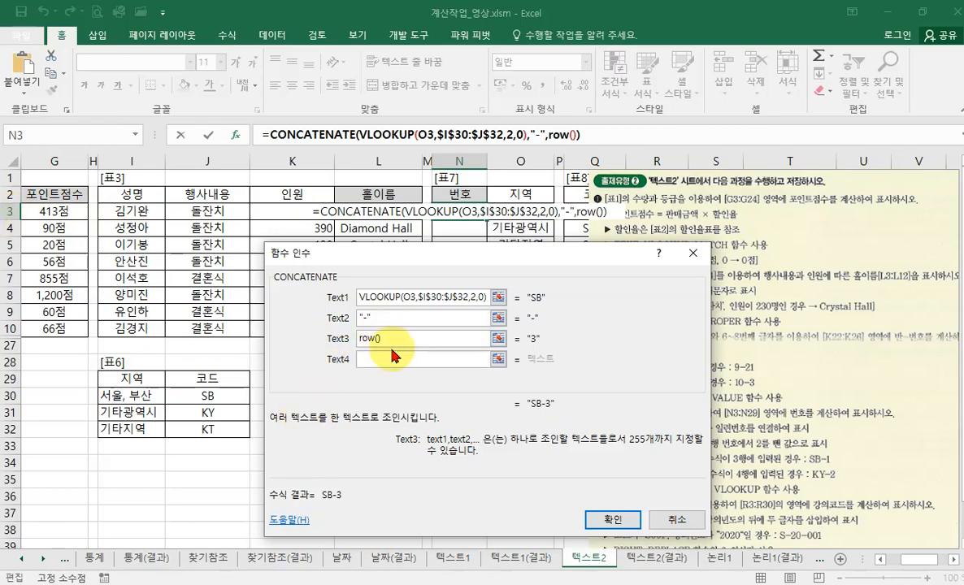
# - Set the reference of the nested ROW function to N3 and return to the CONCATENATE arguments
pyautogui.click(557, 136)
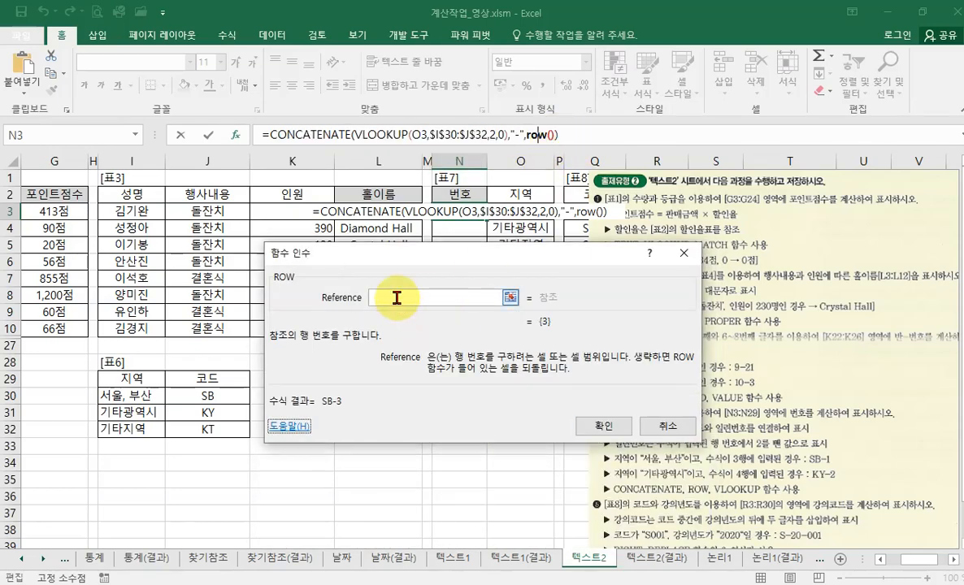
pyautogui.click(469, 218)
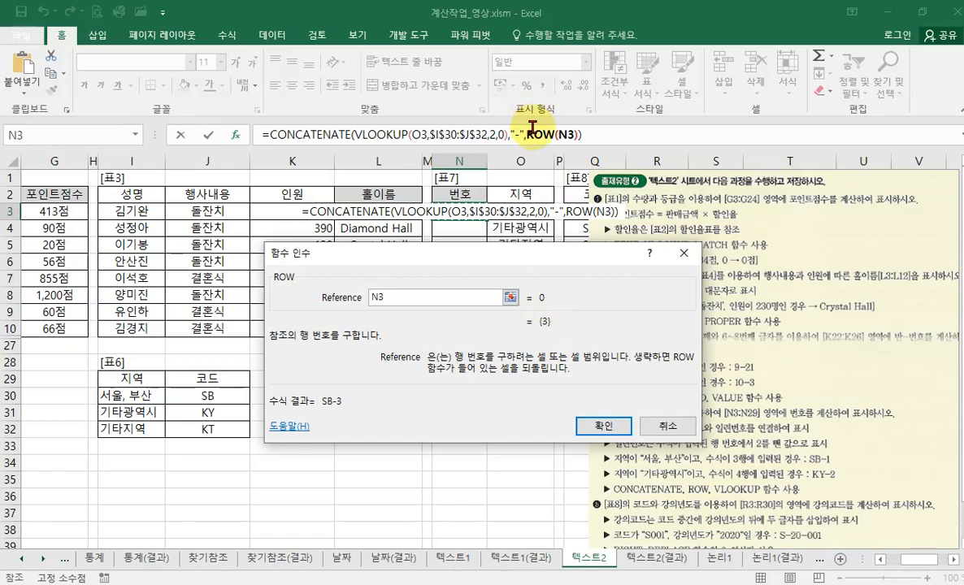
pyautogui.click(305, 135)
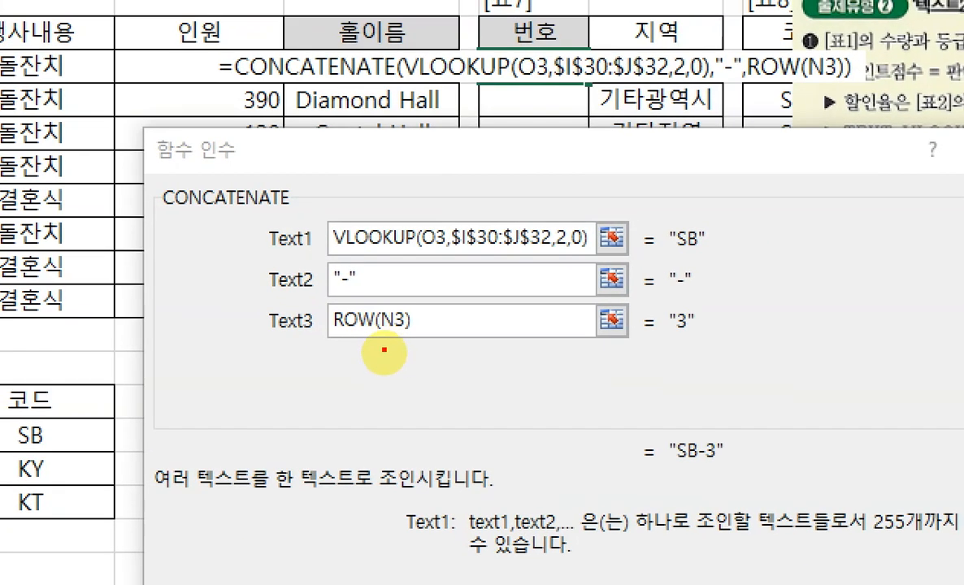
# - Compare the third CONCATENATE argument, ROW(N3), with its evaluated result
pyautogui.moveTo(384, 333); pyautogui.dragTo(405, 334)
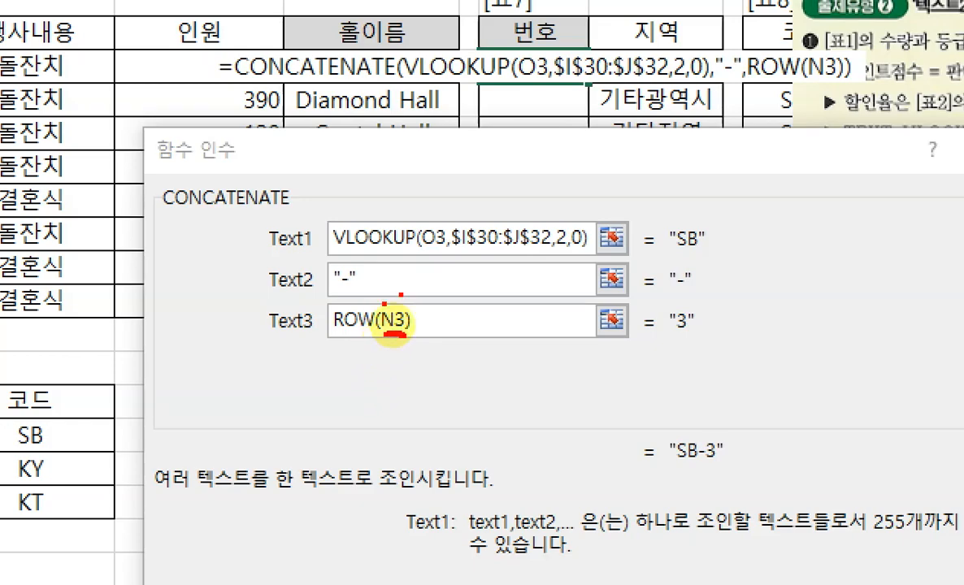
pyautogui.click(400, 302)
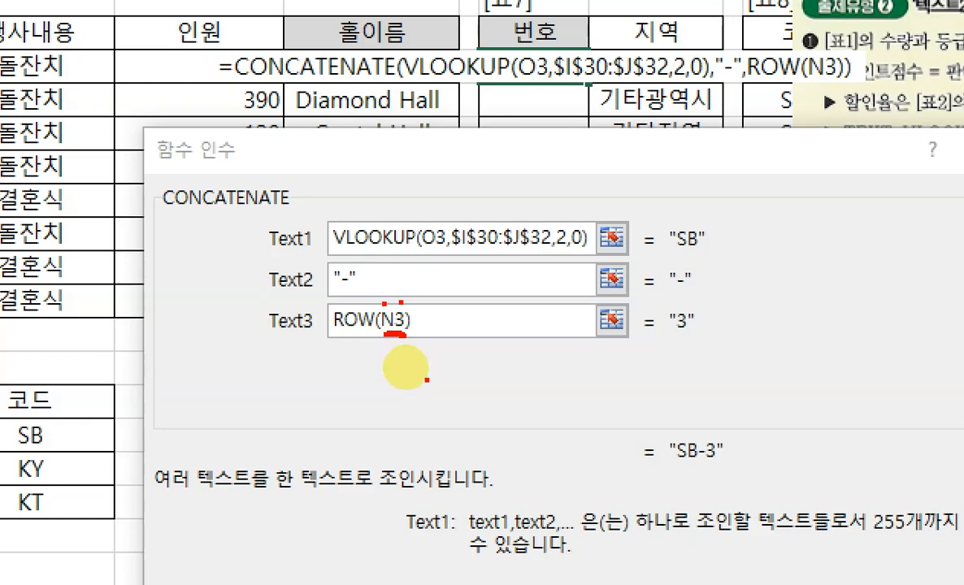
pyautogui.moveTo(329, 328); pyautogui.dragTo(398, 338)
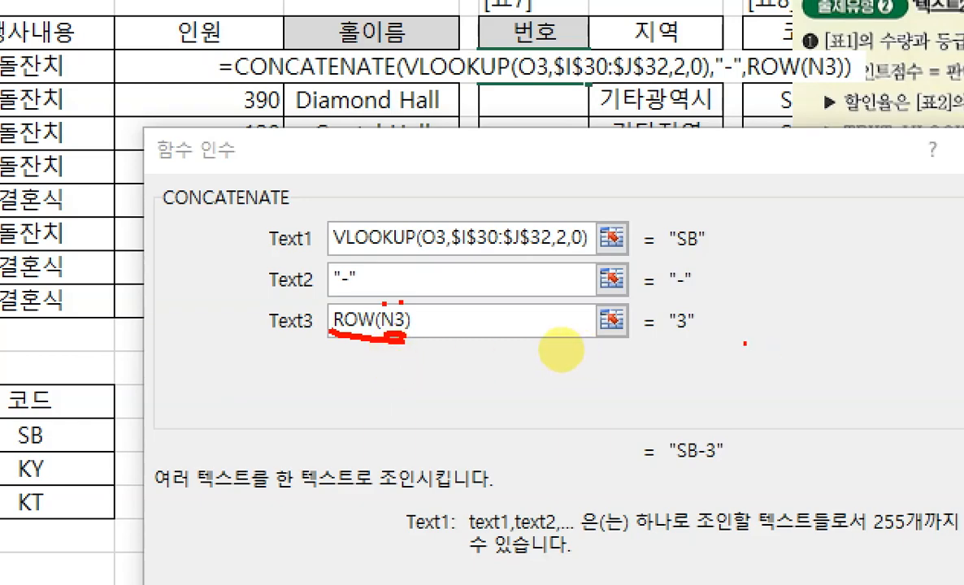
pyautogui.moveTo(697, 334)
pyautogui.mouseDown()
pyautogui.moveTo(668, 336)
pyautogui.moveTo(677, 357)
pyautogui.mouseUp()
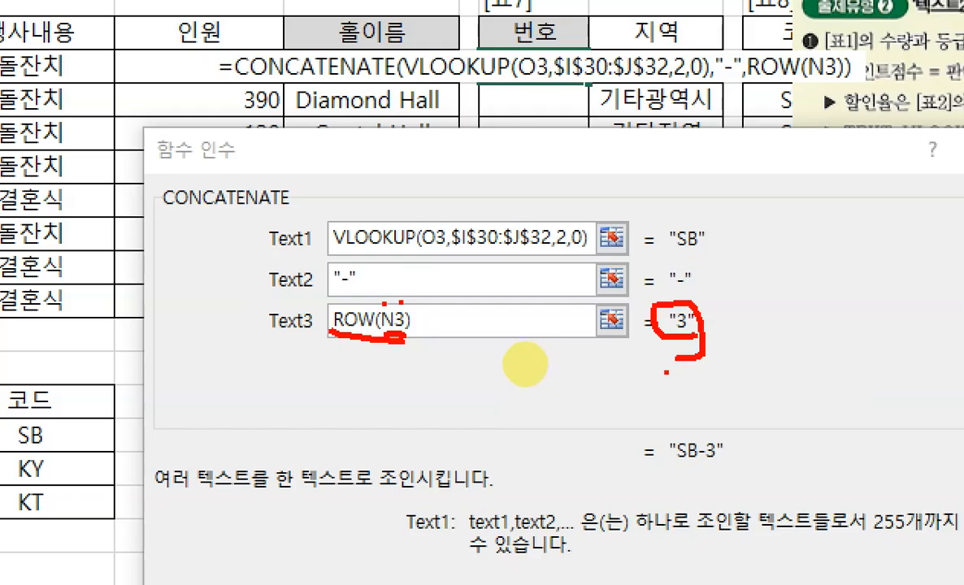
pyautogui.press('Escape')
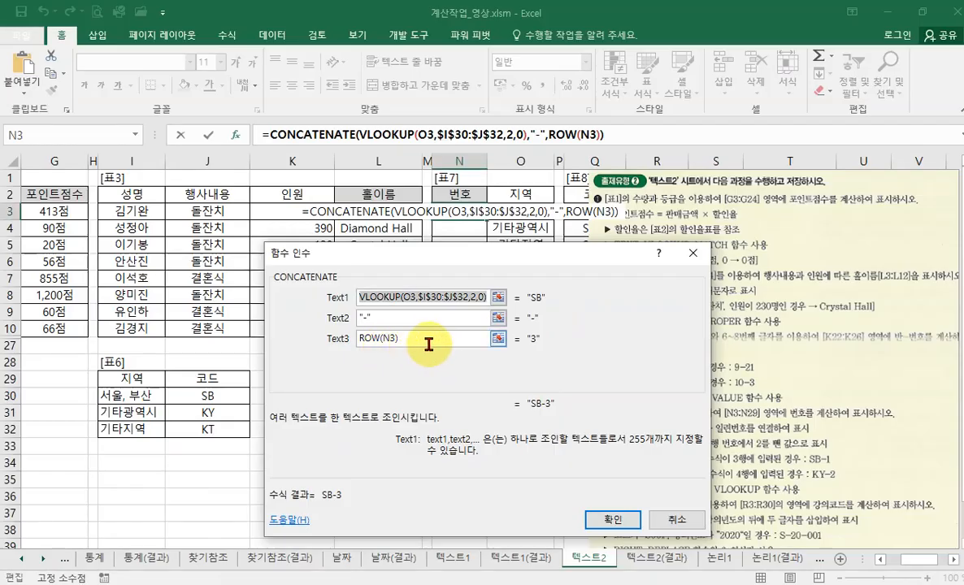
# - Subtract 2 from ROW(N3) in the third CONCATENATE argument and confirm the formula in N3
pyautogui.click(428, 340)
pyautogui.write('-')
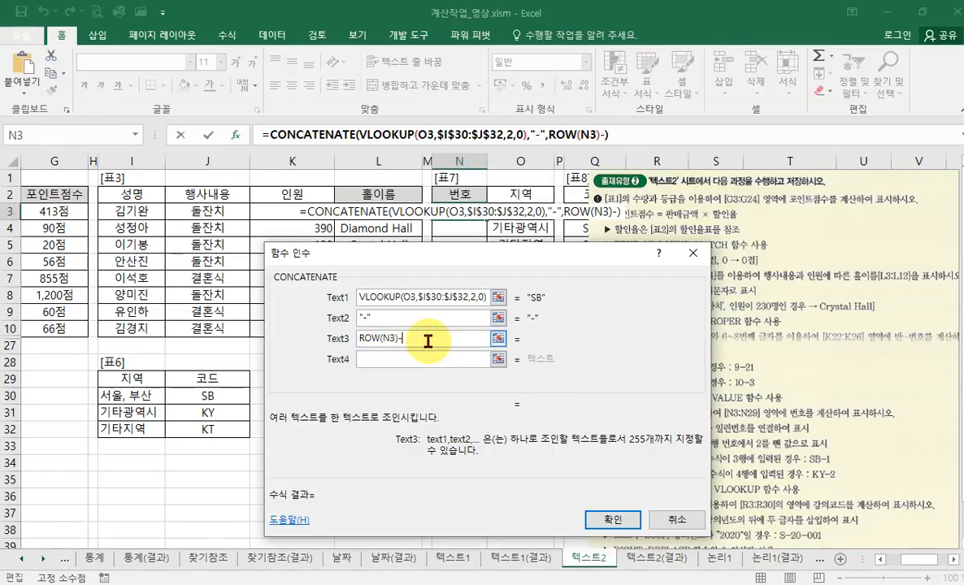
pyautogui.write('2')
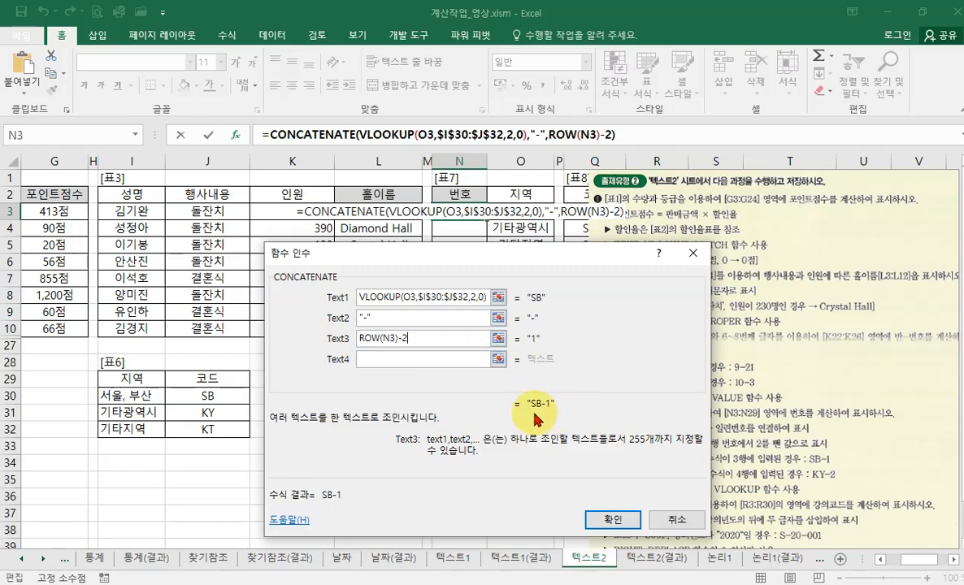
pyautogui.moveTo(479, 259); pyautogui.dragTo(481, 282)
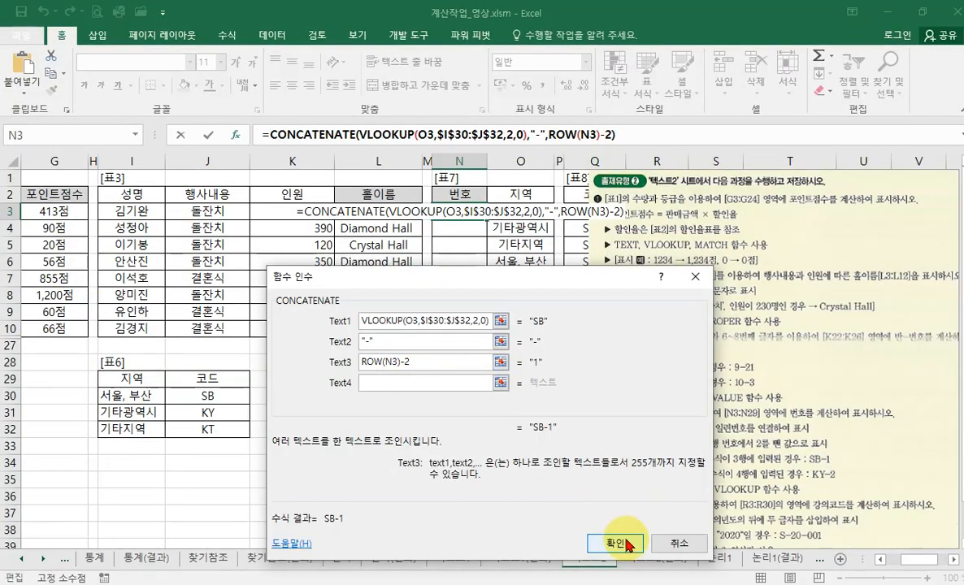
pyautogui.click(615, 543)
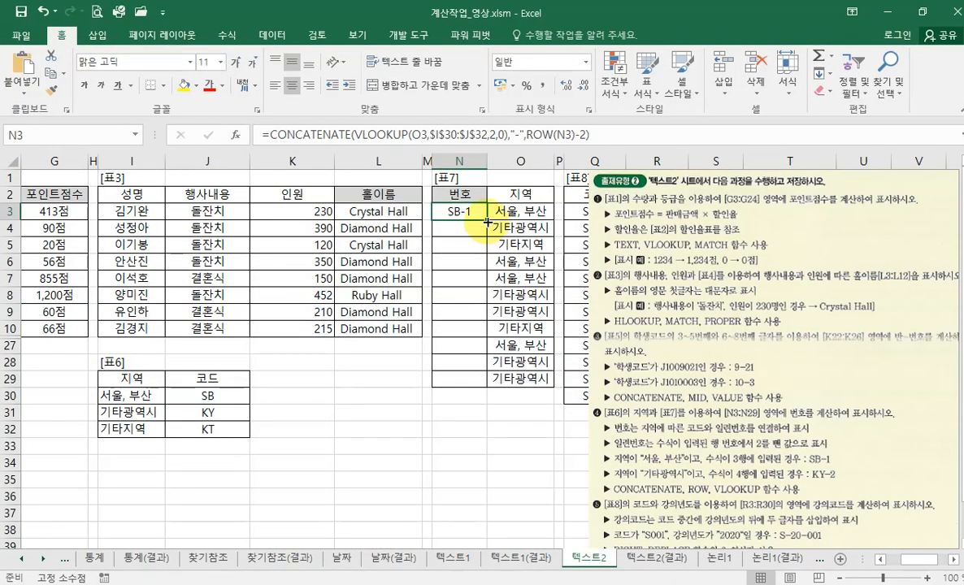
# - Fill the 번호 formula from N3 down to N29 and check the filled cells against their 지역 values
pyautogui.doubleClick(488, 222)
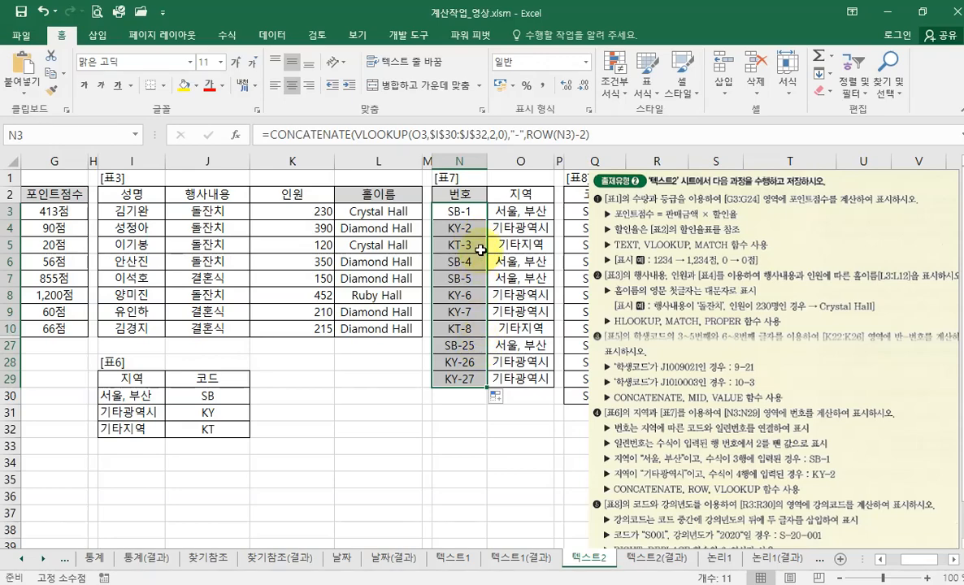
pyautogui.click(478, 233)
pyautogui.click(478, 249)
pyautogui.click(478, 263)
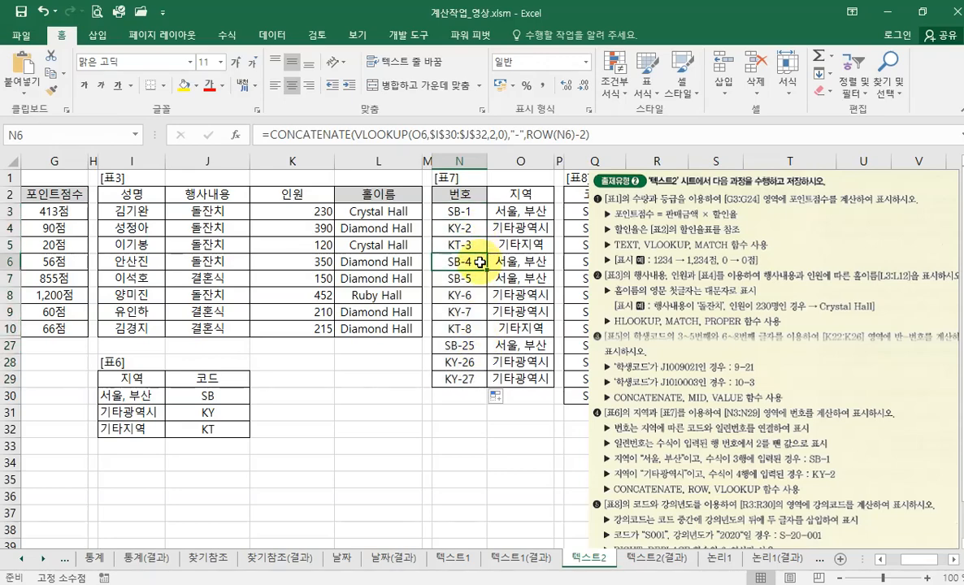
pyautogui.click(478, 284)
pyautogui.click(478, 298)
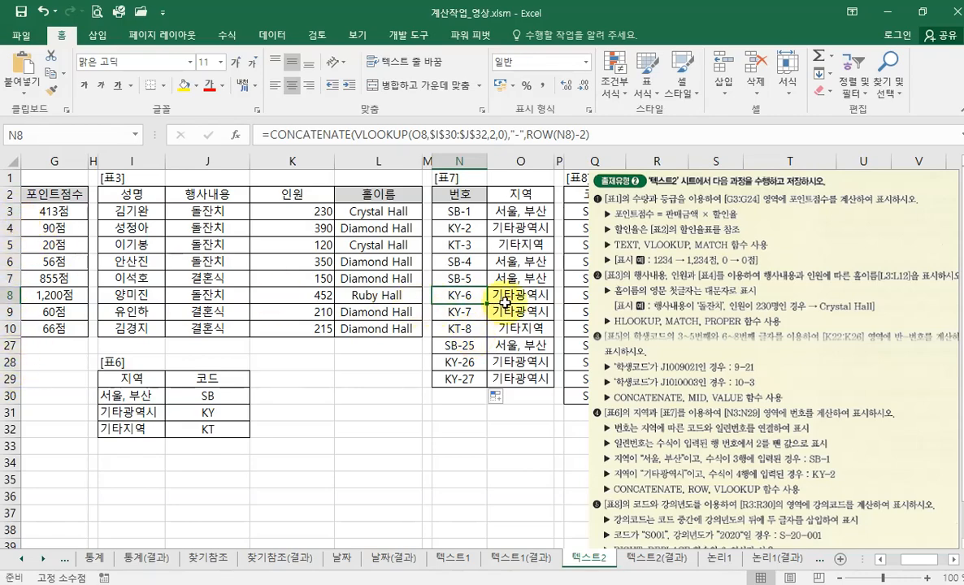
pyautogui.click(517, 299)
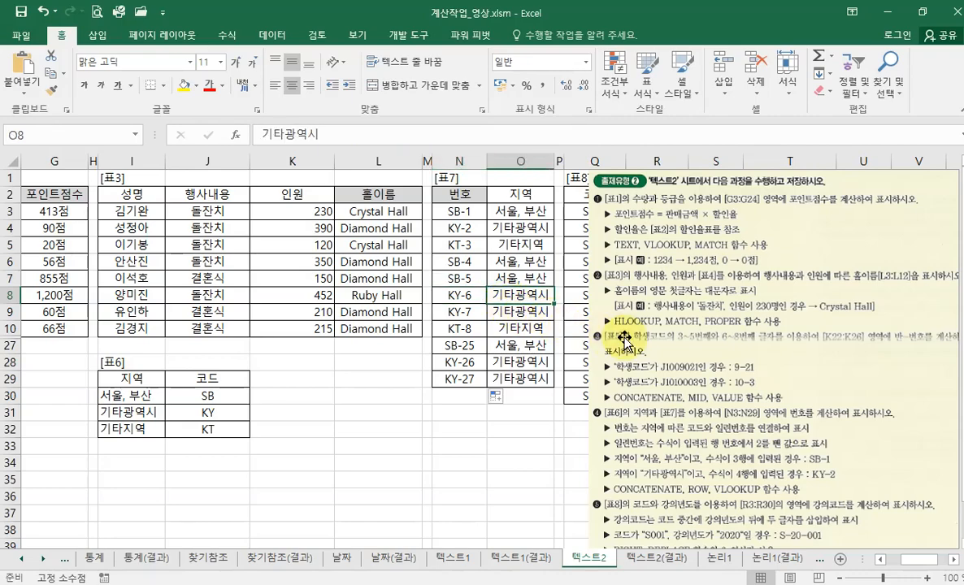
# - Move the exercise instruction picture clear of 표8 so that its columns Q to S are uncovered
pyautogui.moveTo(643, 340); pyautogui.dragTo(766, 341)
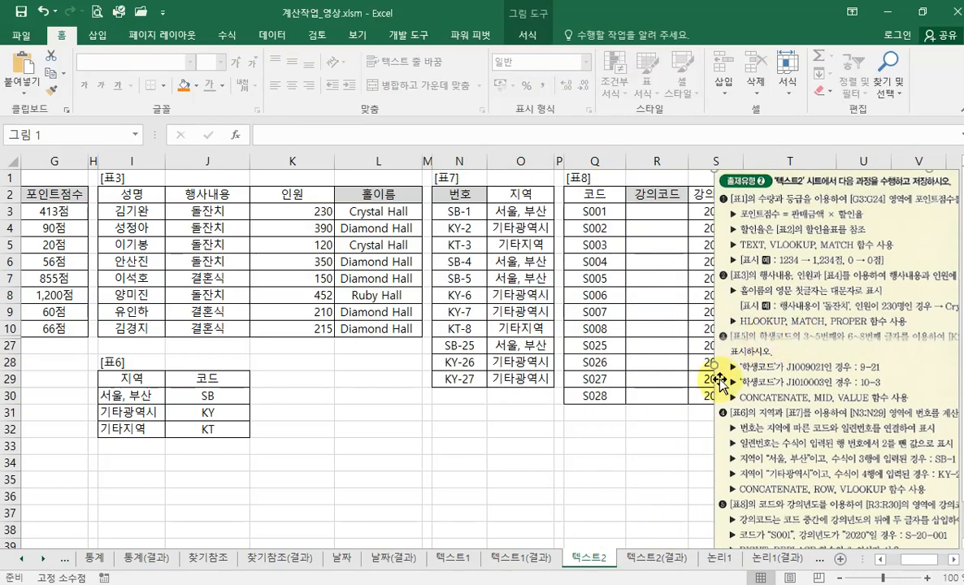
pyautogui.click(955, 560)
pyautogui.click(955, 560)
pyautogui.click(954, 560)
pyautogui.click(954, 560)
pyautogui.click(954, 560)
pyautogui.click(954, 560)
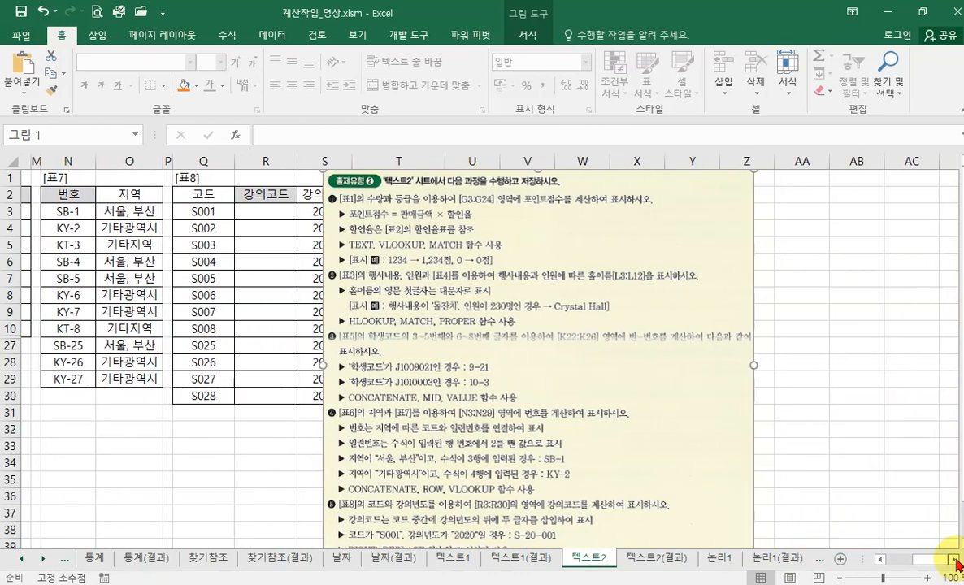
pyautogui.moveTo(547, 429); pyautogui.dragTo(597, 428)
# - Review the complete CONCATENATE, VLOOKUP and ROW formula in N3
pyautogui.click(59, 210)
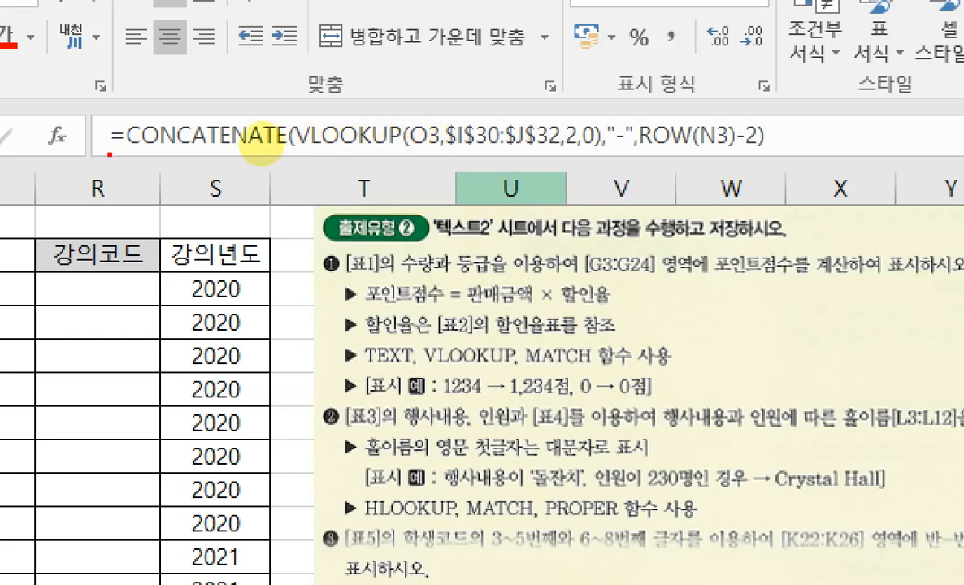
pyautogui.moveTo(110, 153); pyautogui.dragTo(797, 163)
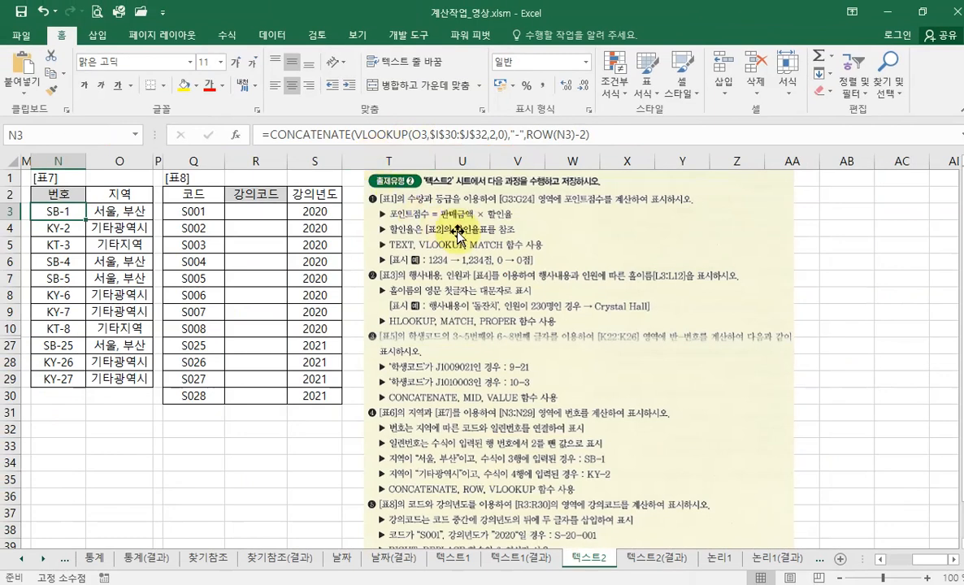
pyautogui.click(569, 350)
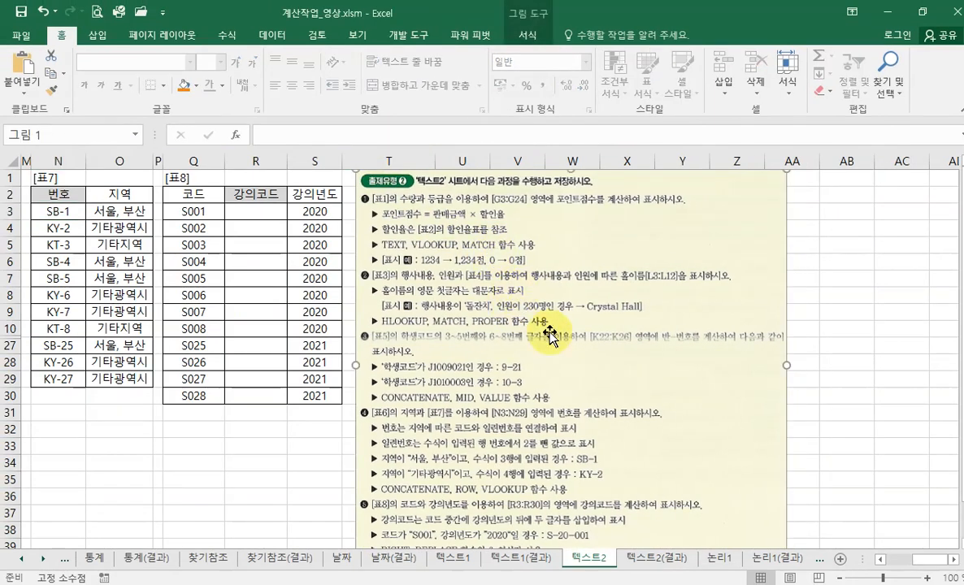
# - Select R3 and examine how the 코드 and 강의년도 values of 표8 combine into the 강의코드
pyautogui.click(259, 213)
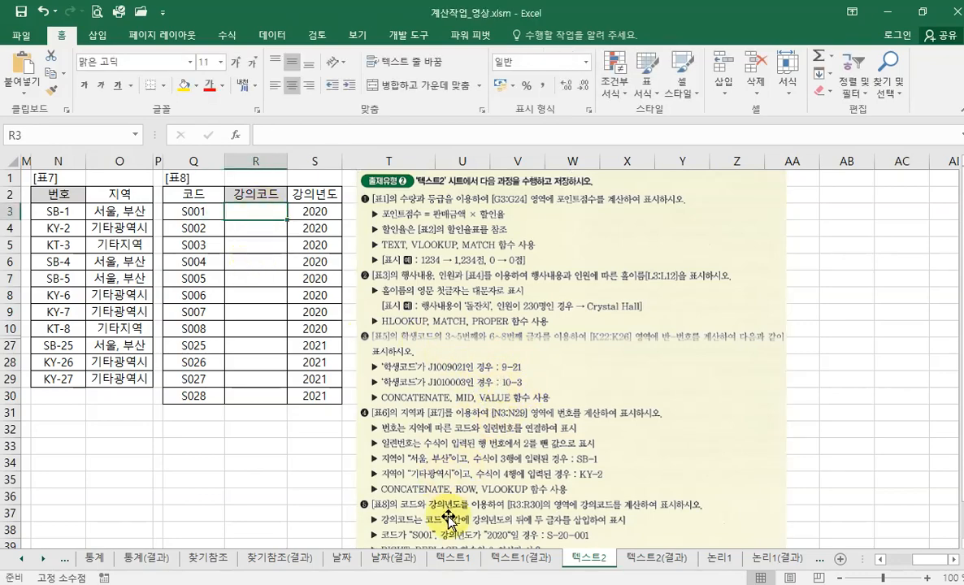
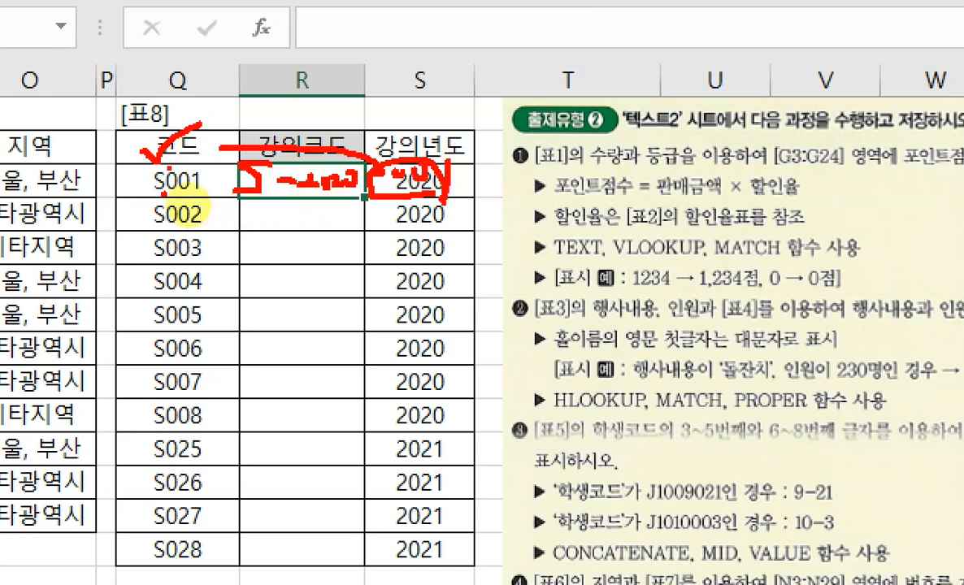
pyautogui.moveTo(173, 141); pyautogui.dragTo(163, 195)
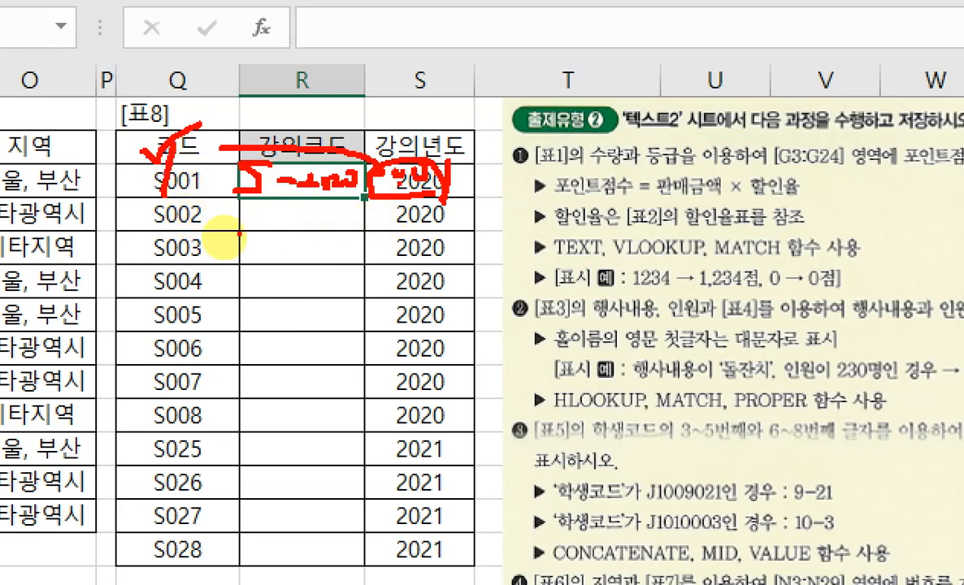
pyautogui.moveTo(246, 224); pyautogui.dragTo(293, 224)
pyautogui.moveTo(447, 234); pyautogui.dragTo(470, 244)
pyautogui.moveTo(523, 218); pyautogui.dragTo(605, 217)
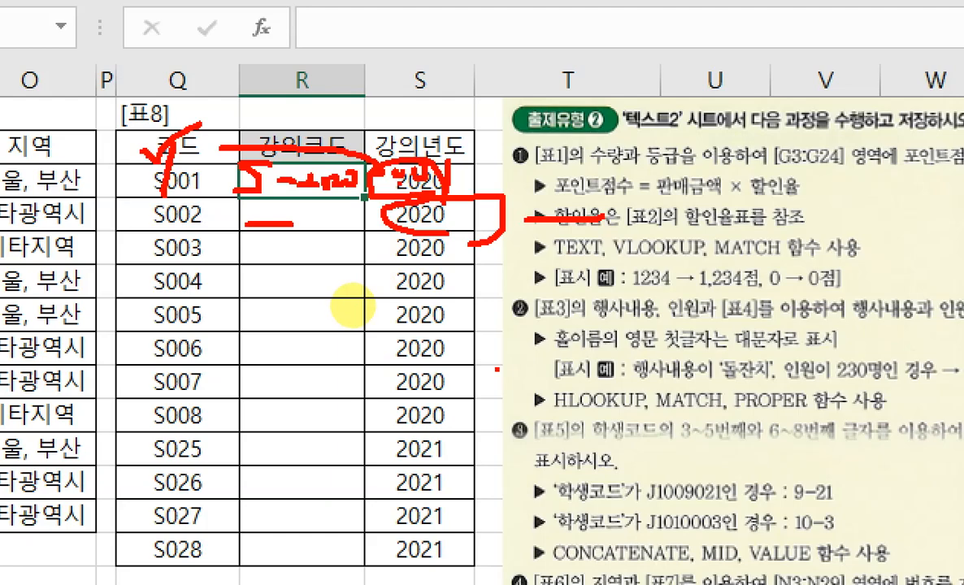
pyautogui.press('Escape')
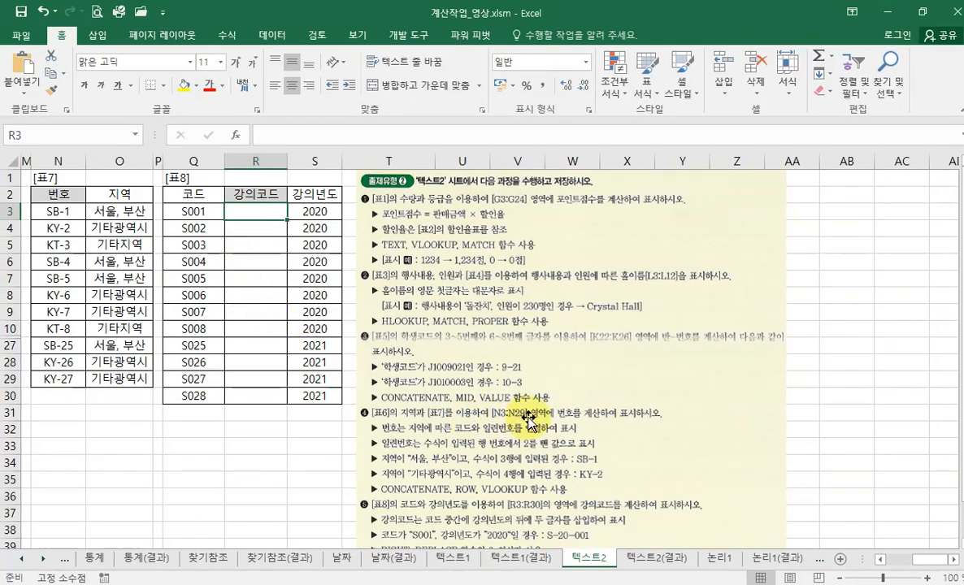
# - Read the function requirements of exercise 5 and locate where the 강의년도 digits from S3 go in the code in Q3
pyautogui.scroll(-1, 941, 409)
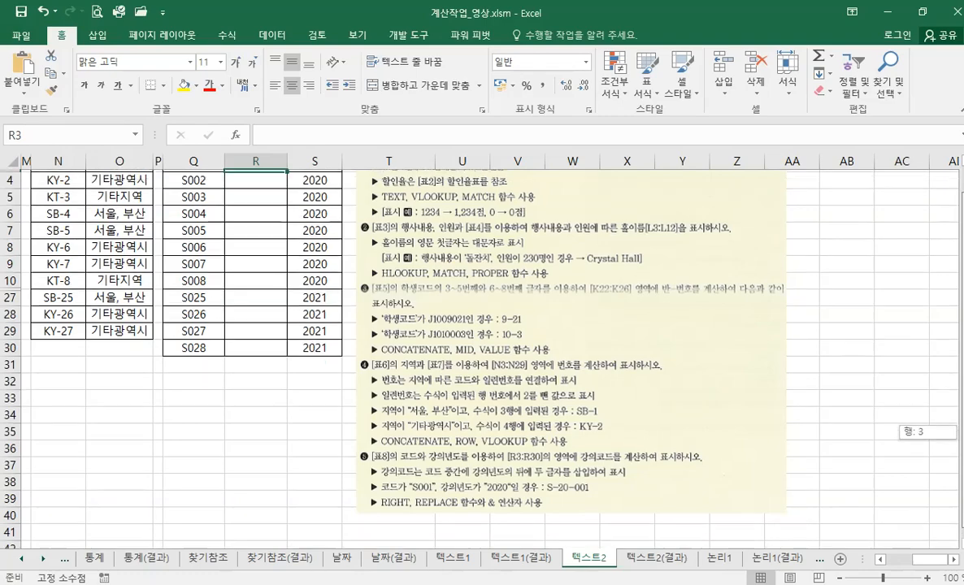
pyautogui.scroll(1, 940, 409)
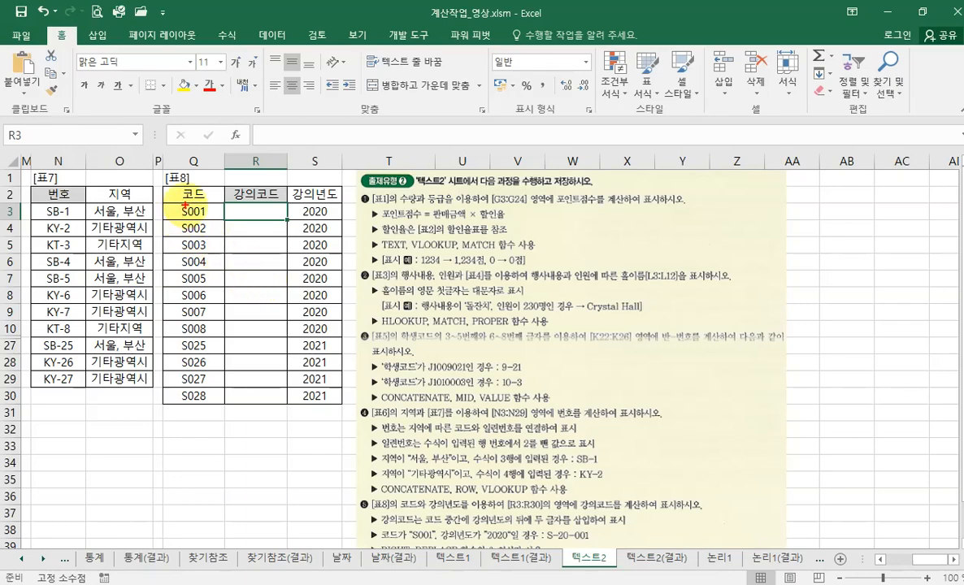
pyautogui.moveTo(188, 209); pyautogui.dragTo(187, 217)
pyautogui.moveTo(308, 206)
pyautogui.mouseDown()
pyautogui.moveTo(306, 216)
pyautogui.moveTo(320, 204)
pyautogui.moveTo(308, 209)
pyautogui.moveTo(218, 172)
pyautogui.moveTo(194, 207)
pyautogui.mouseUp()
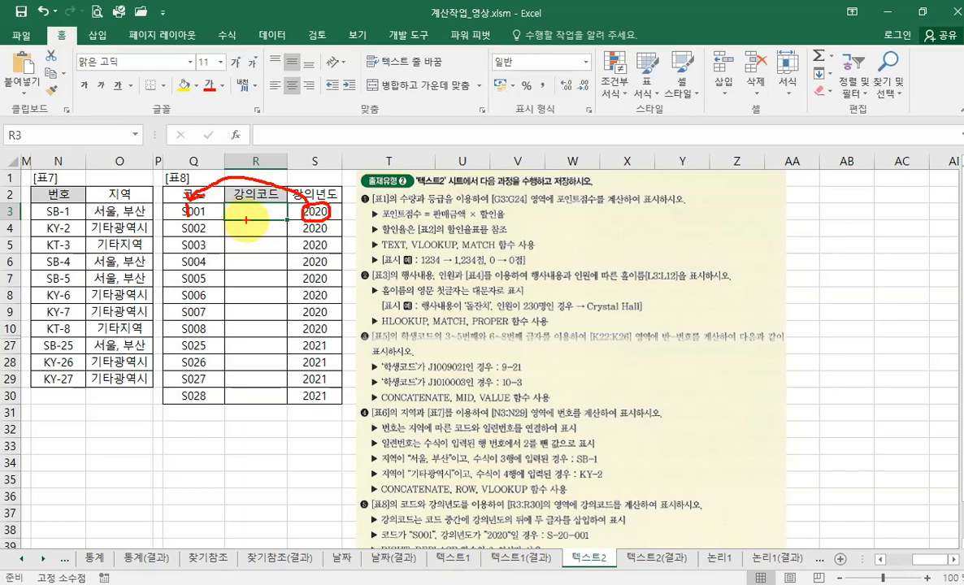
# - Start a SUBSTITUTE formula in R3 through the function arguments dialog, with Q3 as the Text argument
pyautogui.press('Escape')
pyautogui.moveTo(962, 355)
pyautogui.mouseDown()
pyautogui.moveTo(962, 387)
pyautogui.moveTo(962, 357)
pyautogui.mouseUp()
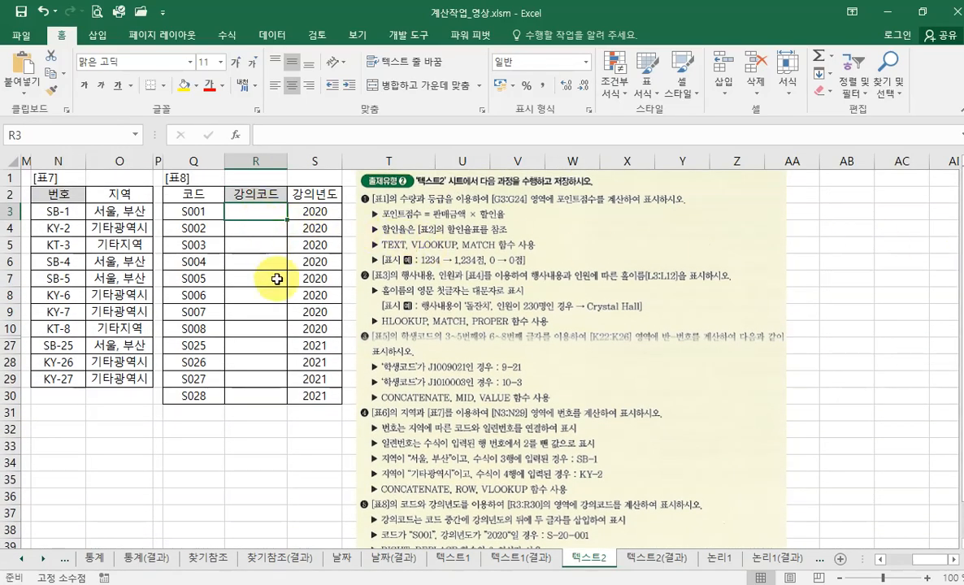
pyautogui.write('=su')
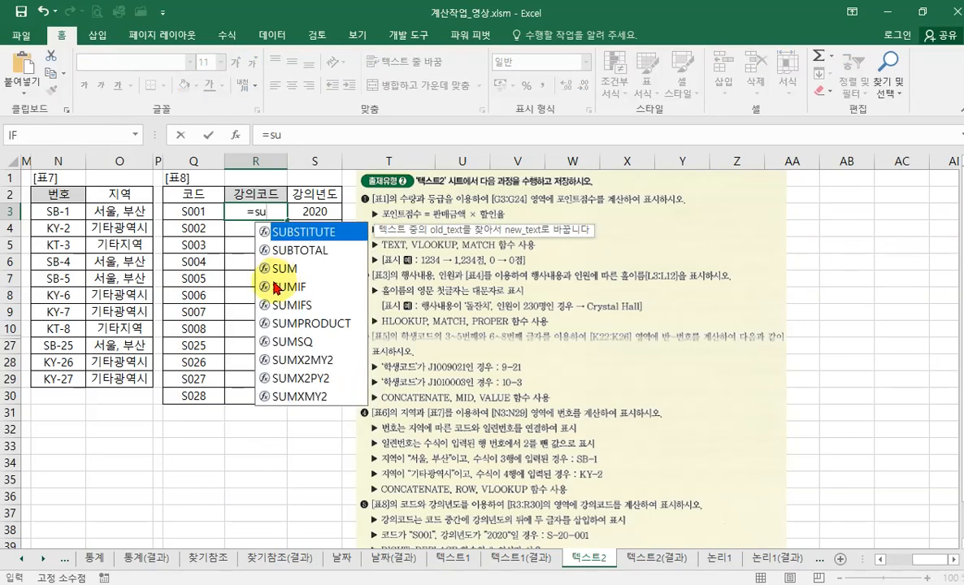
pyautogui.doubleClick(284, 232)
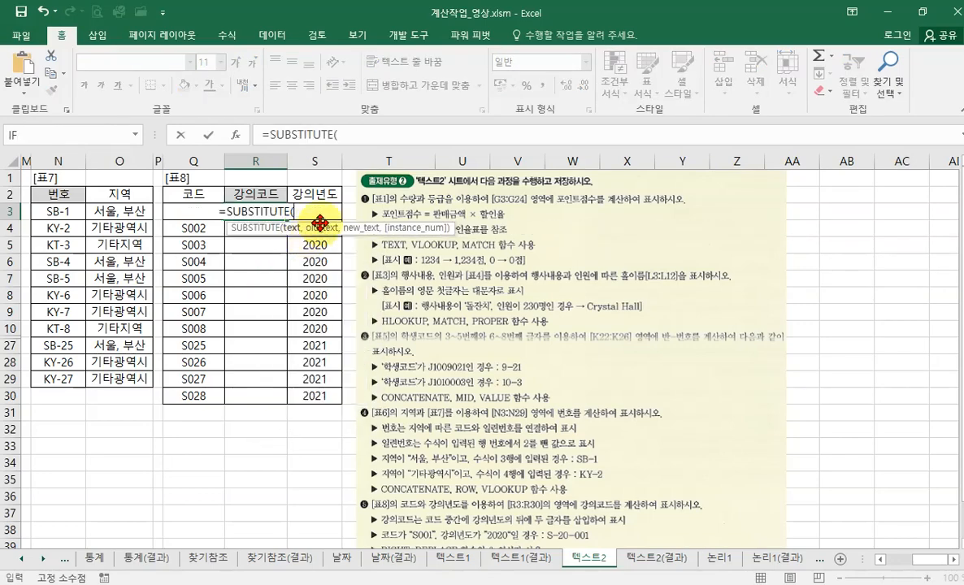
pyautogui.click(236, 134)
pyautogui.moveTo(410, 277); pyautogui.dragTo(314, 242)
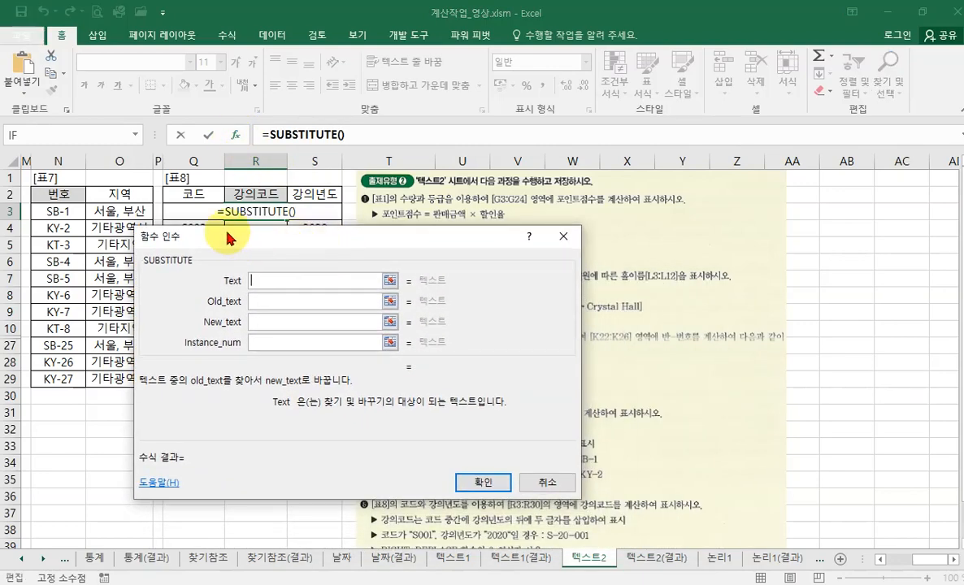
pyautogui.click(198, 212)
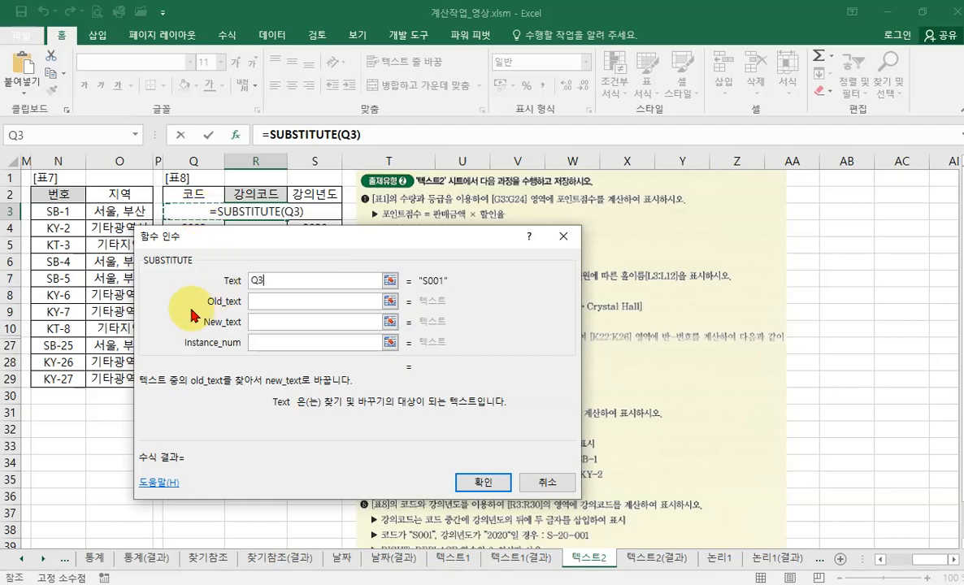
# - Build the New_text argument as "-"&S3&"-" so the 강의년도 is enclosed in hyphens
pyautogui.click(253, 325)
pyautogui.write('-')
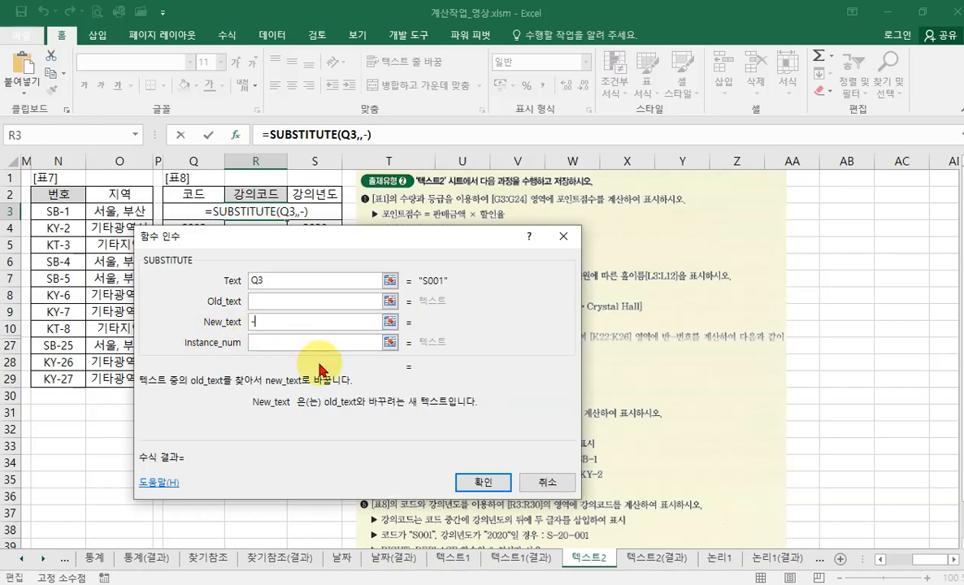
pyautogui.click(333, 211)
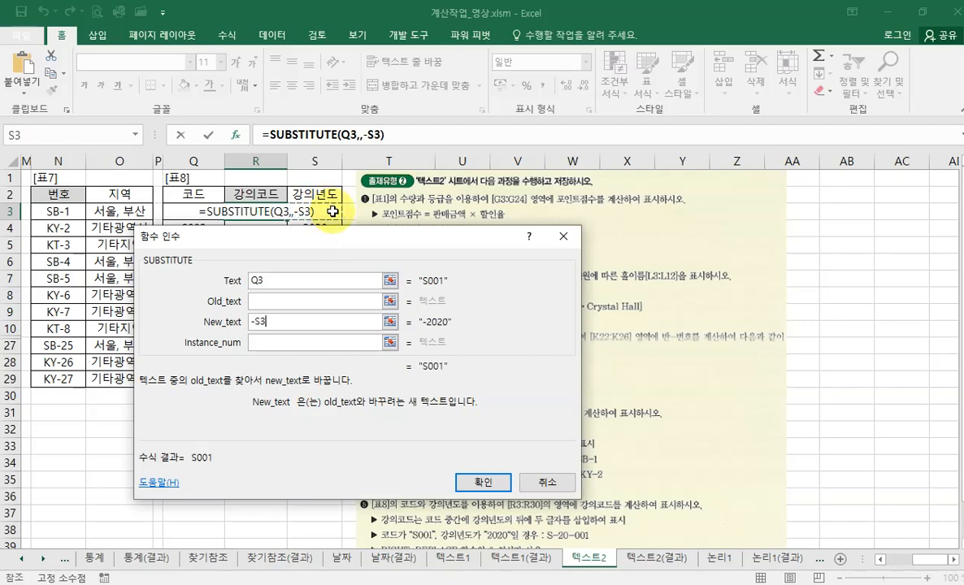
pyautogui.write('-')
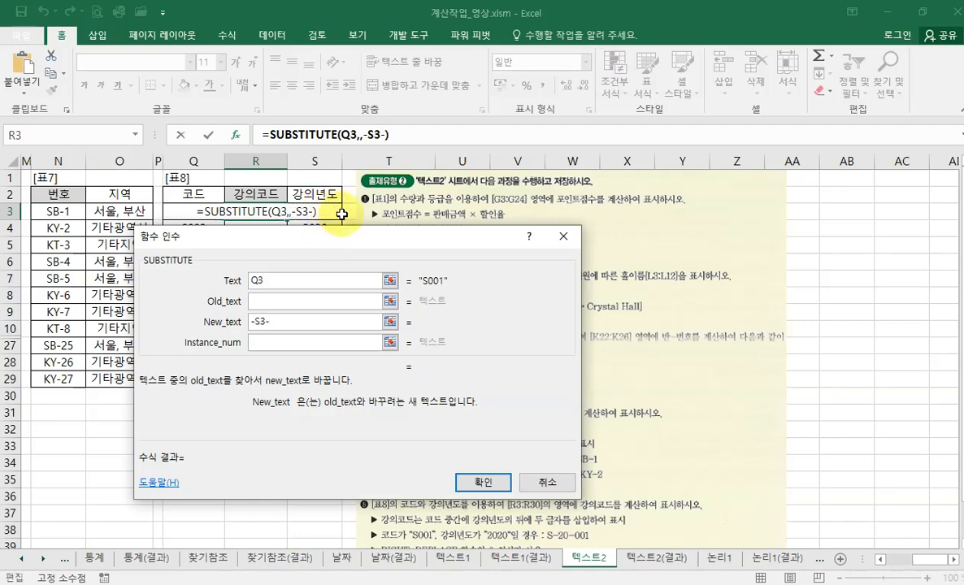
pyautogui.click(265, 301)
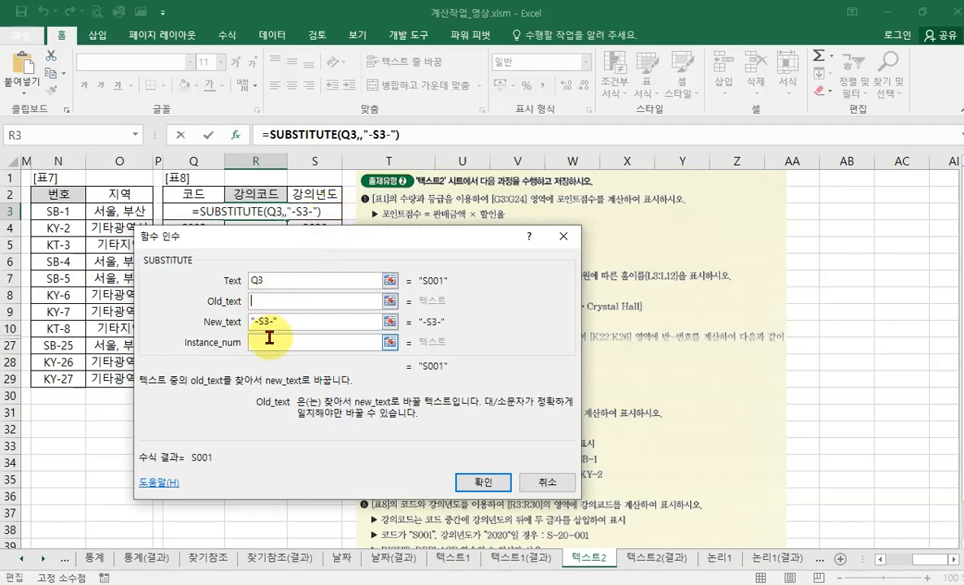
pyautogui.click(274, 323)
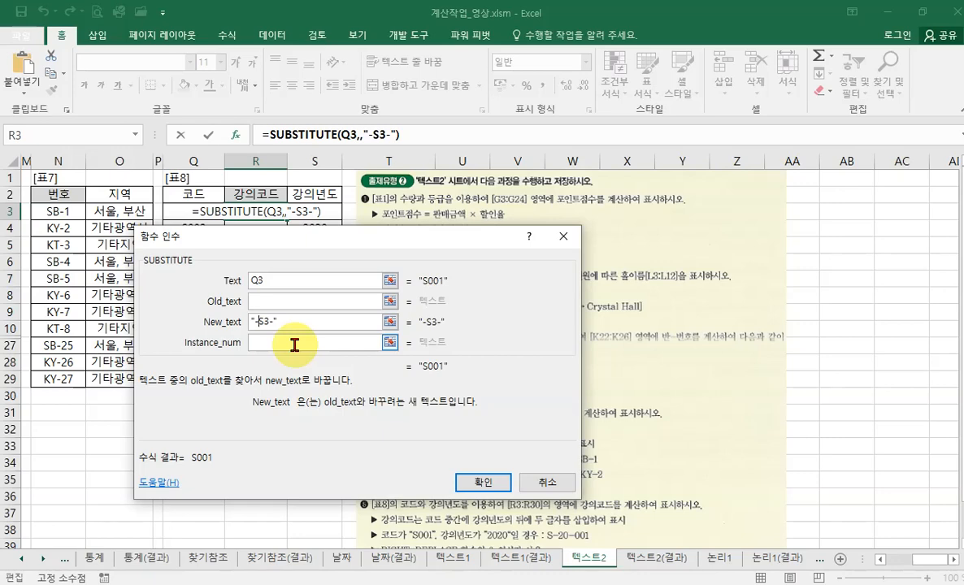
pyautogui.write('"&S3')
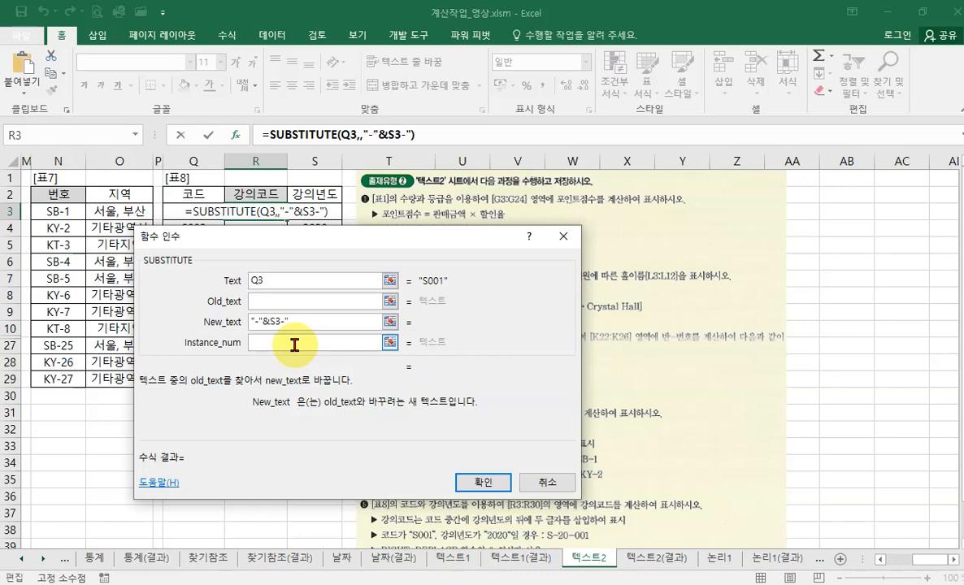
pyautogui.write('&')
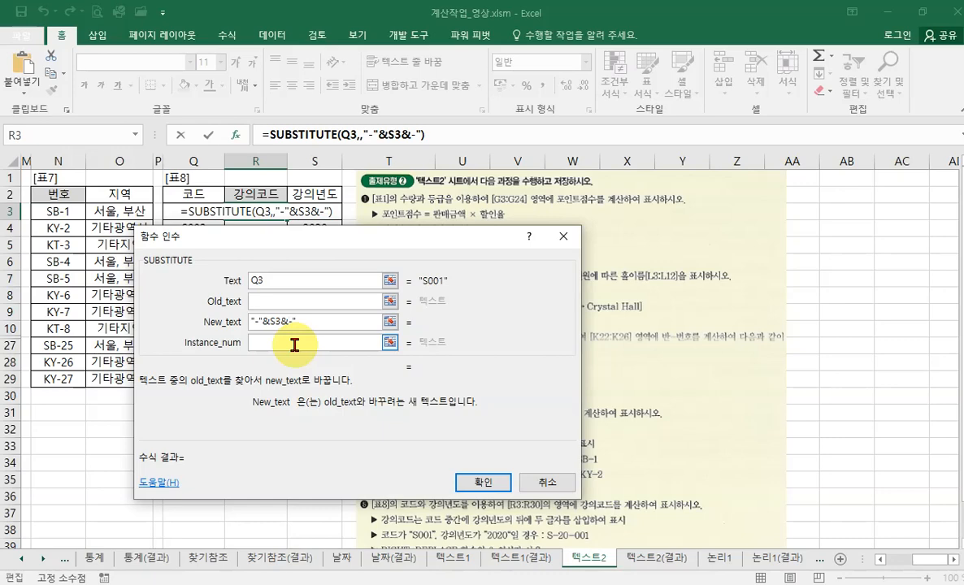
pyautogui.write('"')
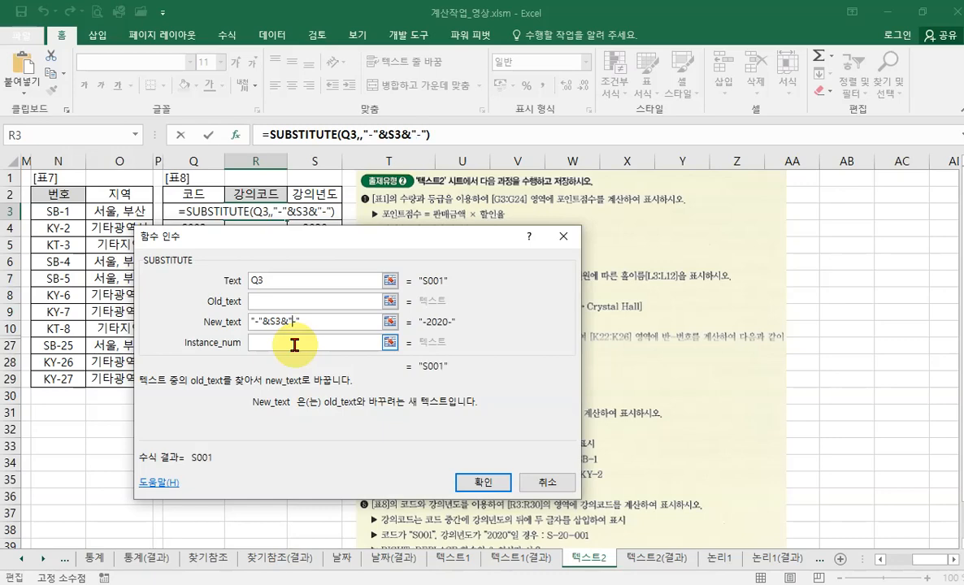
# - Try 2 as the Old_text argument and replace it with mid()
pyautogui.click(260, 300)
pyautogui.write('2')
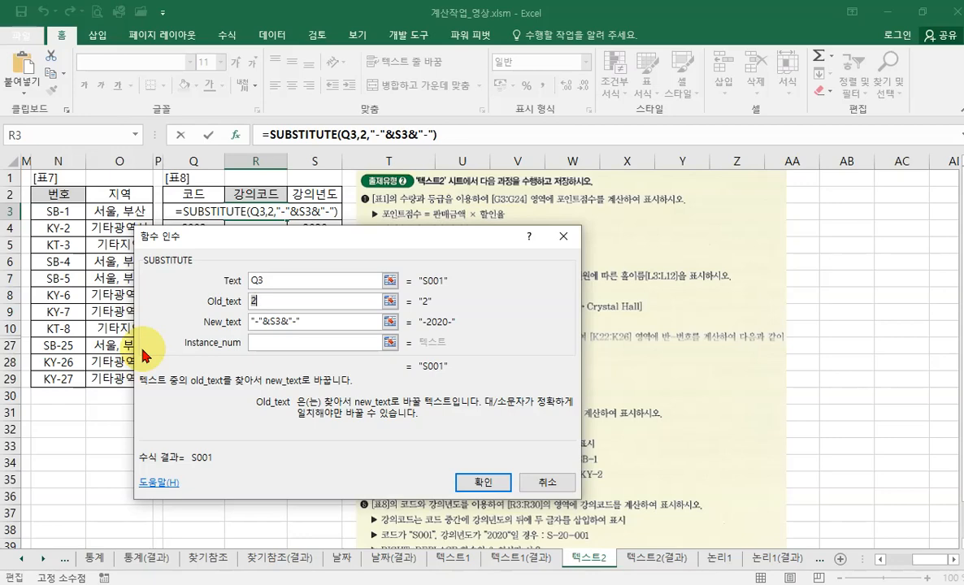
pyautogui.press('BackSpace')
pyautogui.write('m')
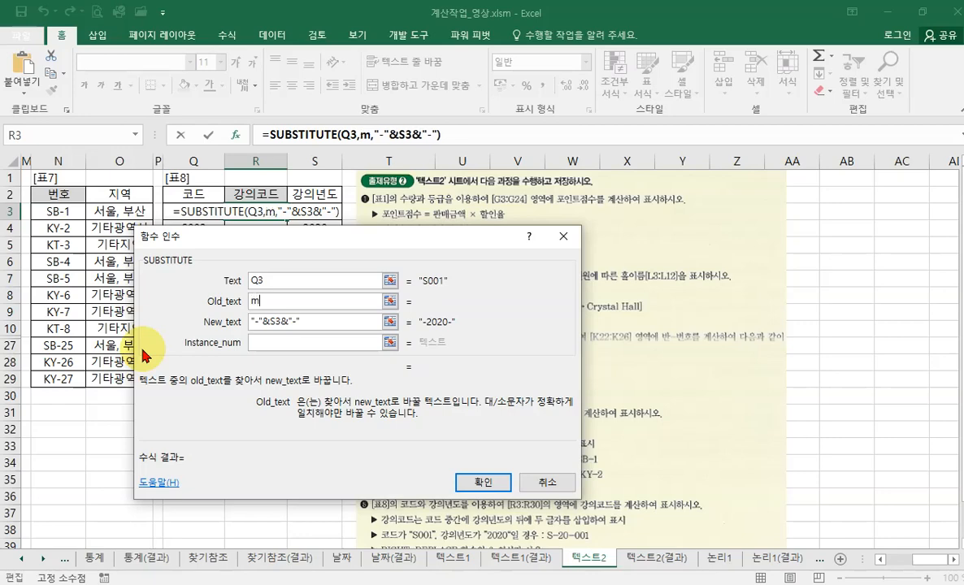
pyautogui.write('id()')
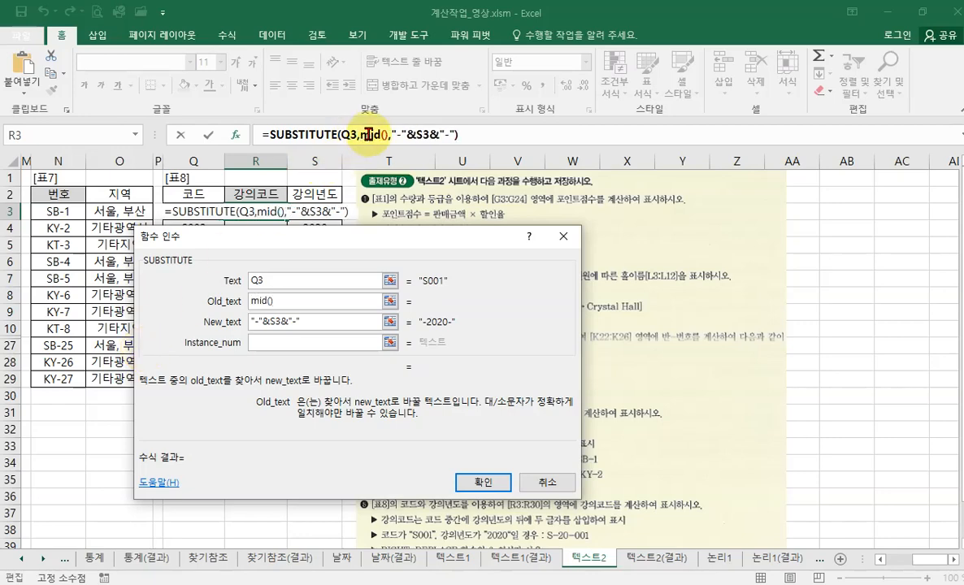
pyautogui.click(294, 341)
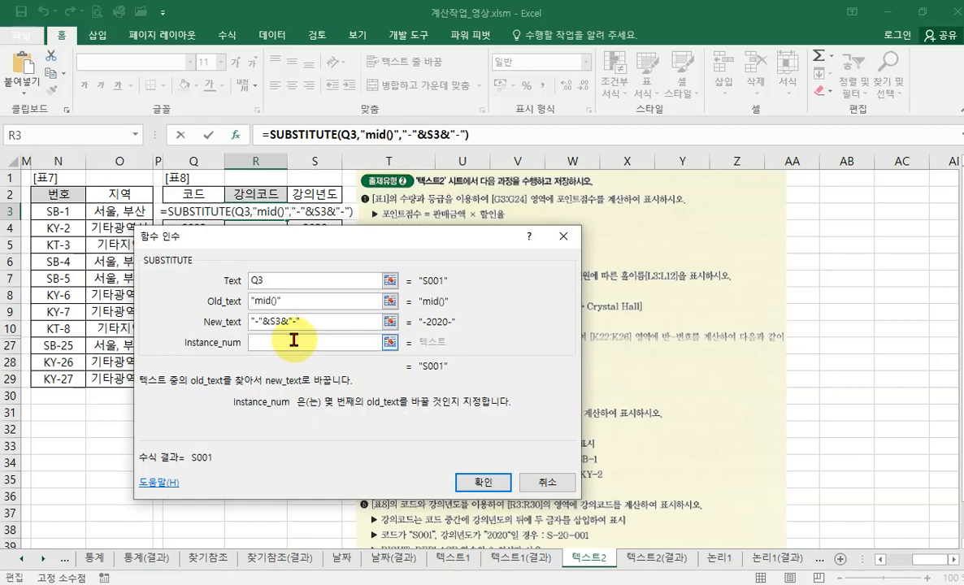
# - Set the Old_text argument to 2 and the New_text argument to 0
pyautogui.hotkey('shift', 'Tab')
pyautogui.hotkey('shift', 'Tab')
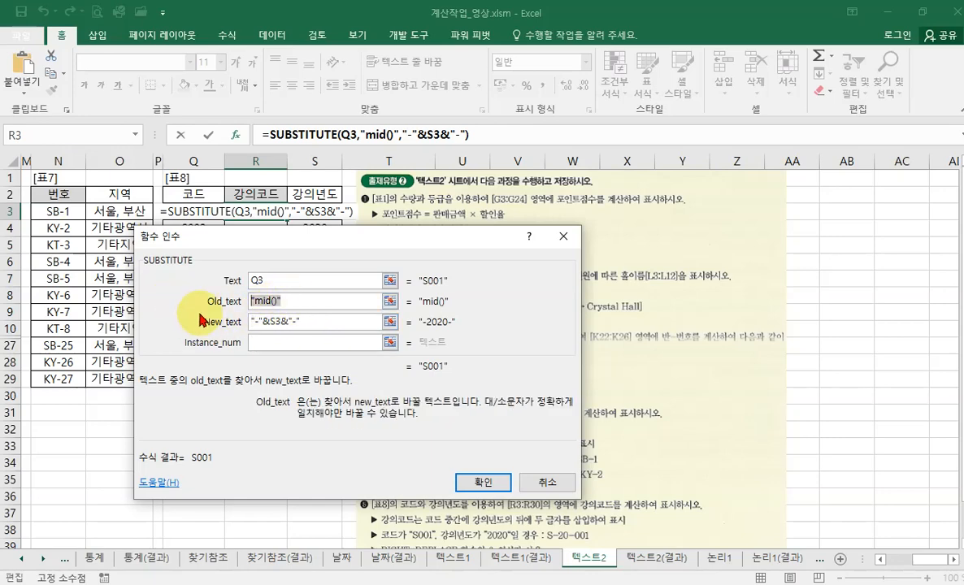
pyautogui.write('2')
pyautogui.click(289, 324)
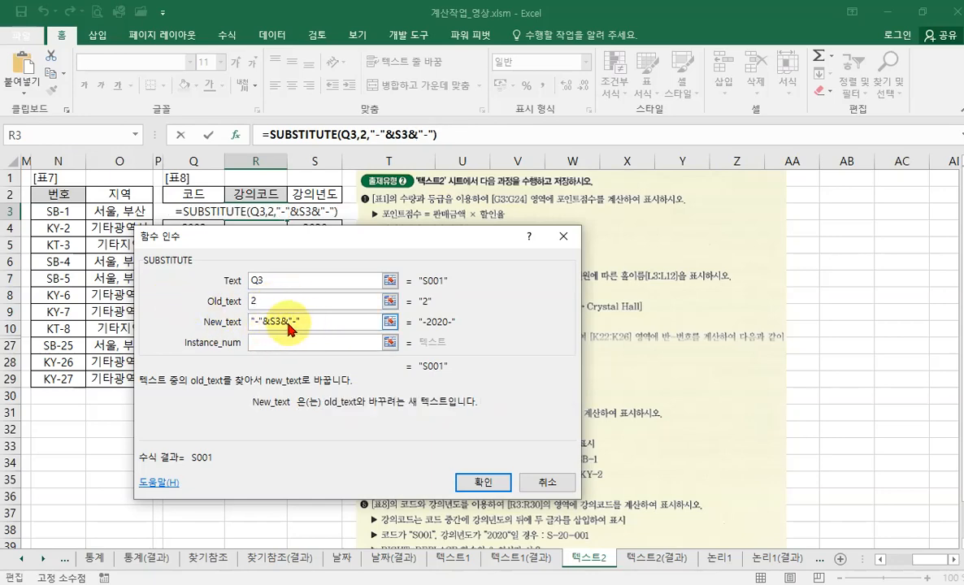
pyautogui.moveTo(288, 324); pyautogui.dragTo(244, 320)
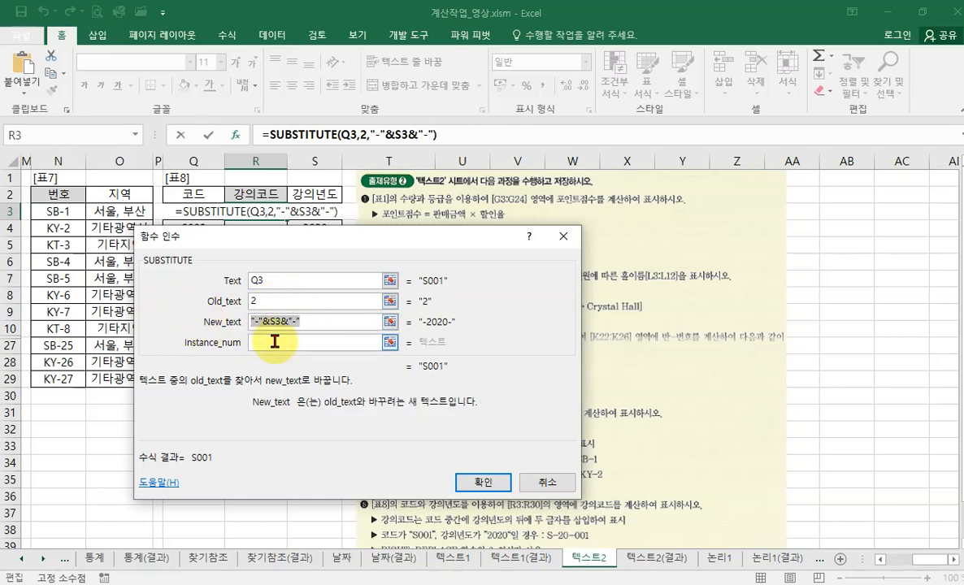
pyautogui.write('0')
pyautogui.click(275, 342)
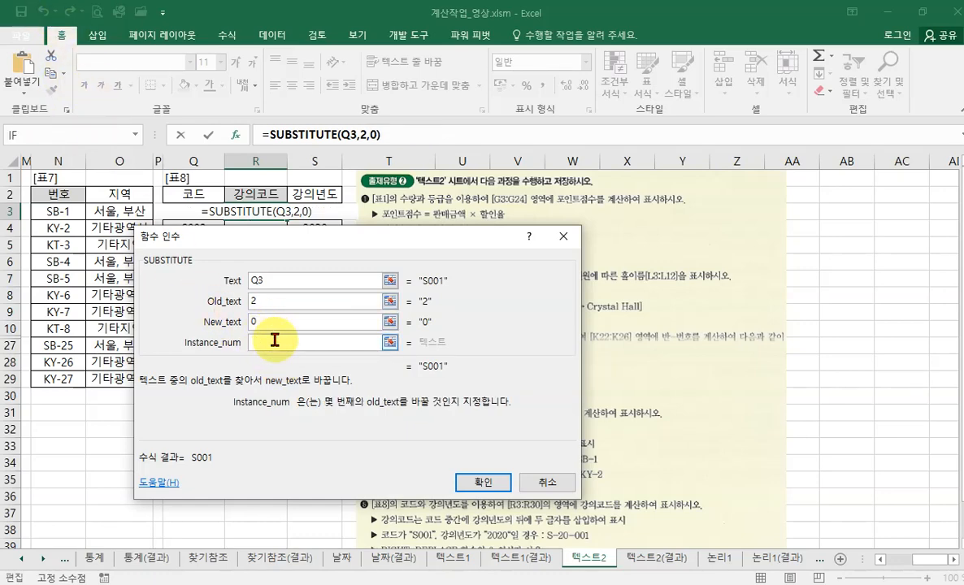
# - Try -S3- as the Instance_num argument of the SUBSTITUTE function
pyautogui.doubleClick(253, 322)
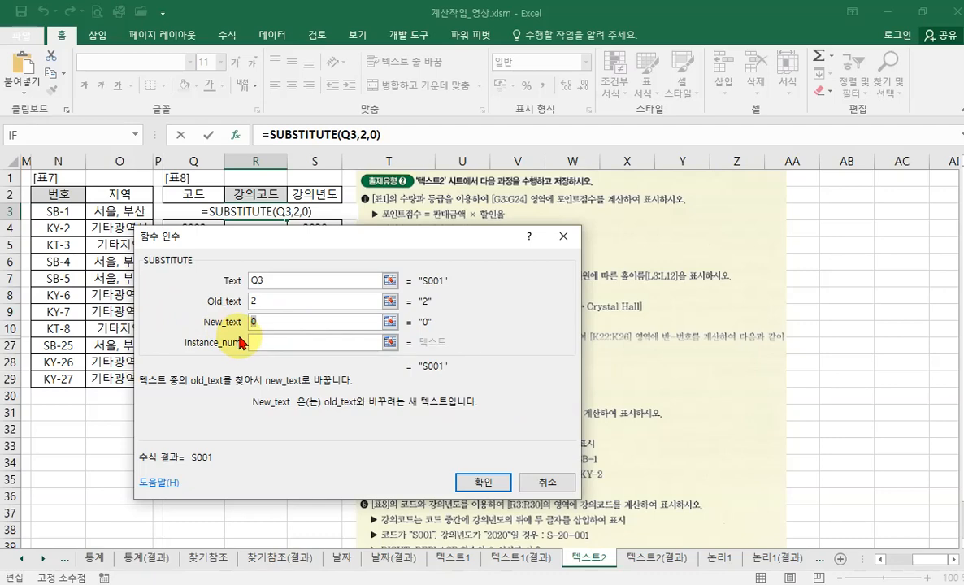
pyautogui.click(277, 342)
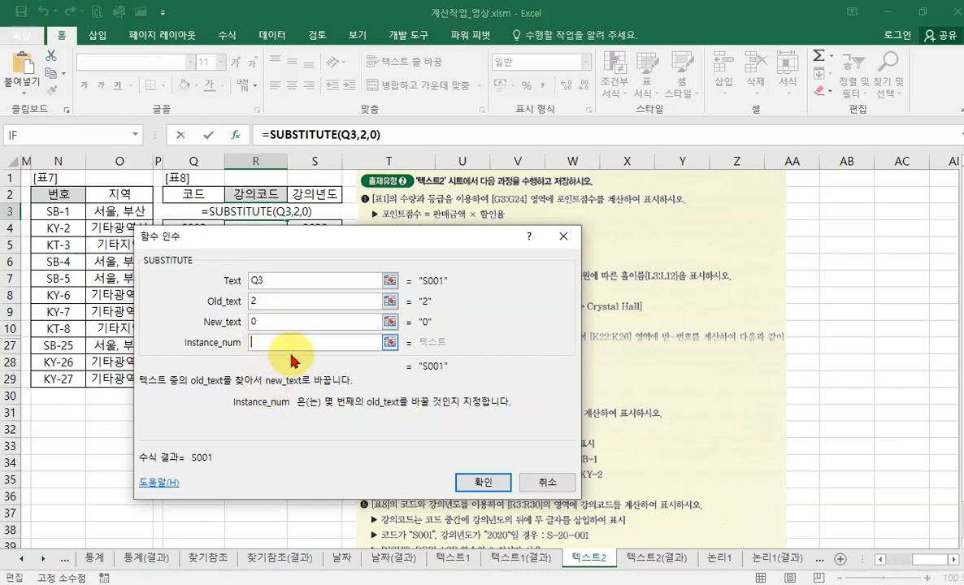
pyautogui.write('-2')
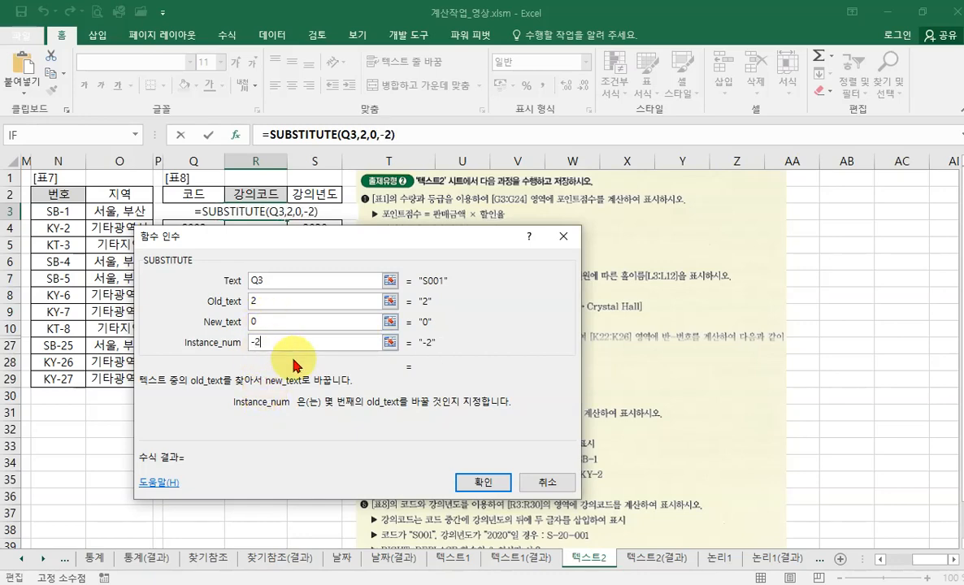
pyautogui.press('BackSpace')
pyautogui.click(307, 210)
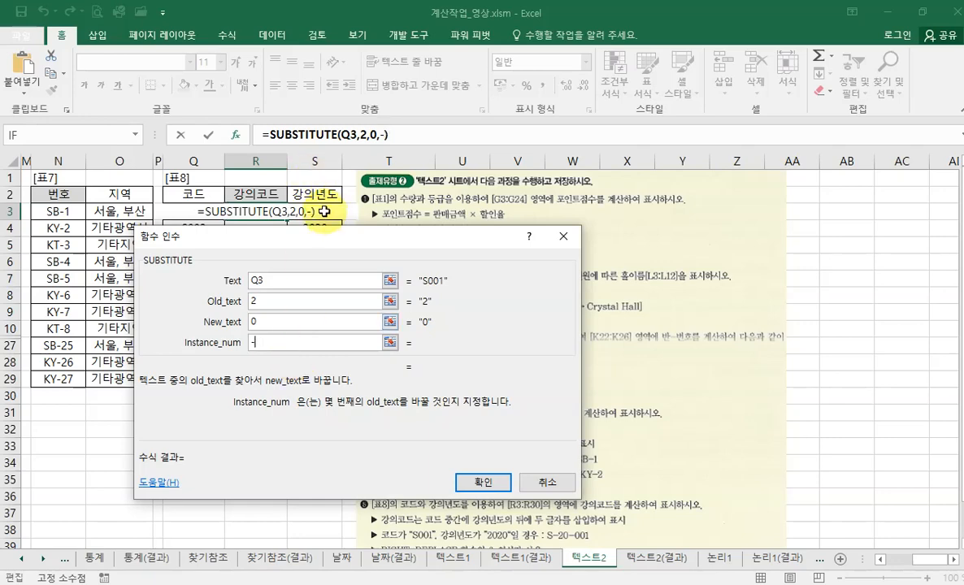
pyautogui.write('=')
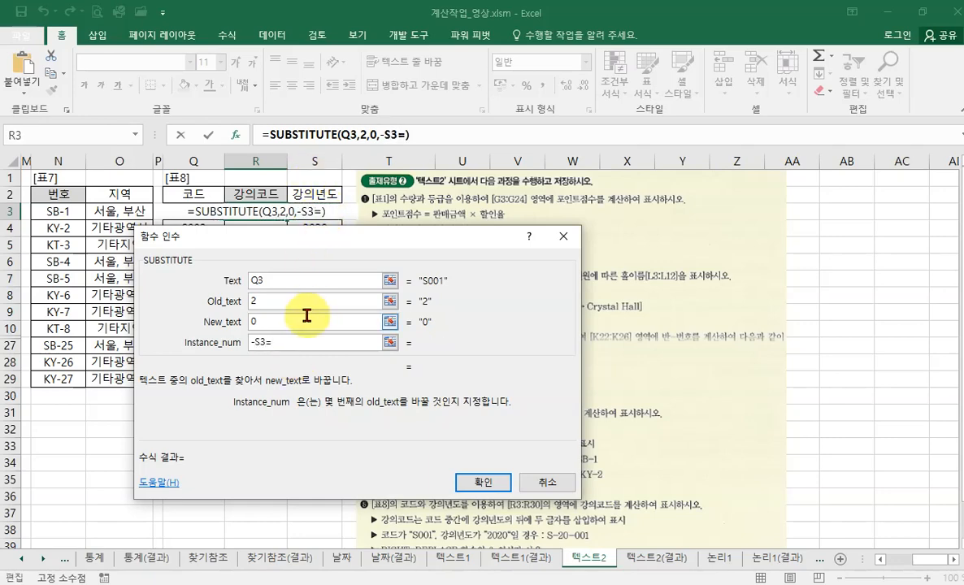
pyautogui.press('BackSpace')
pyautogui.write('-')
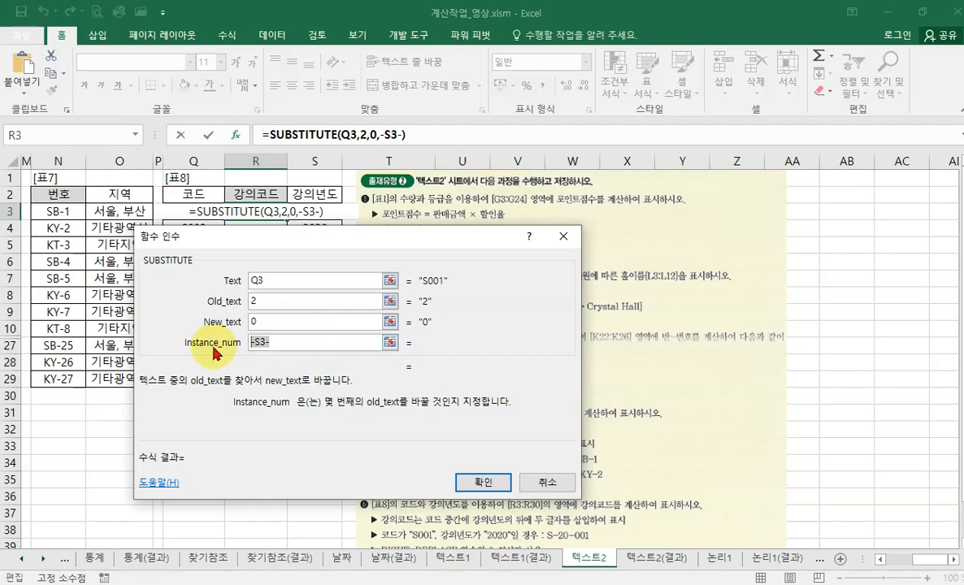
# - Clear the Old_text and New_text arguments and enter 2 and 0 in them again
pyautogui.click(254, 300)
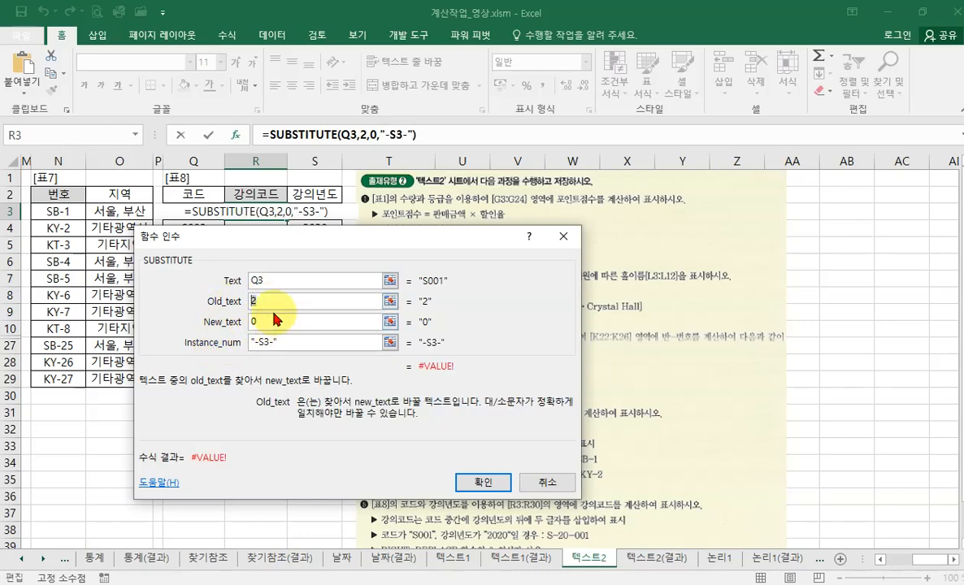
pyautogui.press('BackSpace')
pyautogui.click(267, 321)
pyautogui.press('BackSpace')
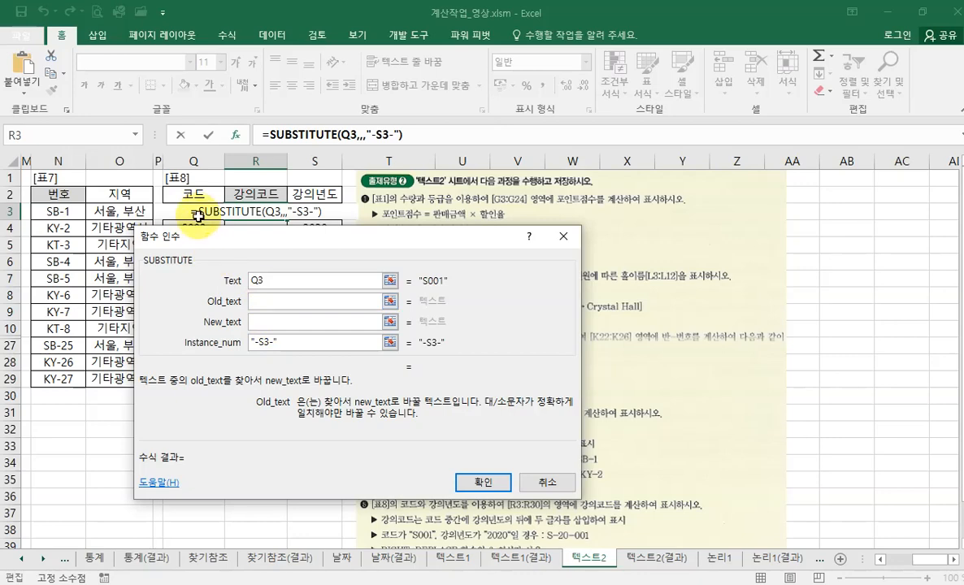
pyautogui.write('2')
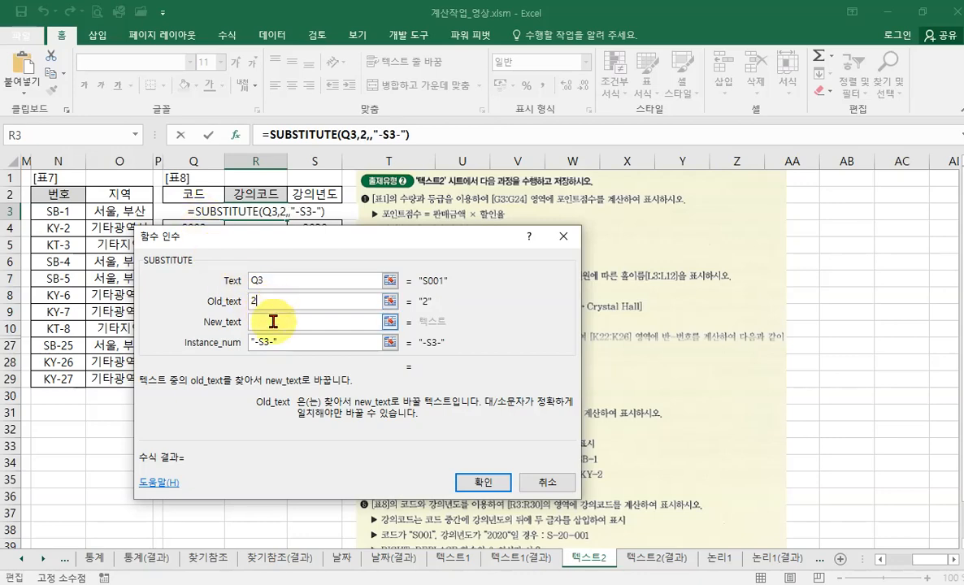
pyautogui.click(274, 322)
pyautogui.write('0')
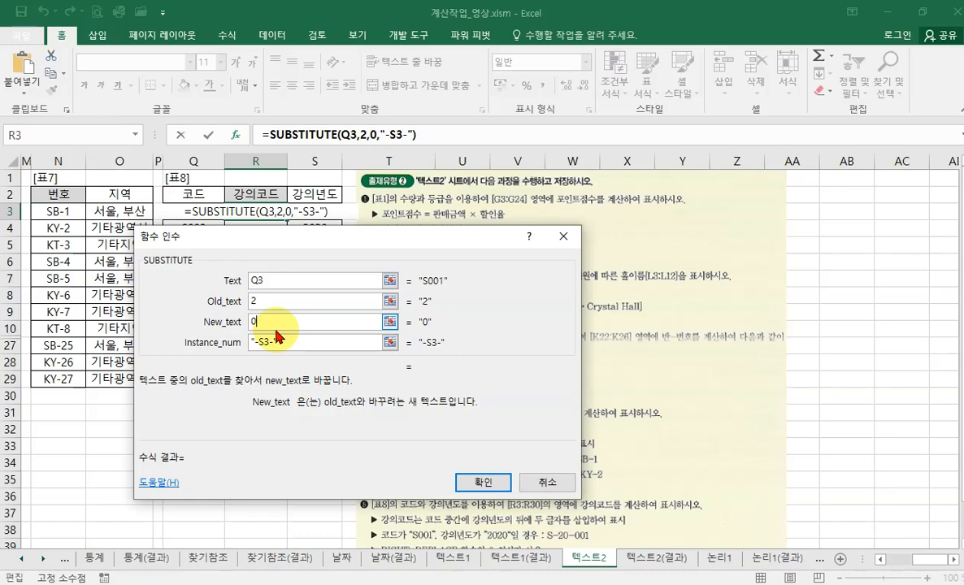
# - Try -right() as the Instance_num argument and discard the SUBSTITUTE formula in R3
pyautogui.moveTo(286, 340); pyautogui.dragTo(162, 340)
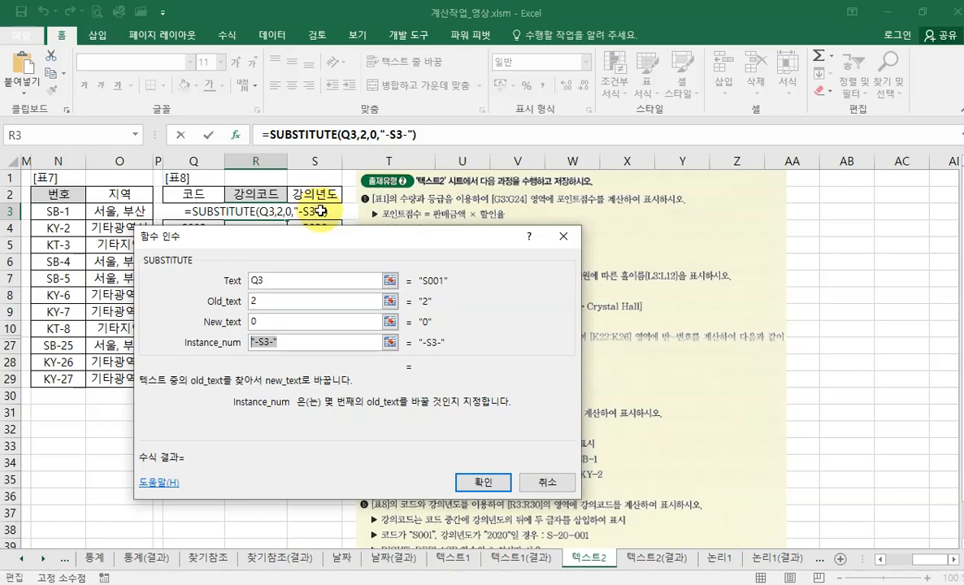
pyautogui.write('-')
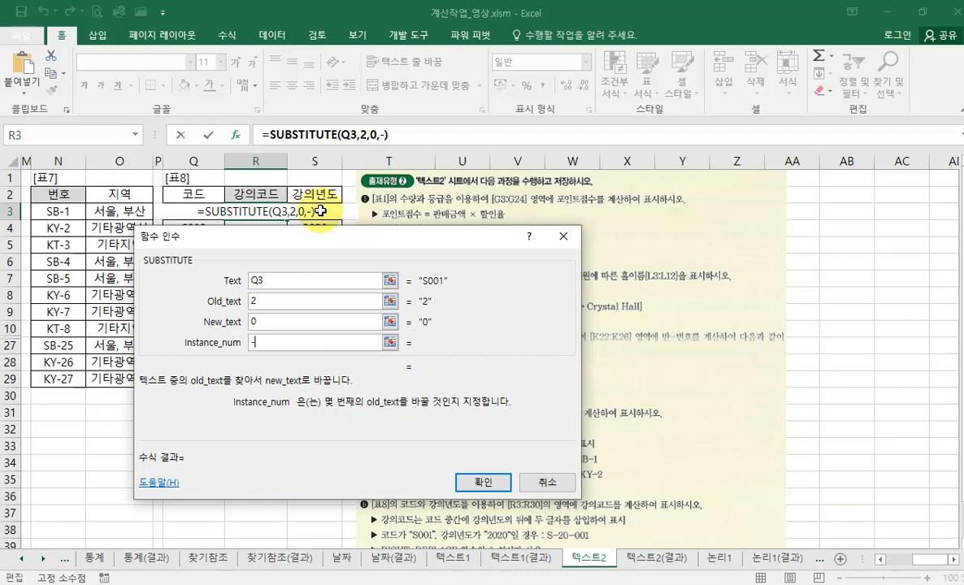
pyautogui.write('ri')
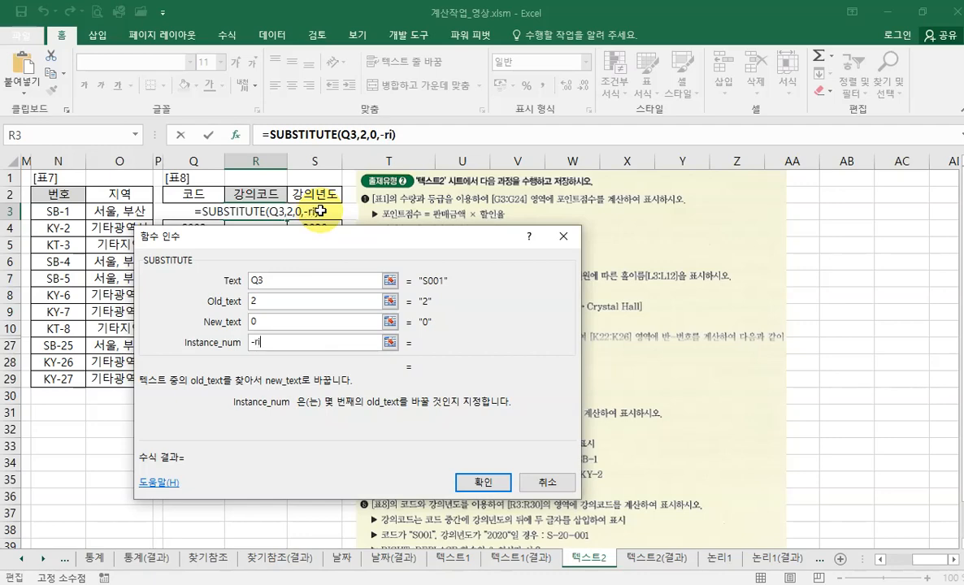
pyautogui.write('gth(')
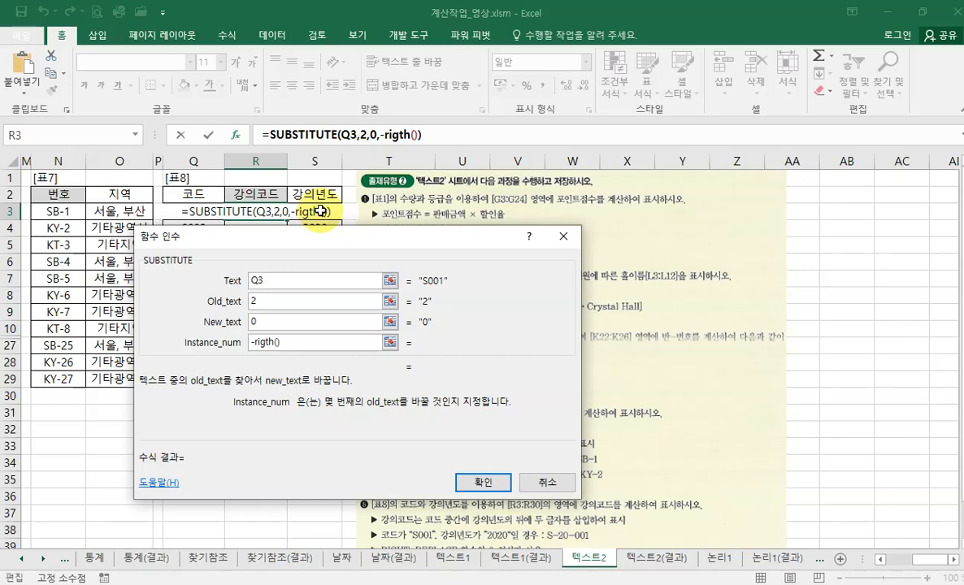
pyautogui.press('BackSpace')
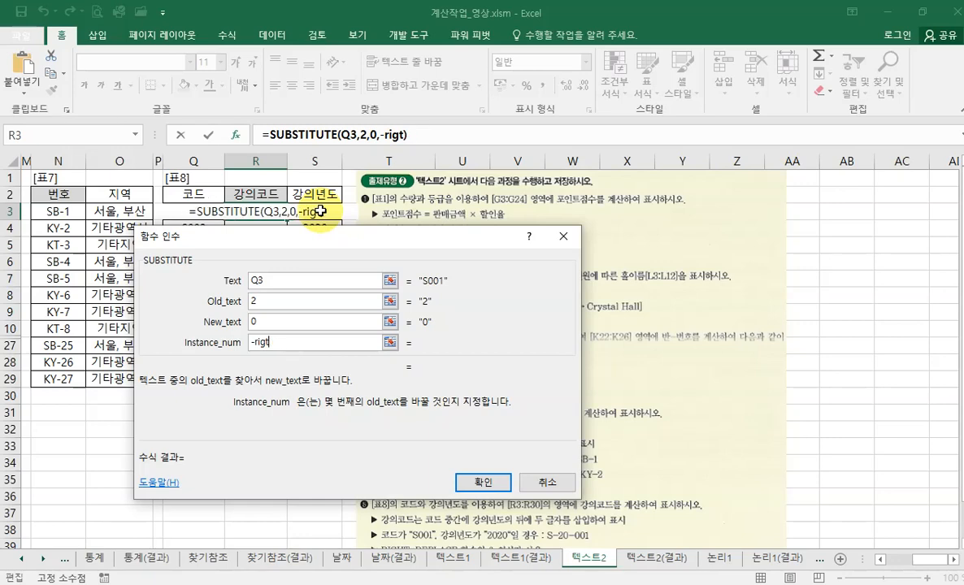
pyautogui.press('BackSpace')
pyautogui.write('ht()')
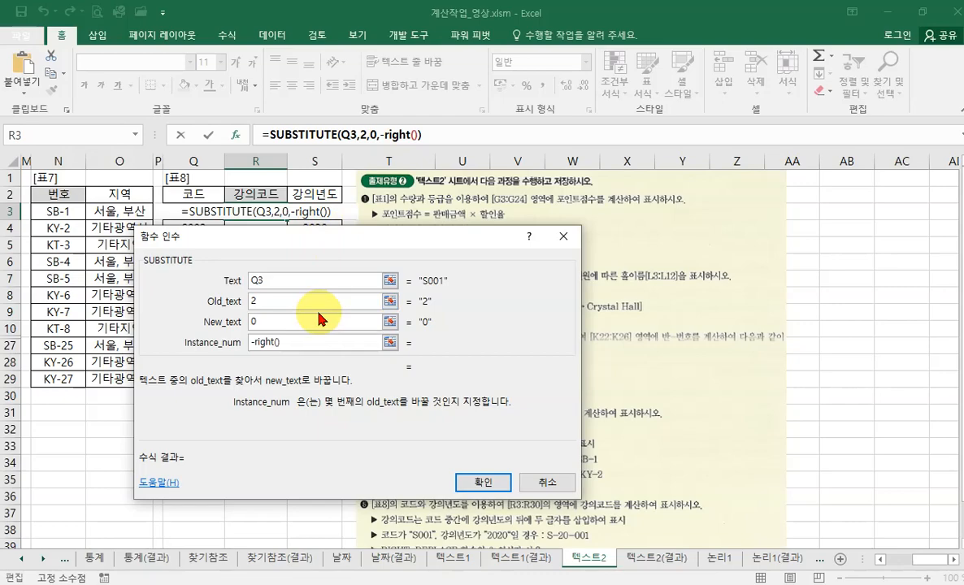
pyautogui.click(537, 482)
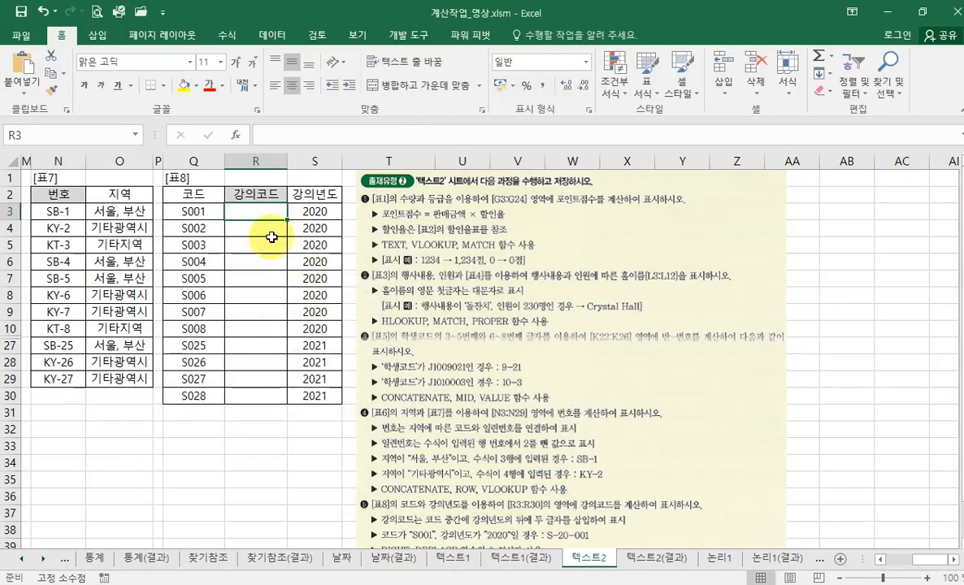
# - Start a REPLACE formula in R3 with Q3 as Old_text, 2 as Start_num and 0 as Num_chars
pyautogui.write('=re')
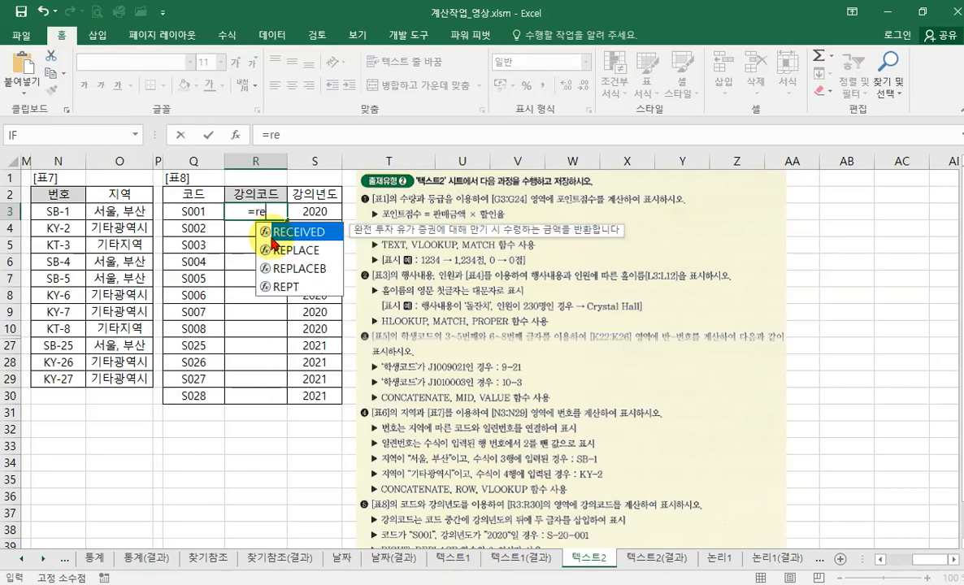
pyautogui.doubleClick(269, 250)
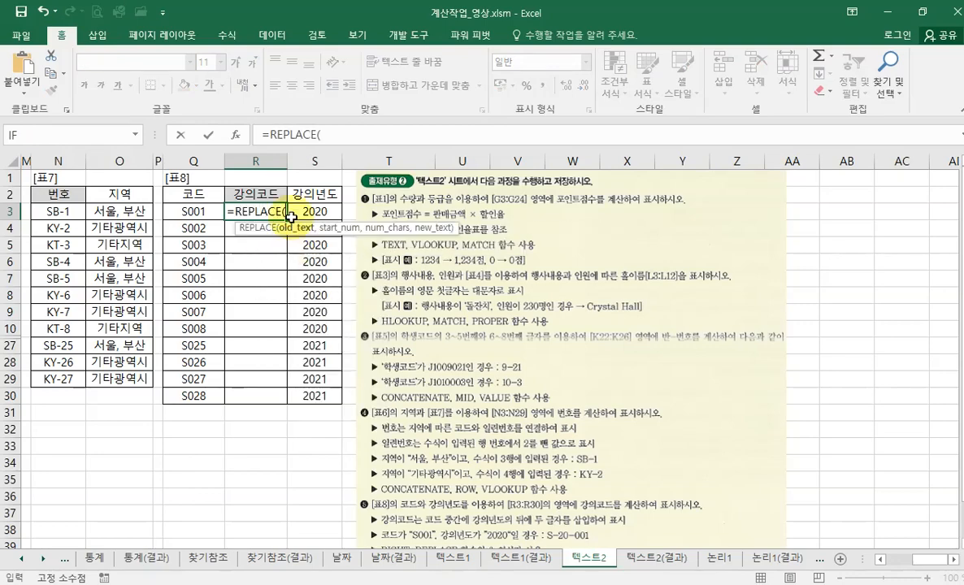
pyautogui.click(235, 137)
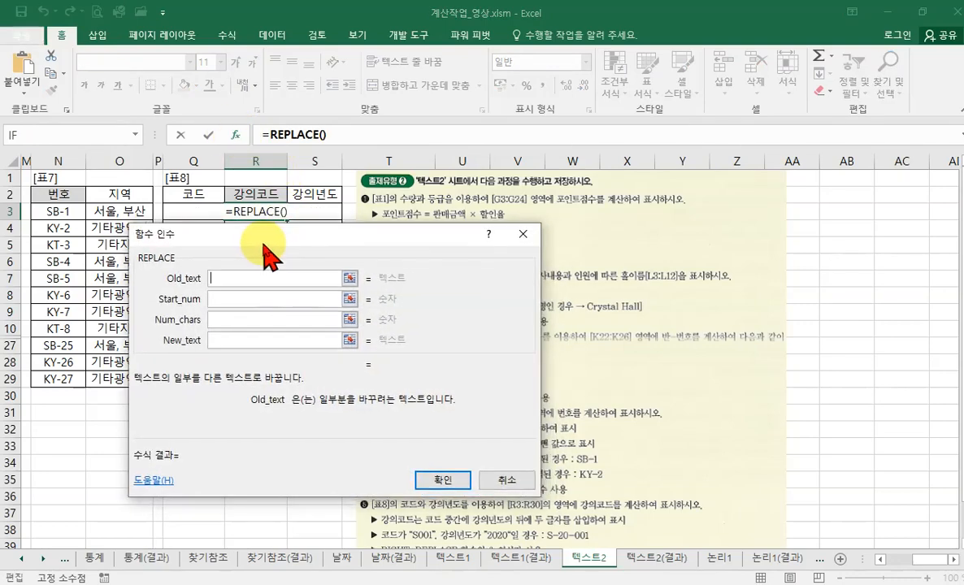
pyautogui.click(198, 216)
pyautogui.click(223, 298)
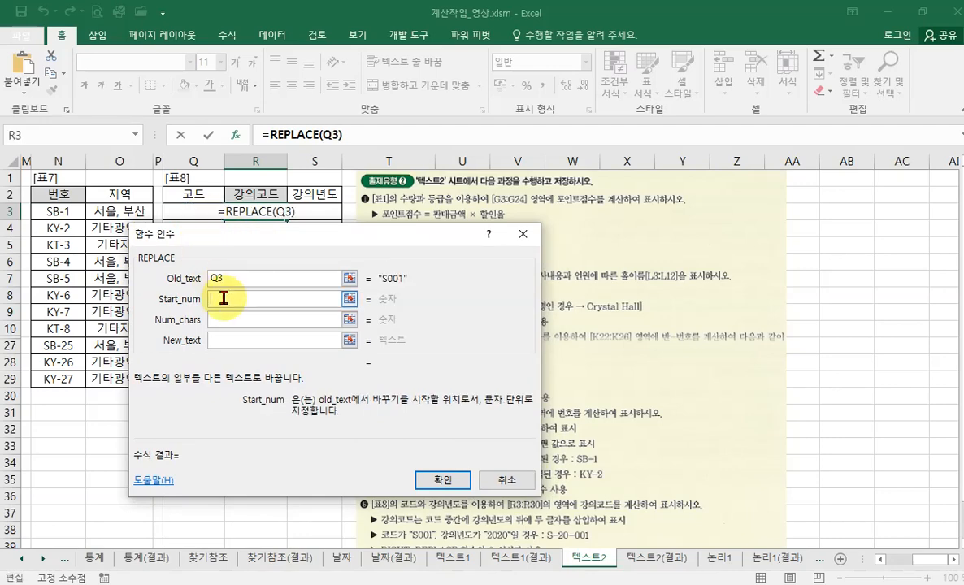
pyautogui.write('2')
pyautogui.click(226, 321)
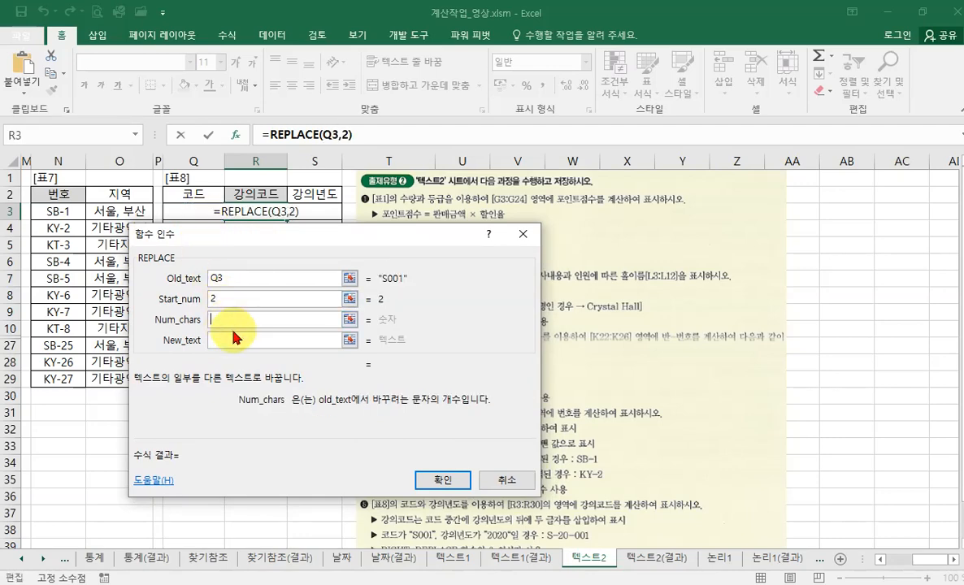
pyautogui.write('0')
# - Enter -right()- as the New_text argument of the REPLACE function
pyautogui.click(234, 339)
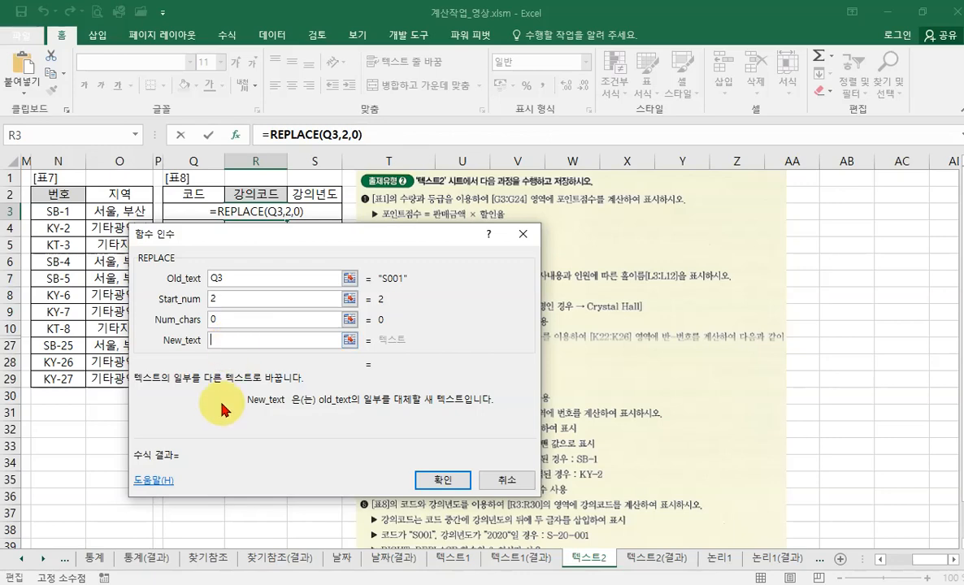
pyautogui.write('=')
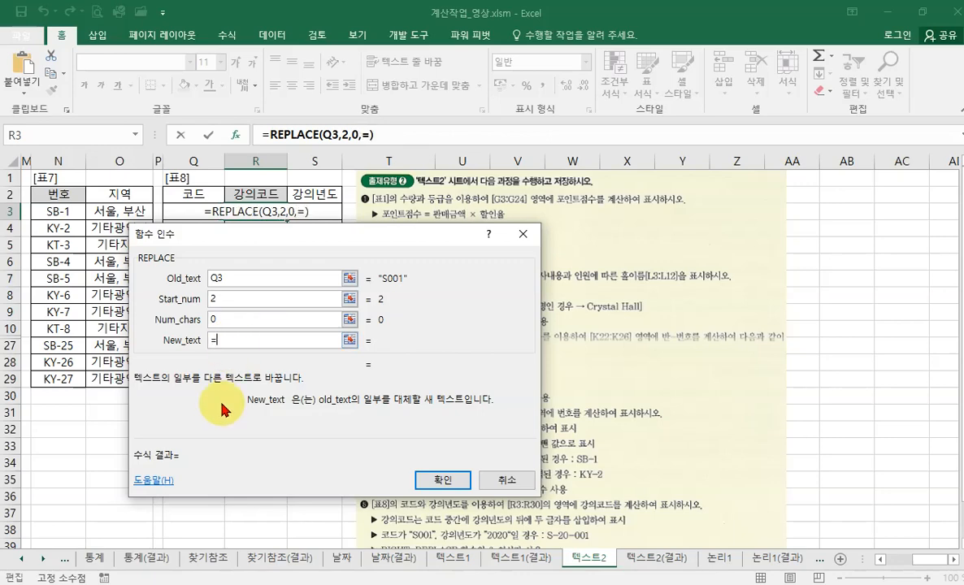
pyautogui.press('BackSpace')
pyautogui.write('-')
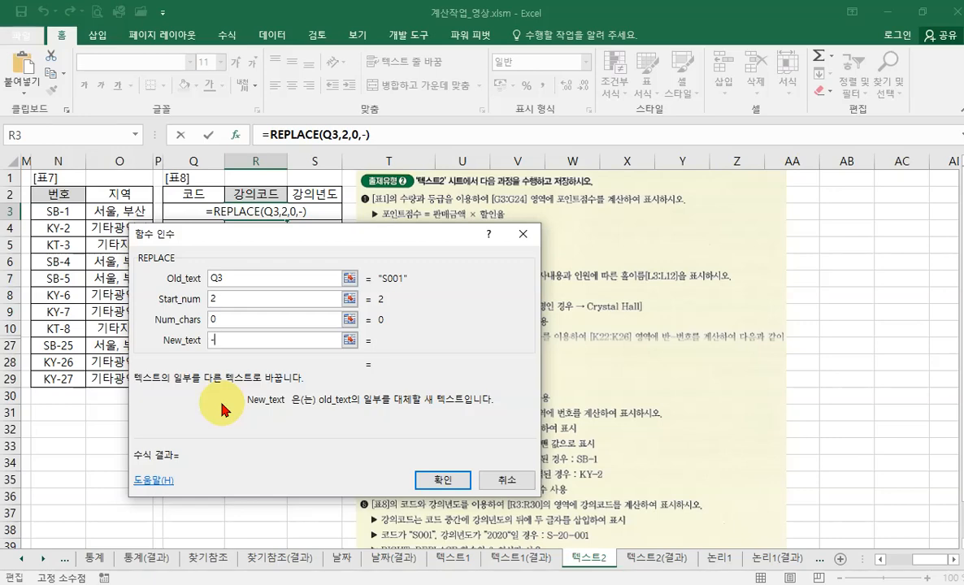
pyautogui.write('right()')
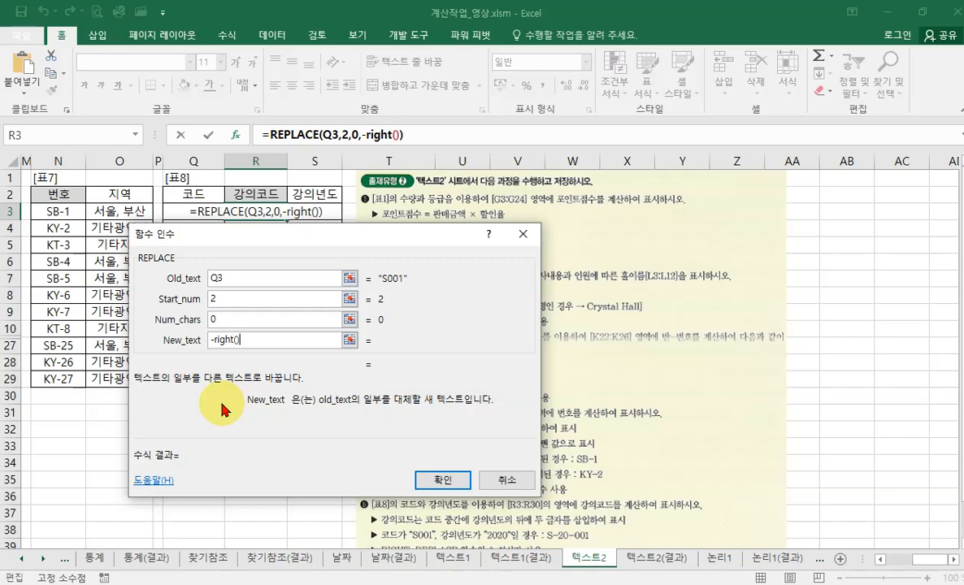
pyautogui.write('-')
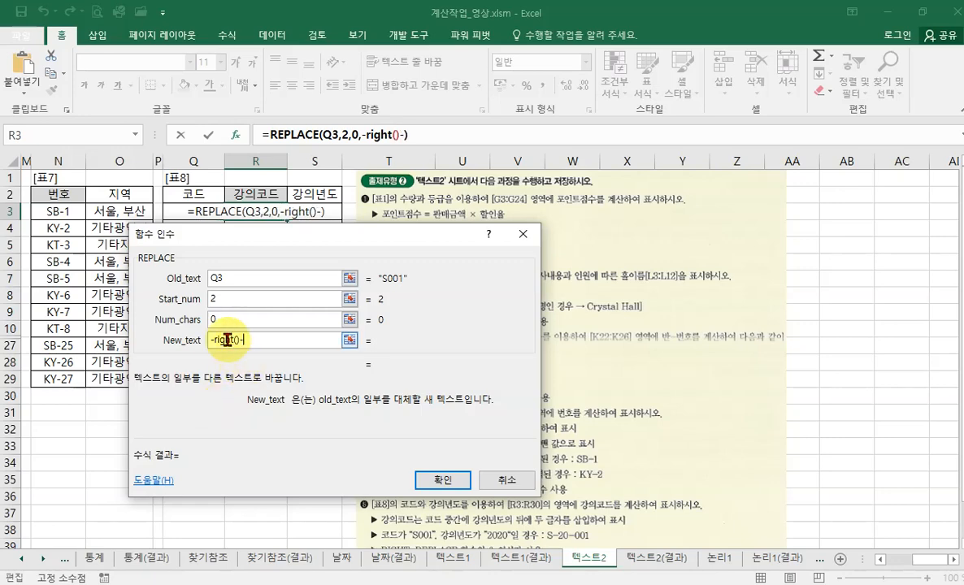
# - Set the nested RIGHT function's Text argument to S3 and its Num_chars to 2
pyautogui.click(380, 135)
pyautogui.click(232, 280)
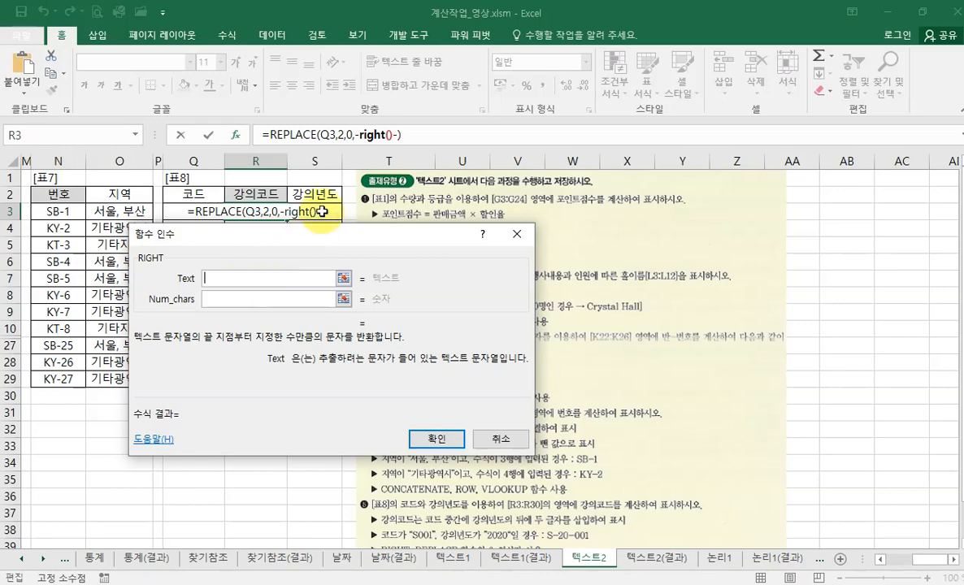
pyautogui.click(314, 212)
pyautogui.click(247, 299)
pyautogui.write('2')
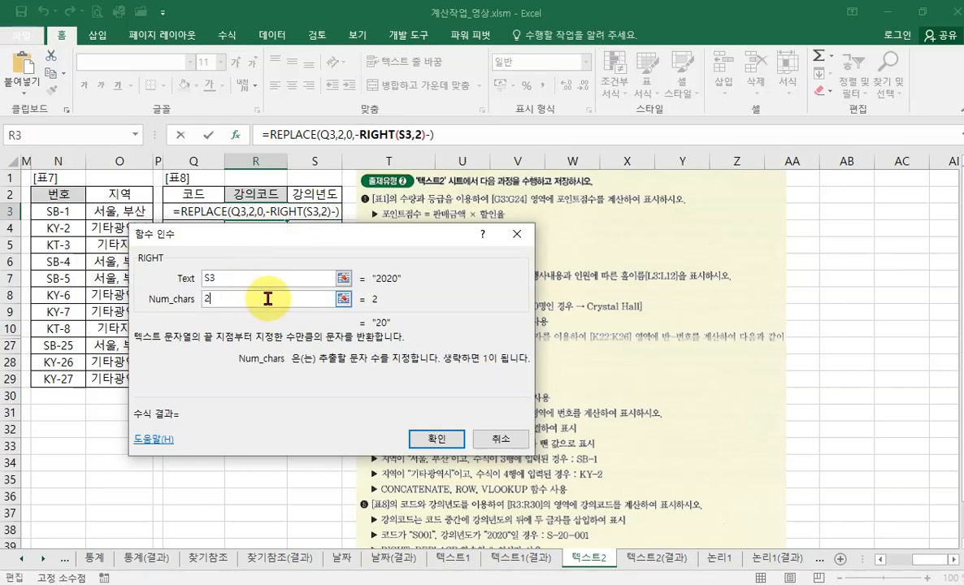
# - In REPLACE's New_text argument, enclose the leading hyphen in double quotes and join it to RIGHT(S3,2) with &
pyautogui.click(280, 135)
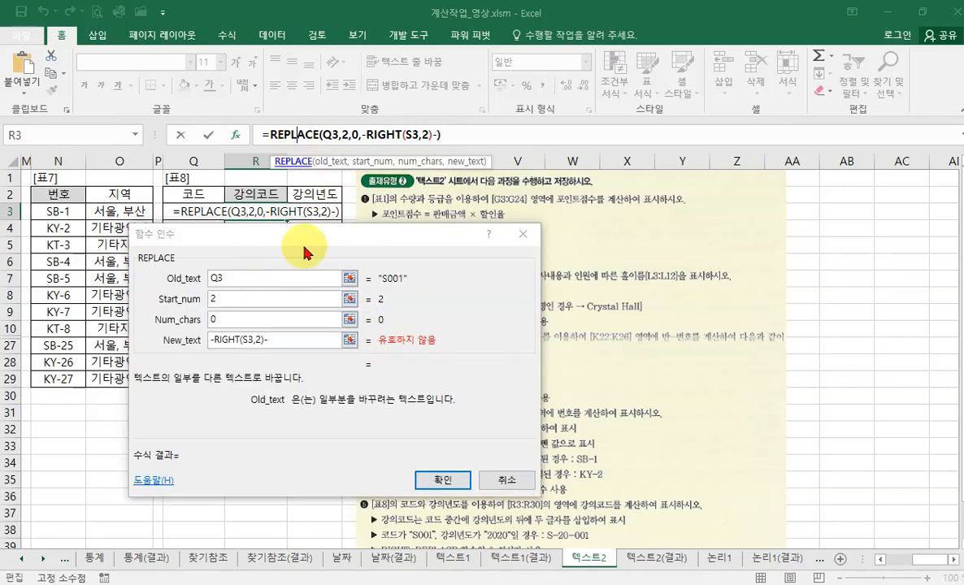
pyautogui.click(216, 340)
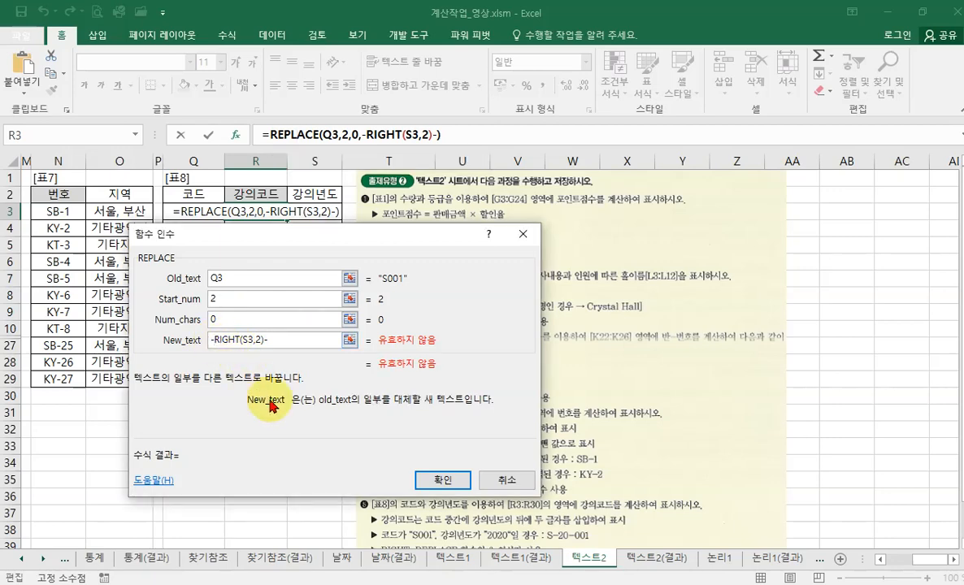
pyautogui.write('"')
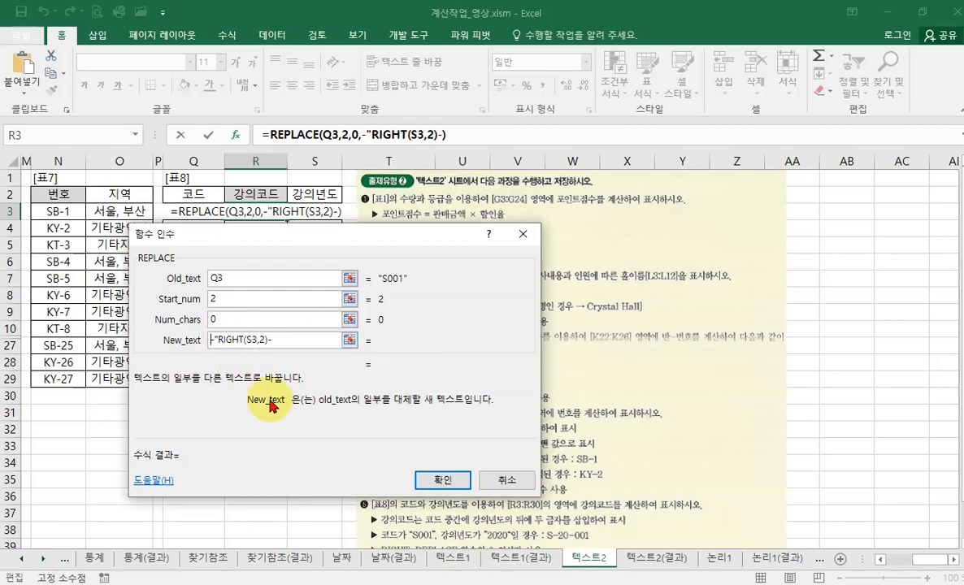
pyautogui.press('Home')
pyautogui.write('"')
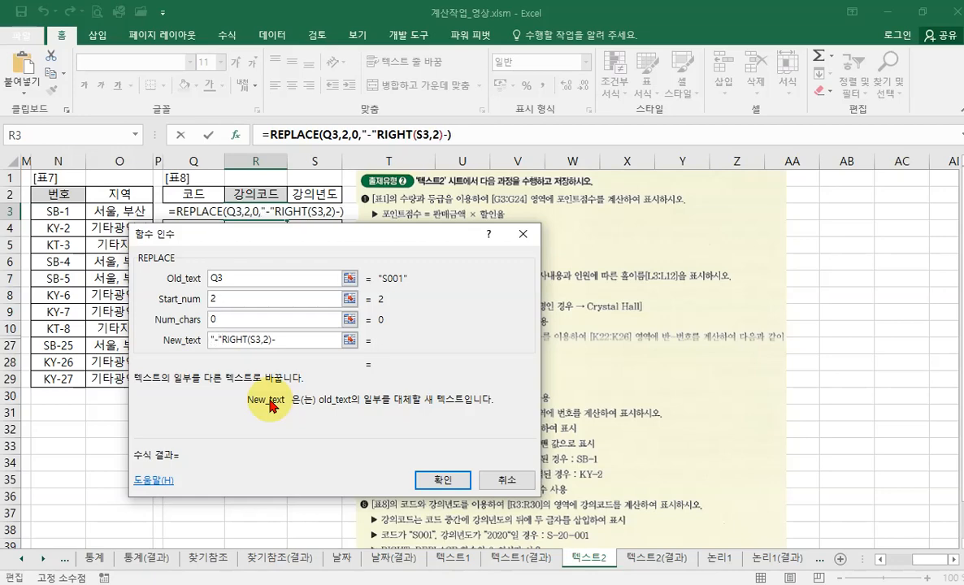
pyautogui.write('&')
# - Join the trailing hyphen to RIGHT(S3,2) with & and enclose it in double quotes
pyautogui.press('Right')
pyautogui.press('Right')
pyautogui.press('Right')
pyautogui.press('Right')
pyautogui.press('Right')
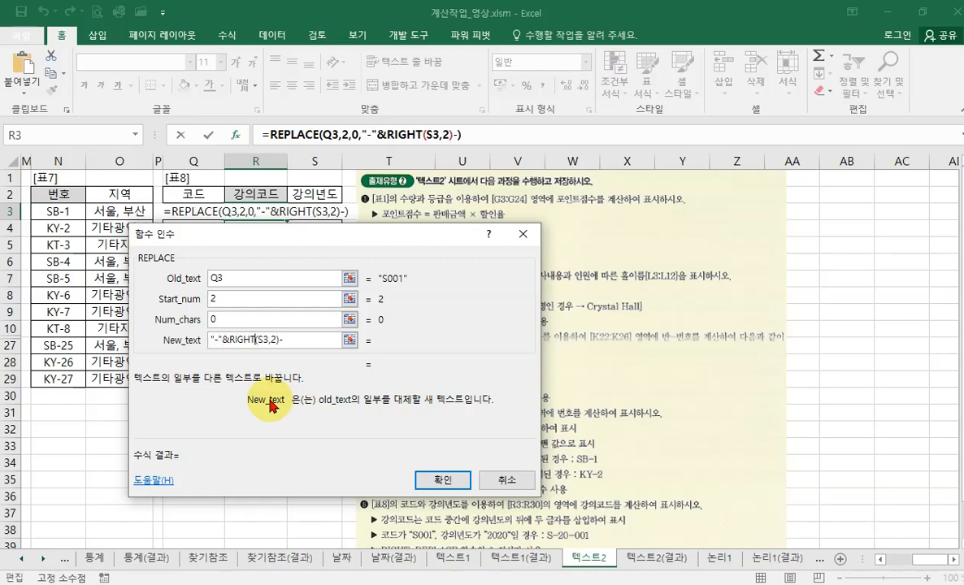
pyautogui.press('Right')
pyautogui.press('Right')
pyautogui.press('Right')
pyautogui.write('&"')
pyautogui.press('Right')
pyautogui.write('"')
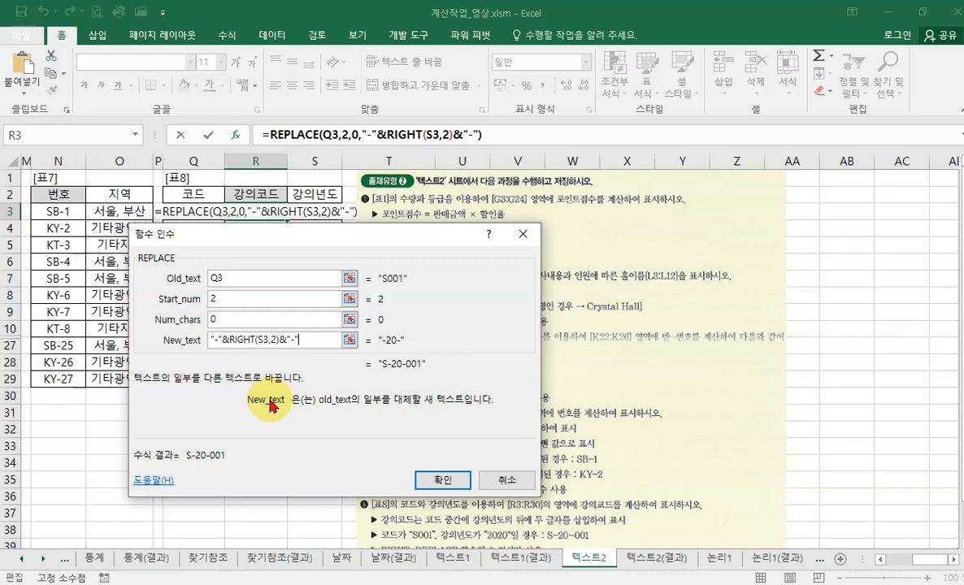
# - Accept the REPLACE formula in R3 and fill it down the 강의코드 column through R30
pyautogui.click(442, 480)
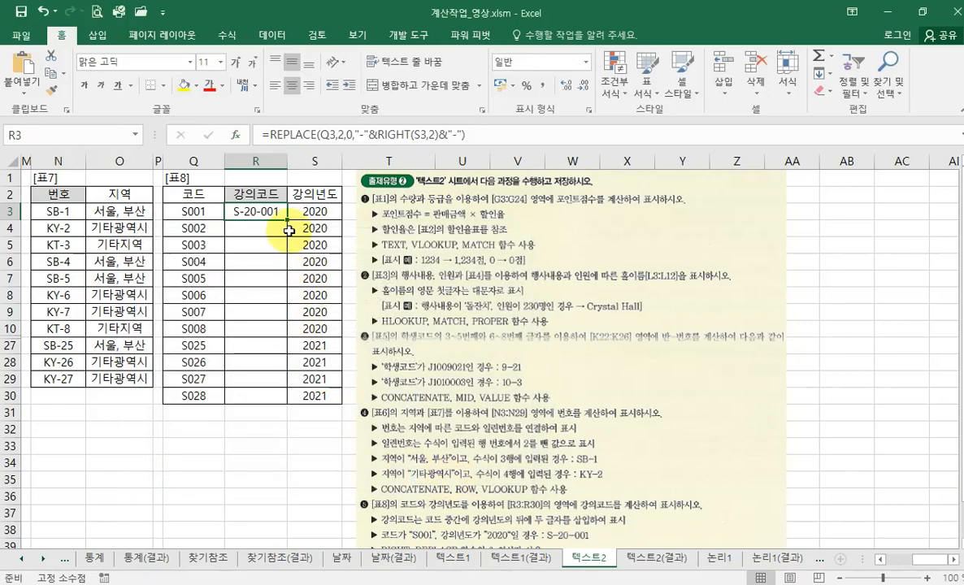
pyautogui.moveTo(288, 221); pyautogui.dragTo(258, 393)
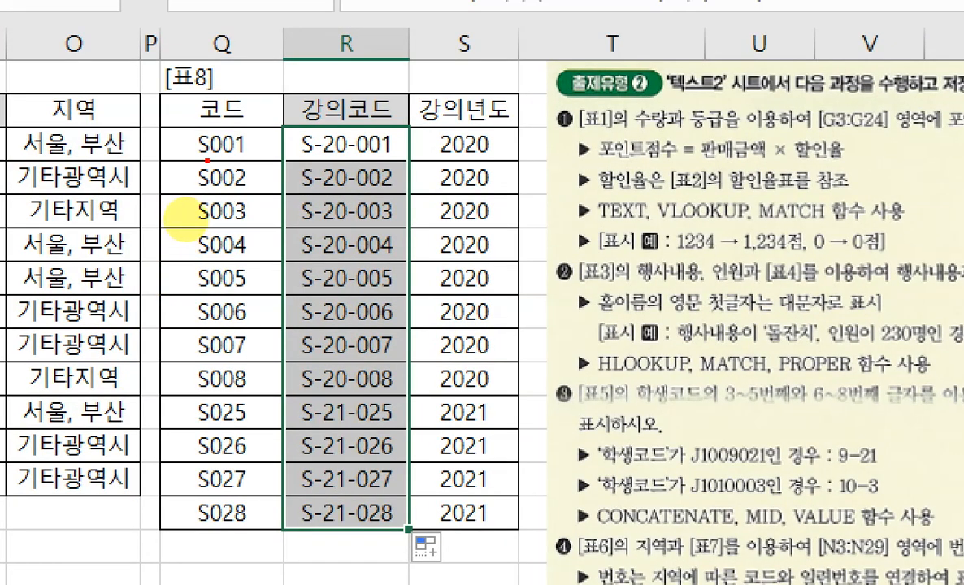
pyautogui.moveTo(207, 163); pyautogui.dragTo(202, 196)
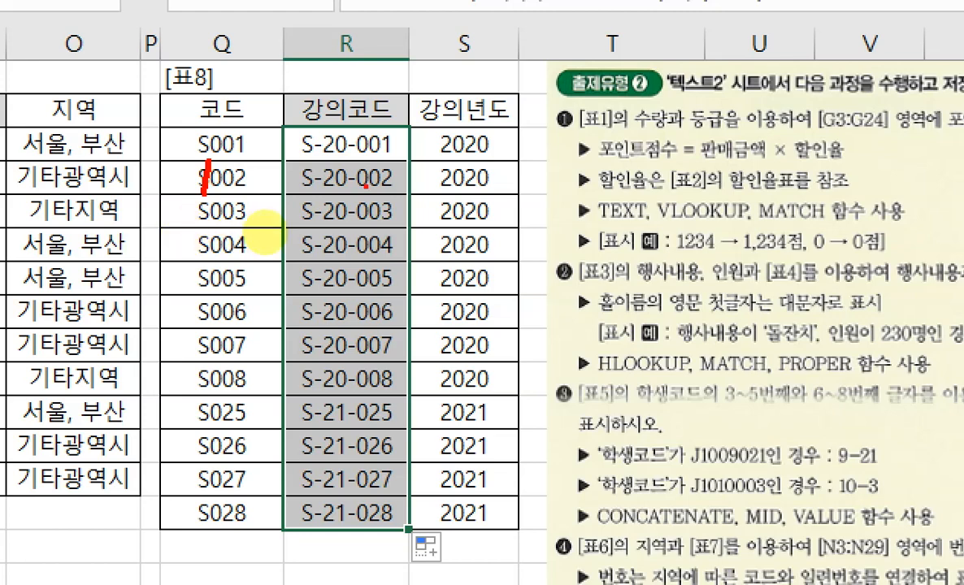
pyautogui.moveTo(309, 193); pyautogui.dragTo(356, 192)
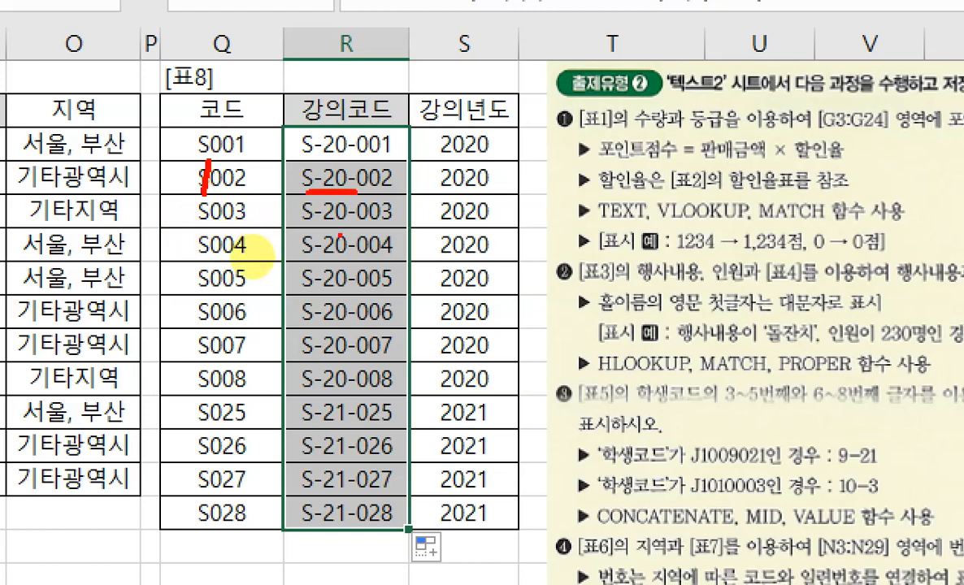
pyautogui.moveTo(302, 152); pyautogui.dragTo(349, 150)
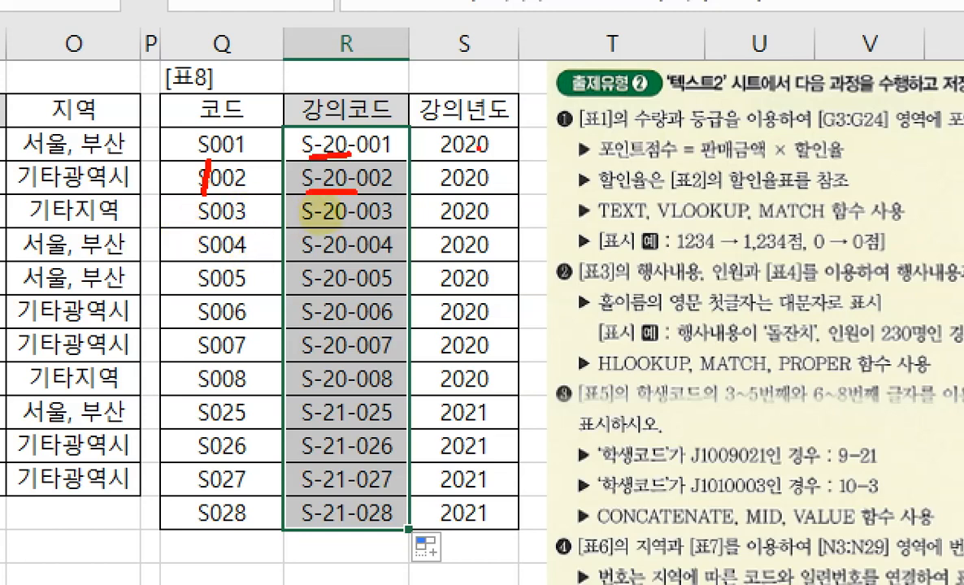
pyautogui.moveTo(463, 134); pyautogui.dragTo(482, 160)
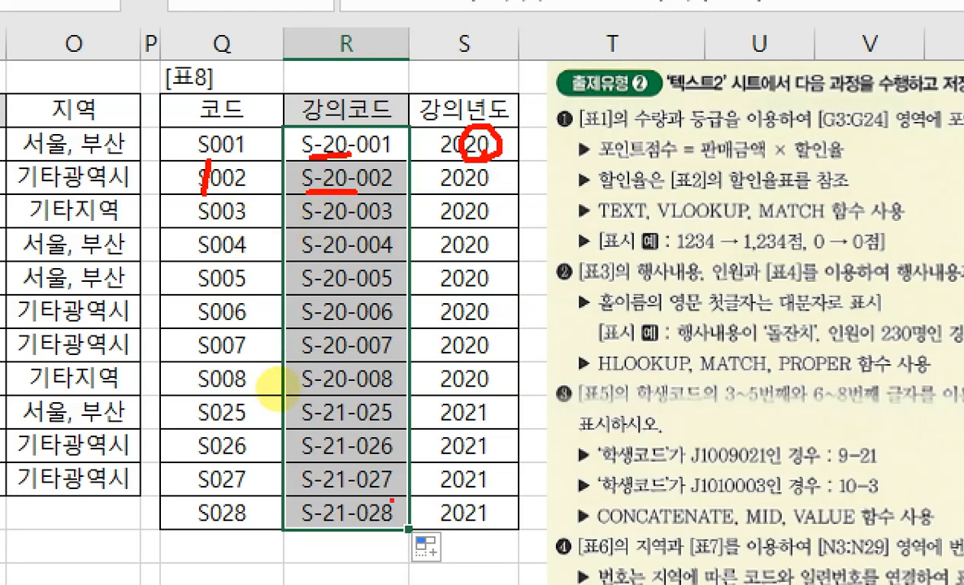
pyautogui.moveTo(486, 396)
pyautogui.mouseDown()
pyautogui.moveTo(449, 408)
pyautogui.moveTo(498, 424)
pyautogui.mouseUp()
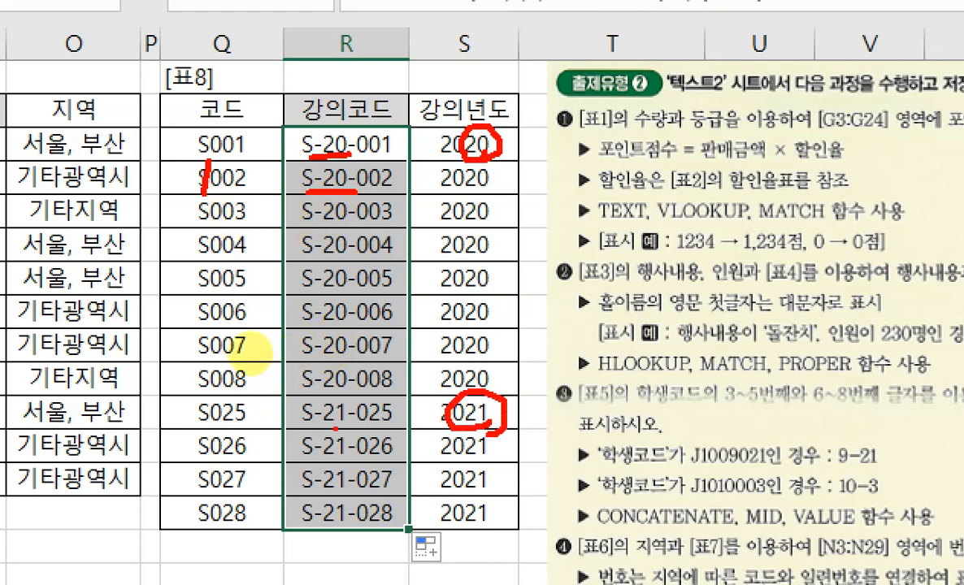
pyautogui.moveTo(325, 426); pyautogui.dragTo(356, 422)
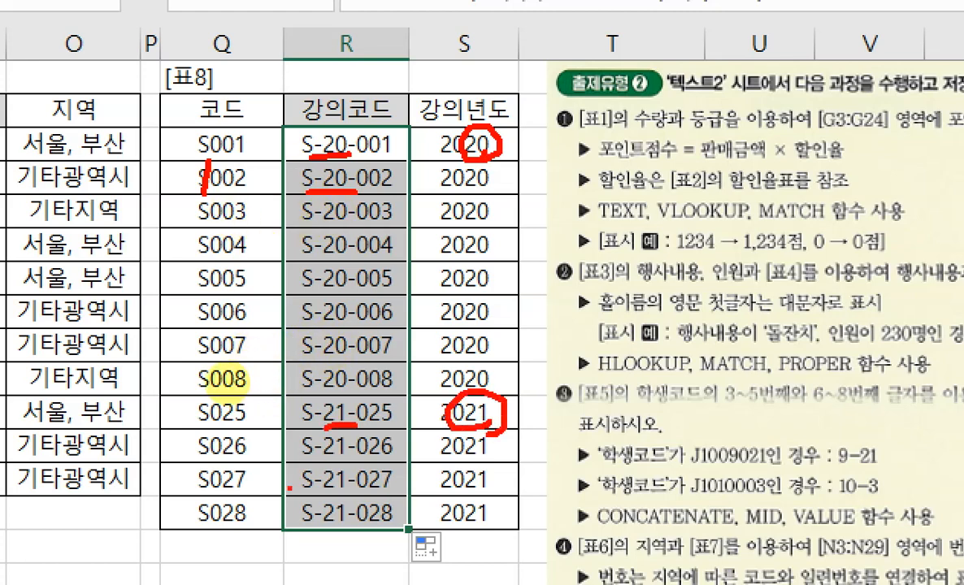